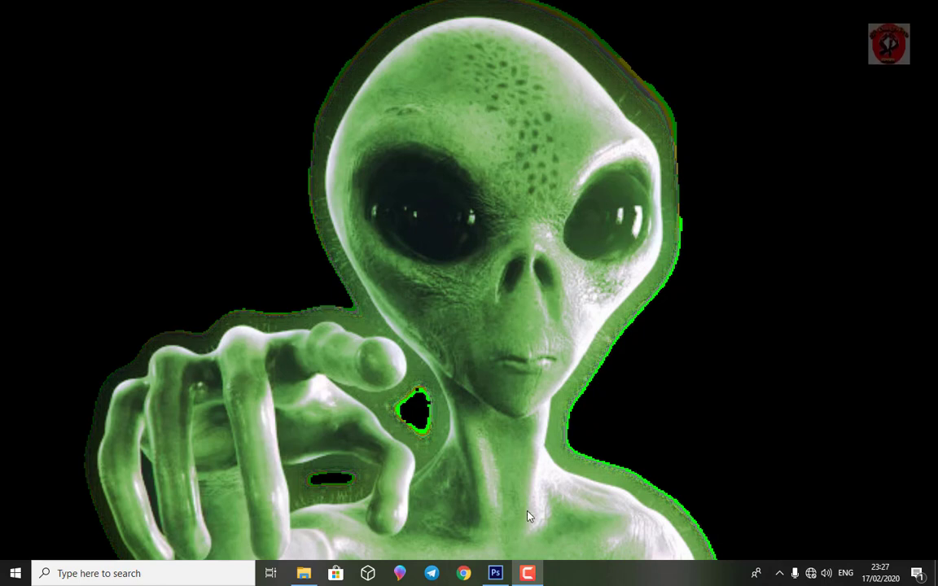
# Restore the Photoshop window from the taskbar to show the blank canvas at 33.3%
pyautogui.click(495, 573)
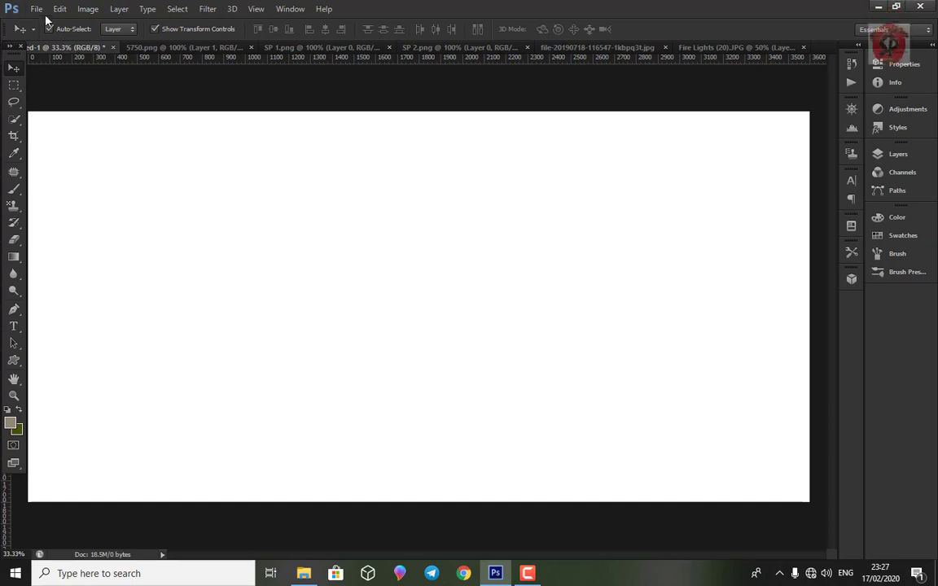
# Confirm in Image Size that the canvas is 3600 × 1800 pixels
pyautogui.click(83, 9)
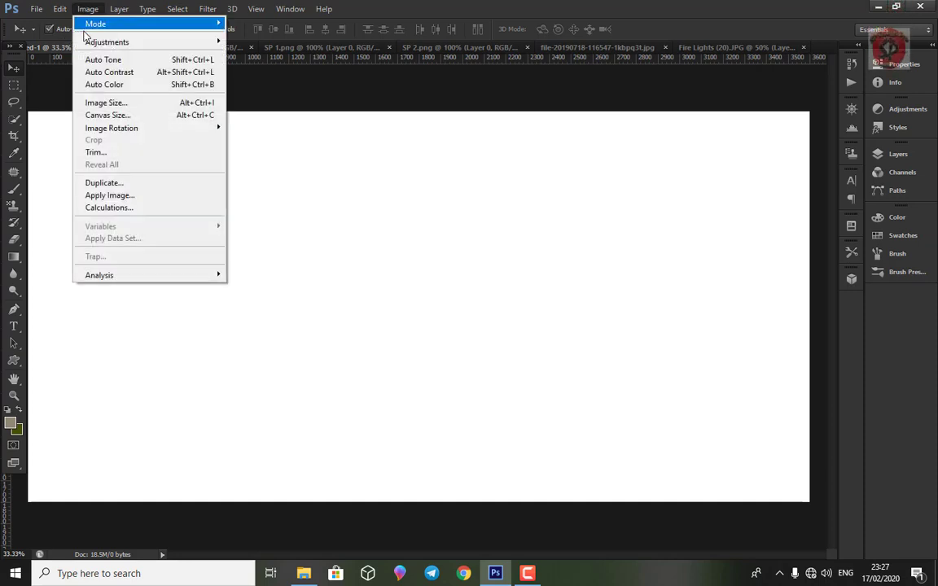
pyautogui.click(106, 103)
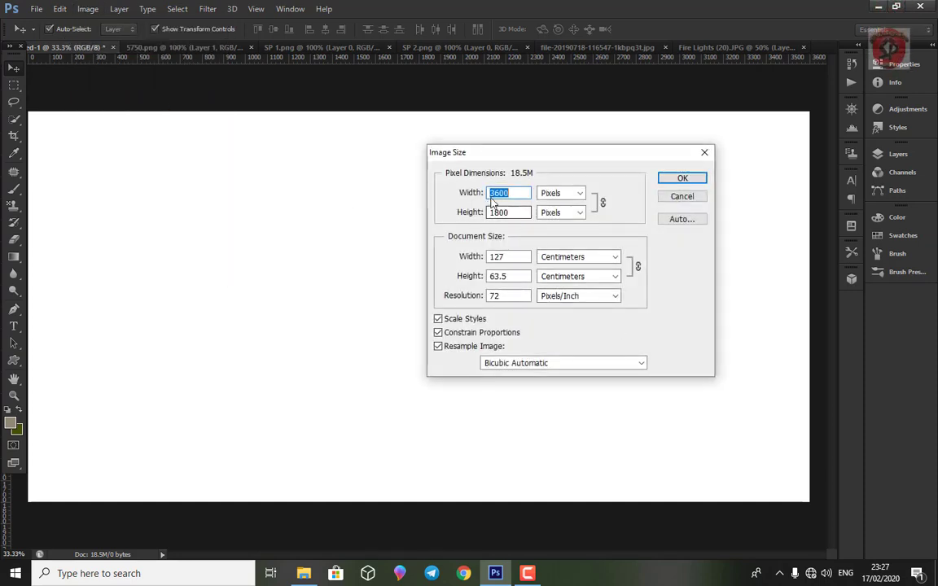
pyautogui.click(683, 179)
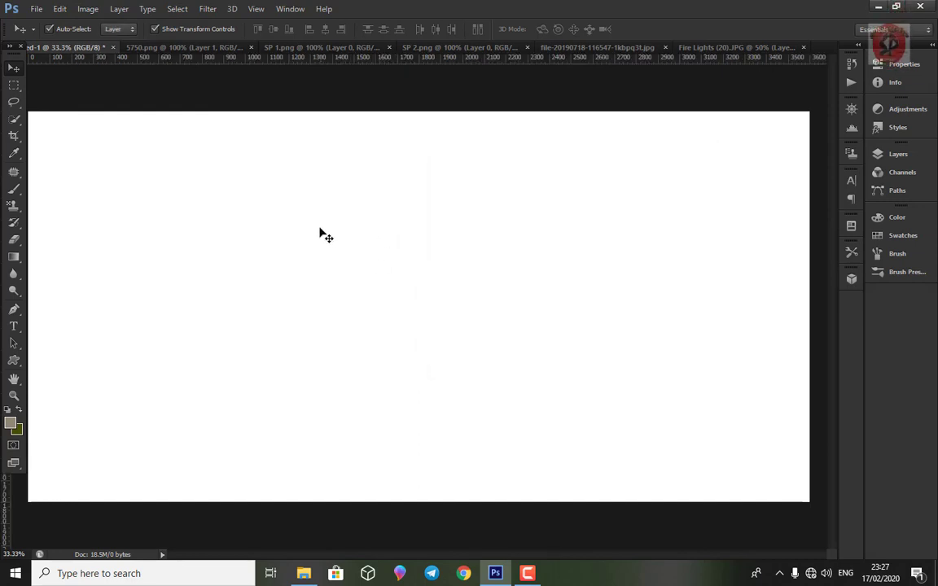
# Close the Fire Lights, moon, SP 2, SP 1 and 5750 images without saving
pyautogui.click(802, 48)
pyautogui.click(522, 188)
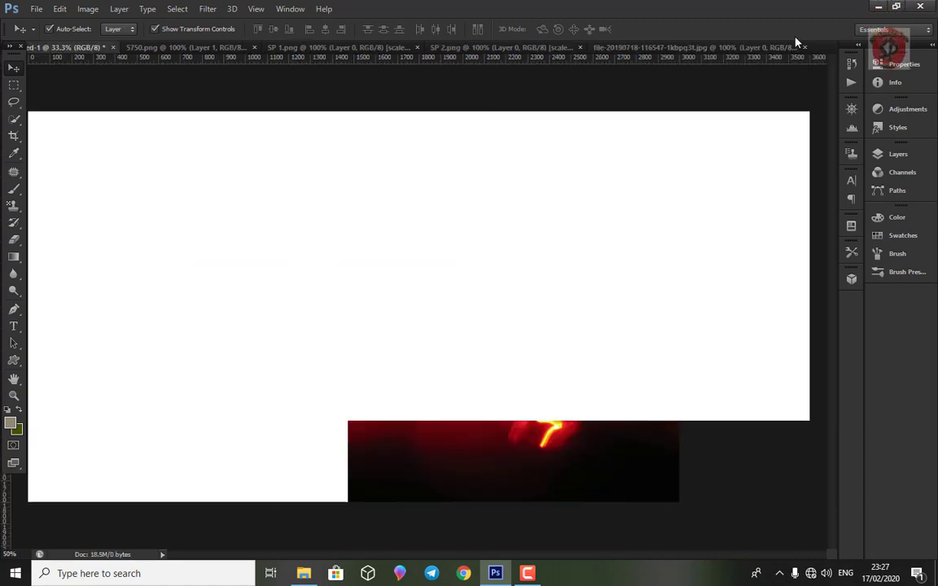
pyautogui.click(803, 47)
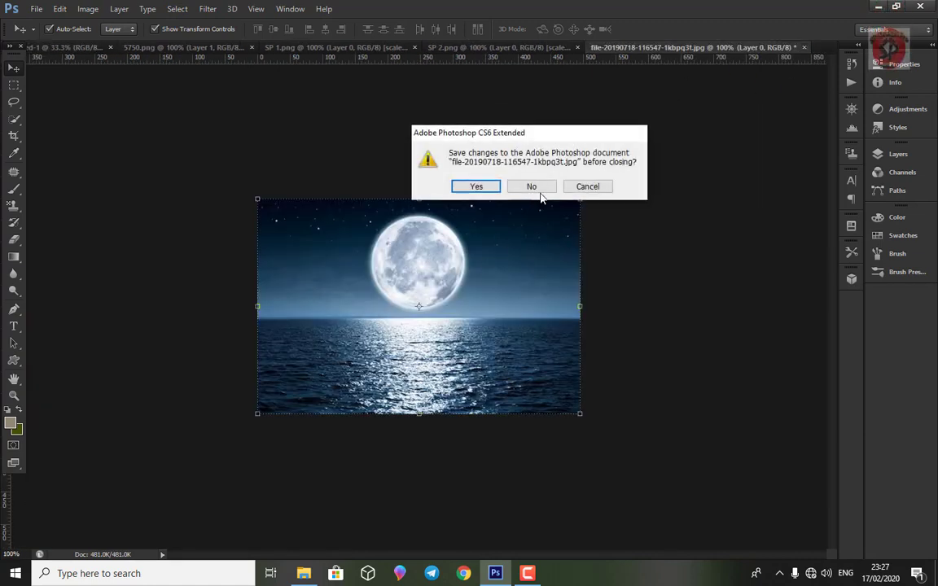
pyautogui.click(530, 185)
pyautogui.click(585, 47)
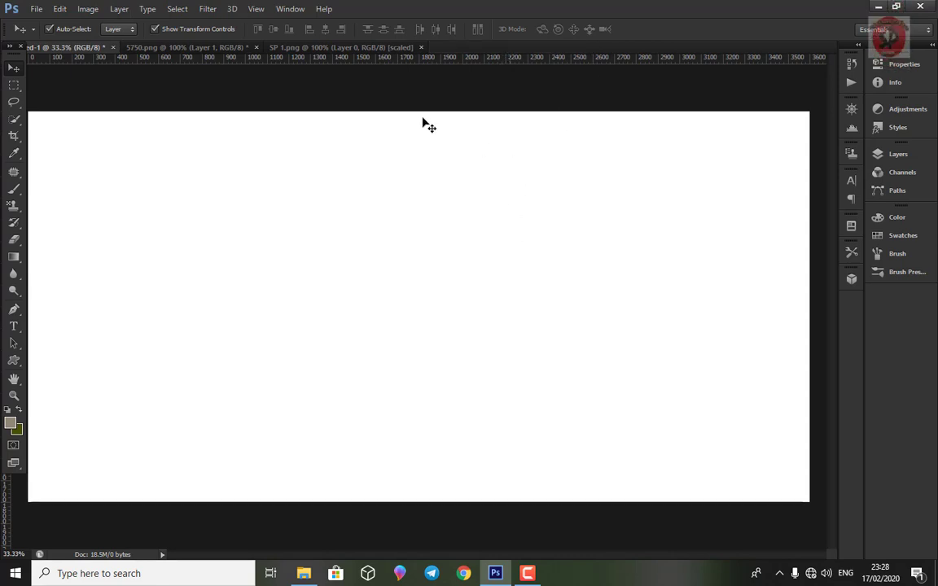
pyautogui.click(421, 48)
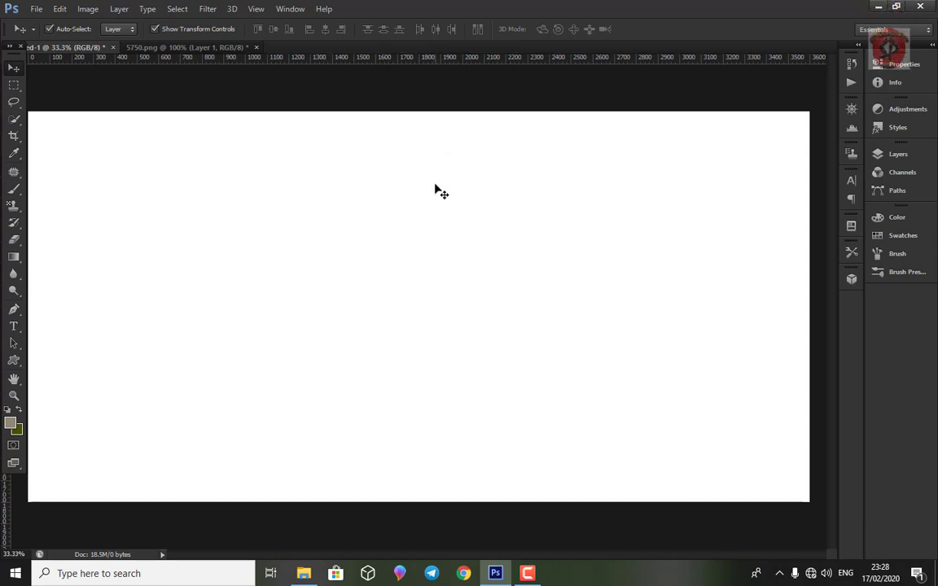
pyautogui.click(256, 47)
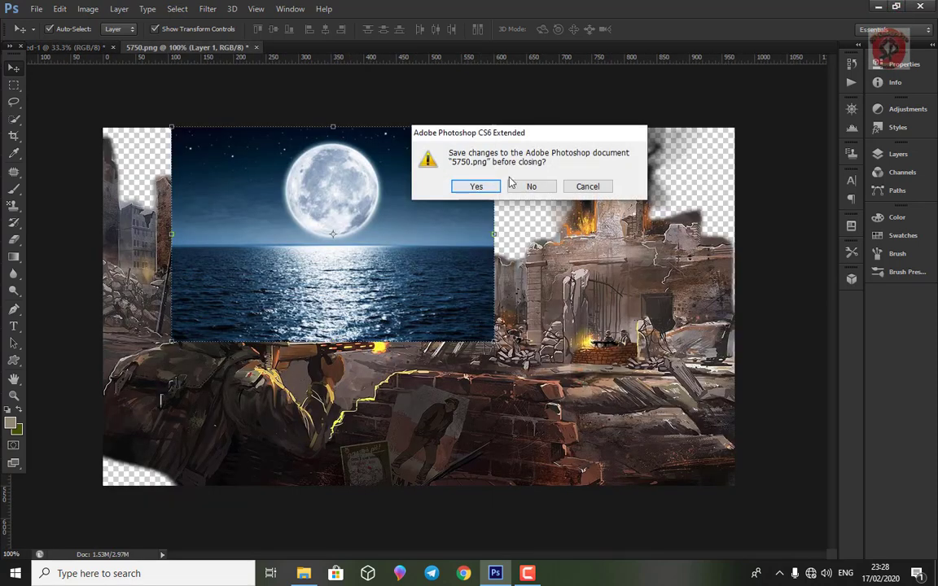
pyautogui.click(536, 188)
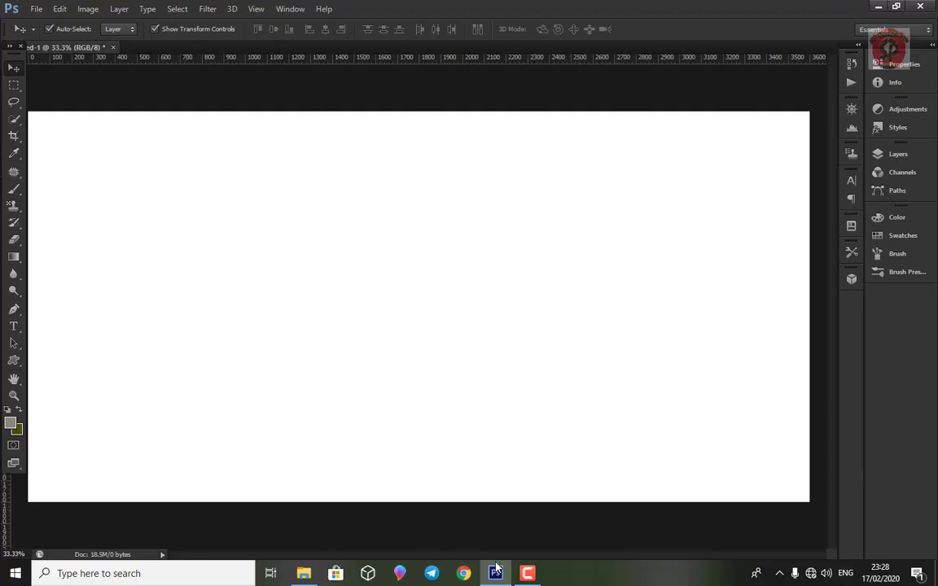
# Open 5750.png, the war ruins scene, from the New folder directory
pyautogui.click(36, 9)
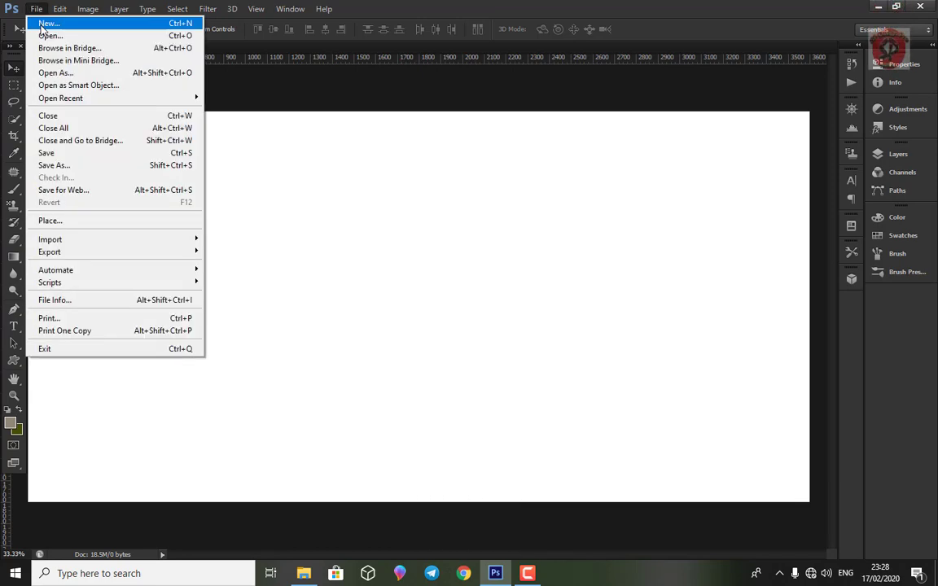
pyautogui.click(47, 35)
pyautogui.click(274, 40)
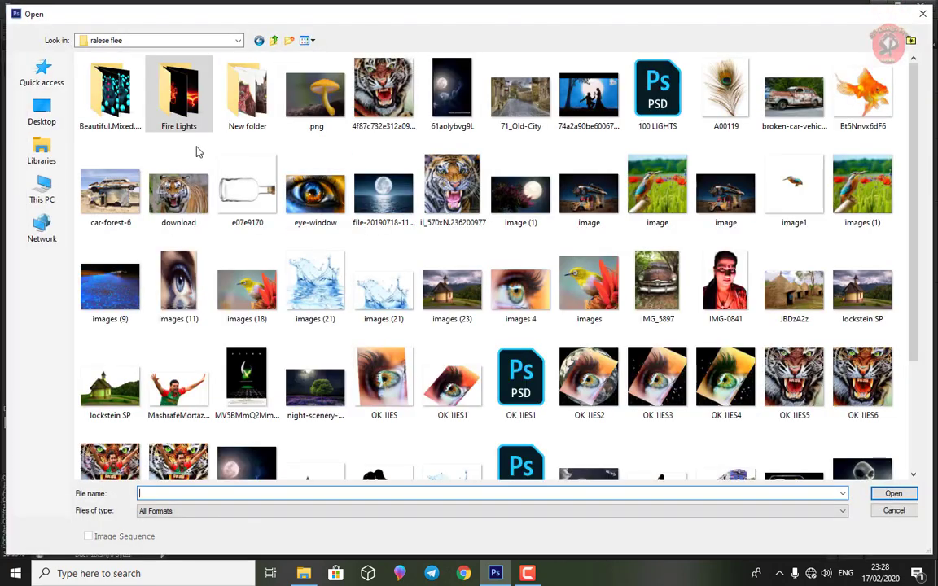
pyautogui.doubleClick(247, 93)
pyautogui.click(471, 117)
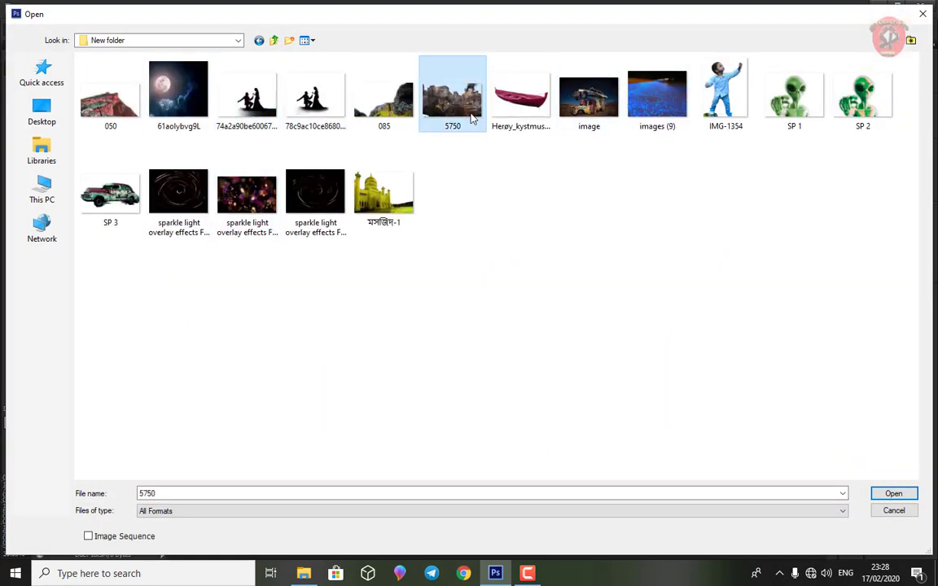
pyautogui.doubleClick(470, 116)
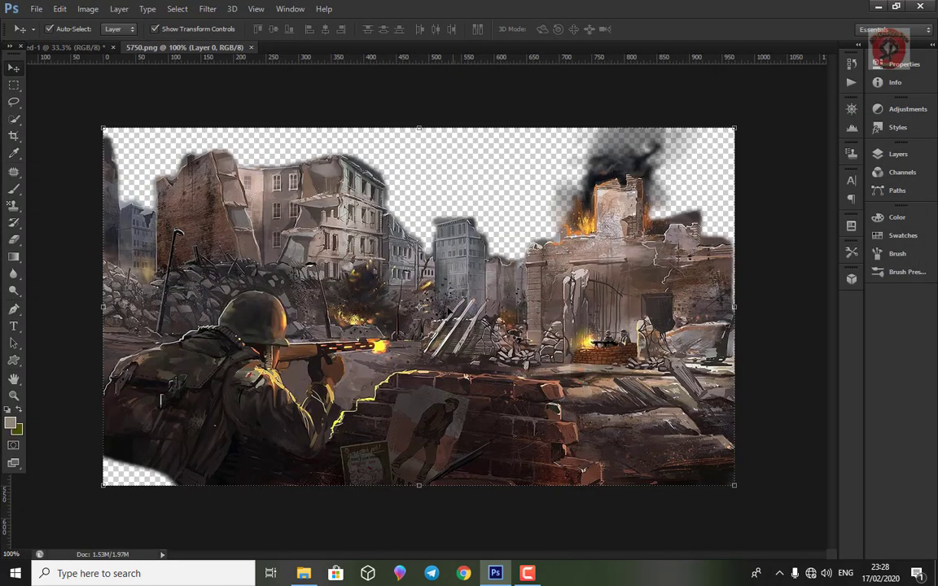
# Drag the ruins into the blank canvas and stretch them full width across its lower part
pyautogui.moveTo(348, 312)
pyautogui.mouseDown()
pyautogui.moveTo(67, 51)
pyautogui.moveTo(454, 342)
pyautogui.moveTo(479, 503)
pyautogui.mouseUp()
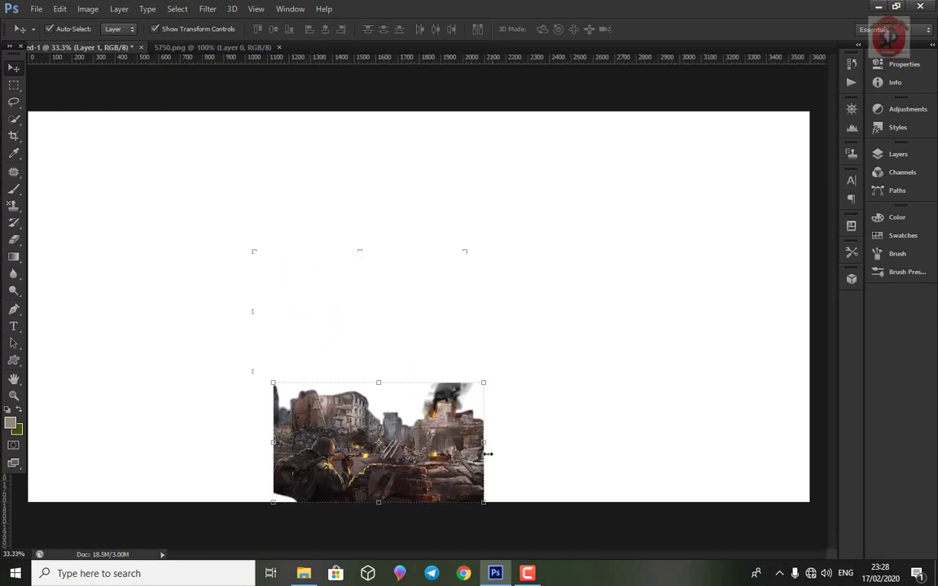
pyautogui.moveTo(486, 444); pyautogui.dragTo(810, 444)
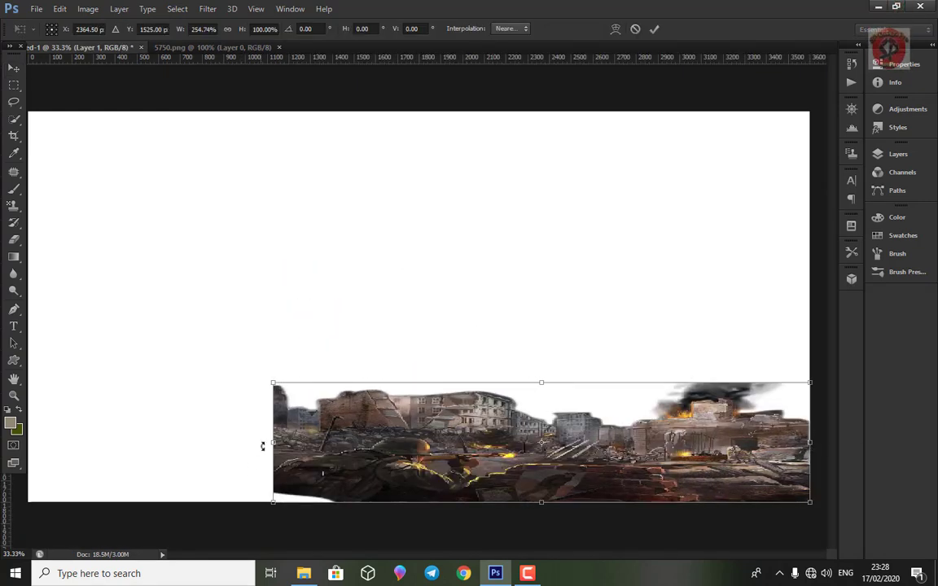
pyautogui.moveTo(262, 446); pyautogui.dragTo(19, 442)
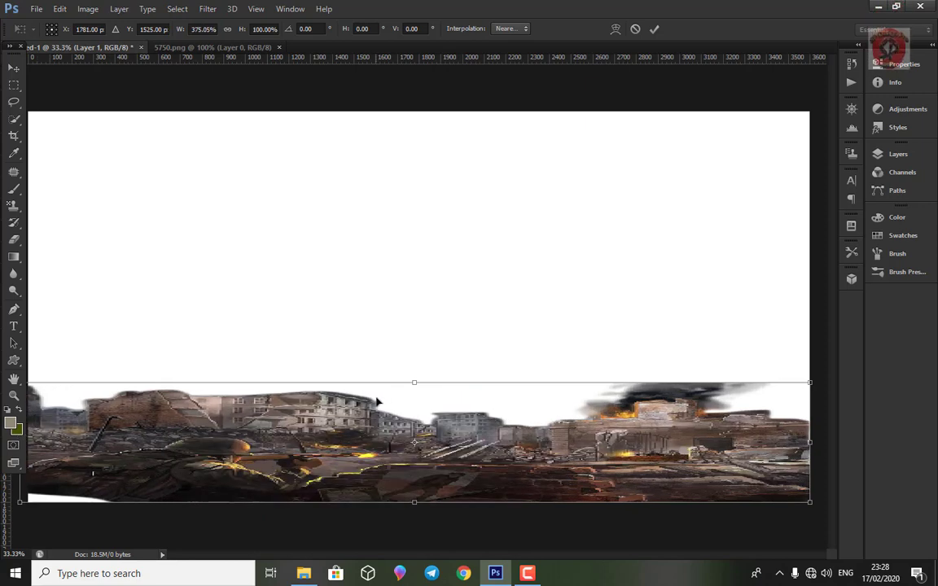
pyautogui.moveTo(414, 382); pyautogui.dragTo(413, 306)
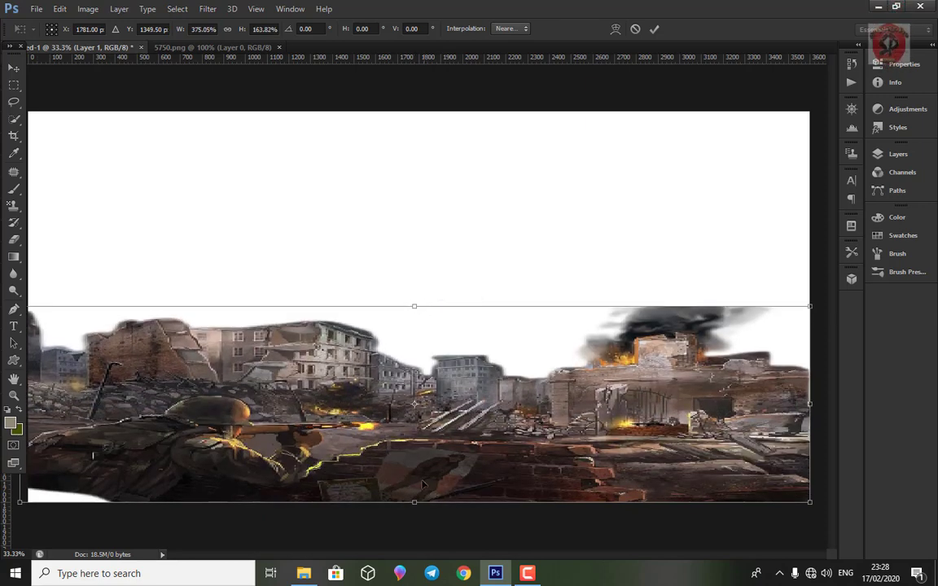
pyautogui.moveTo(414, 503); pyautogui.dragTo(414, 518)
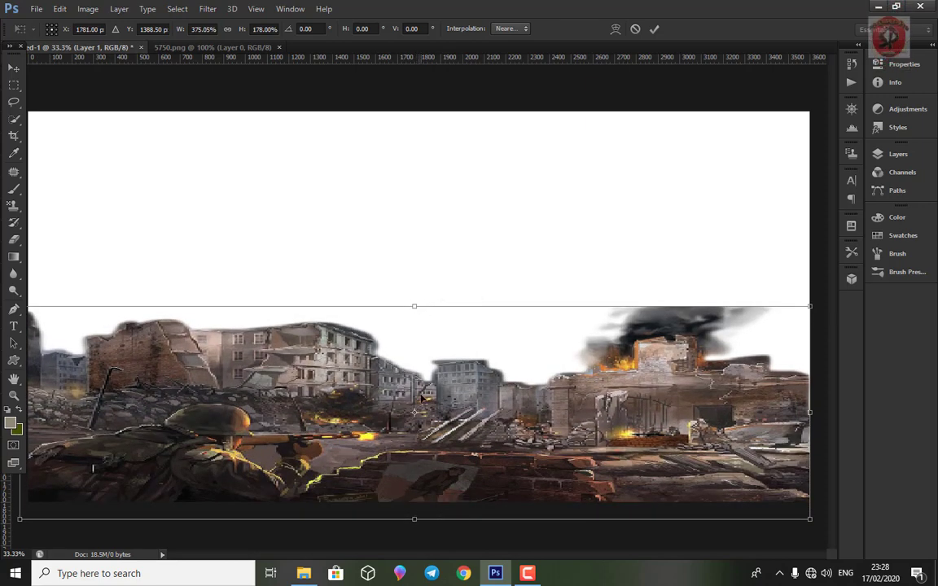
pyautogui.moveTo(414, 306); pyautogui.dragTo(420, 261)
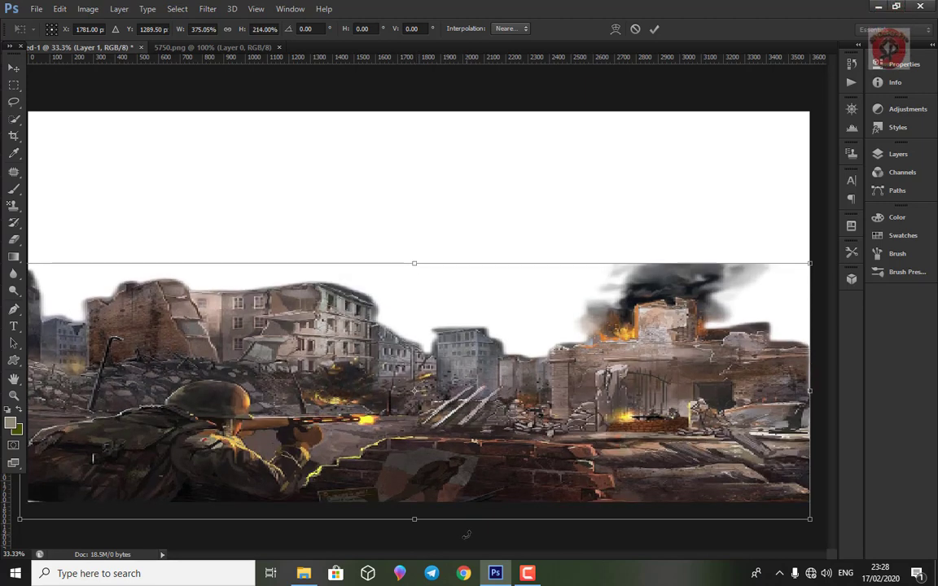
pyautogui.press('Return')
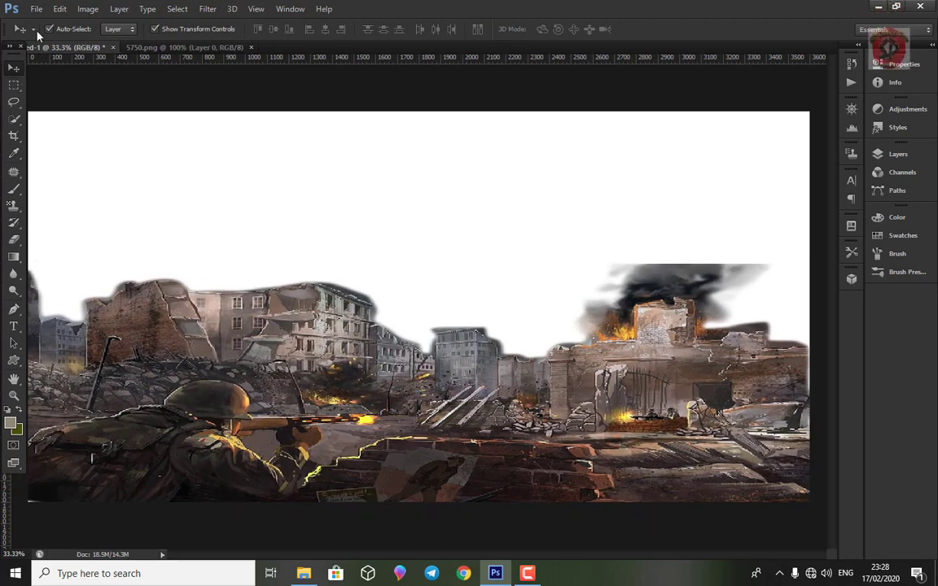
pyautogui.click(37, 9)
# Open the SP 1 alien image and place it on the composite's right side
pyautogui.click(49, 36)
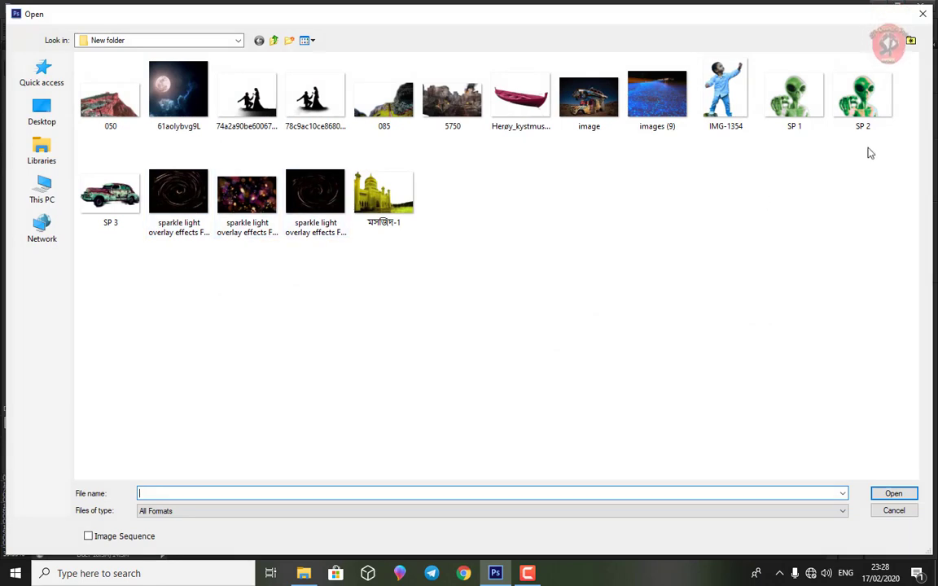
pyautogui.click(802, 104)
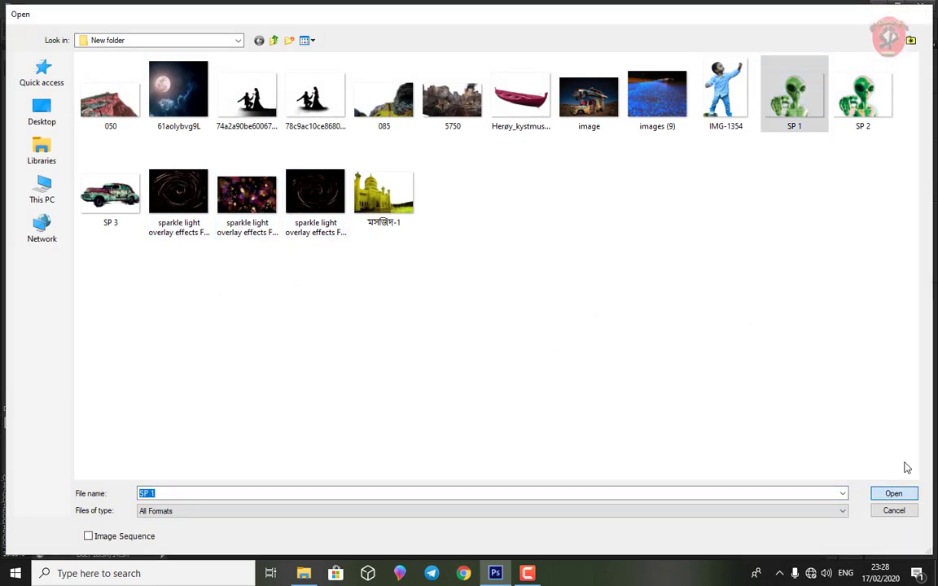
pyautogui.click(893, 494)
pyautogui.press('Return')
pyautogui.moveTo(399, 259)
pyautogui.mouseDown()
pyautogui.moveTo(59, 48)
pyautogui.moveTo(170, 222)
pyautogui.mouseUp()
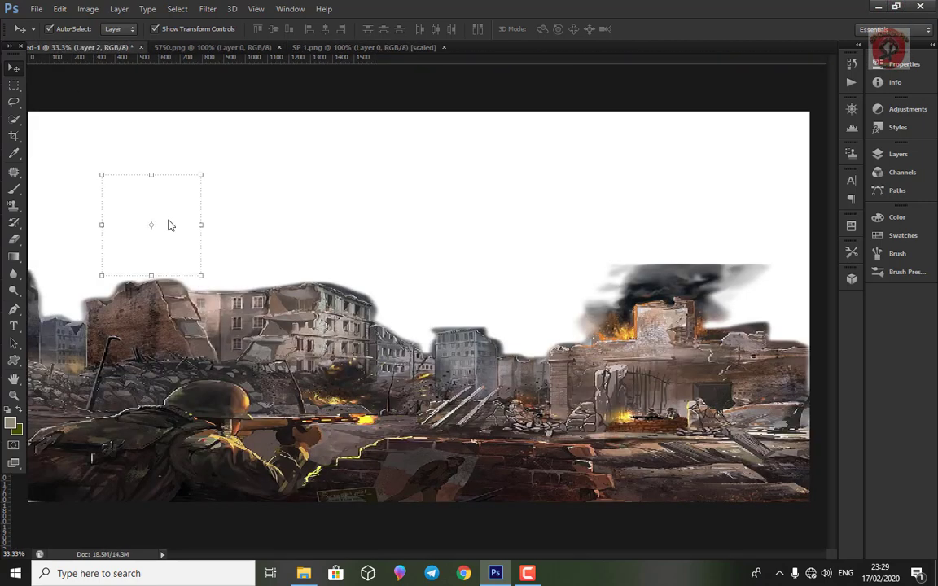
pyautogui.click(533, 574)
pyautogui.click(625, 456)
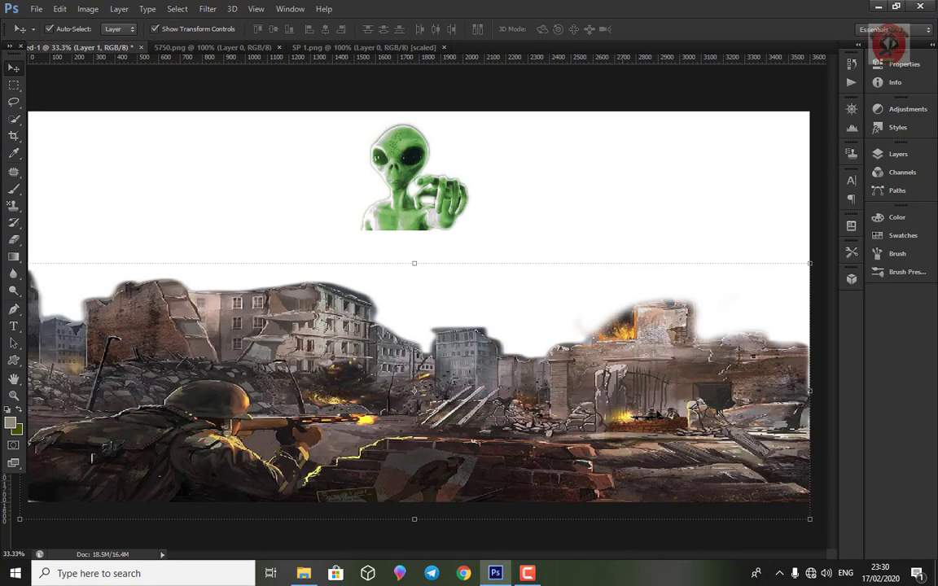
pyautogui.moveTo(399, 197); pyautogui.dragTo(657, 266)
# Enlarge the SP 1 alien with Free Transform and nudge it slightly up and right
pyautogui.hotkey('ctrl', 't')
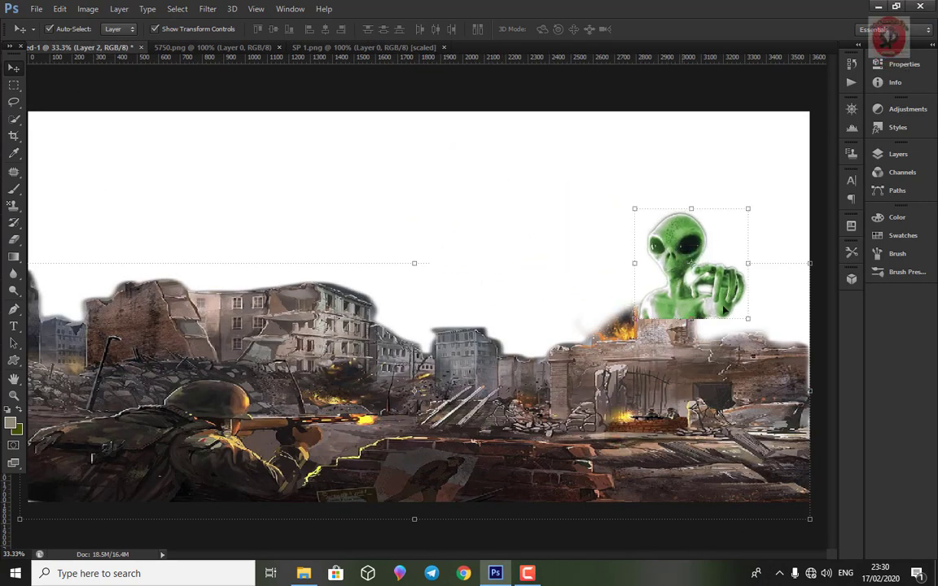
pyautogui.moveTo(751, 320); pyautogui.dragTo(799, 398)
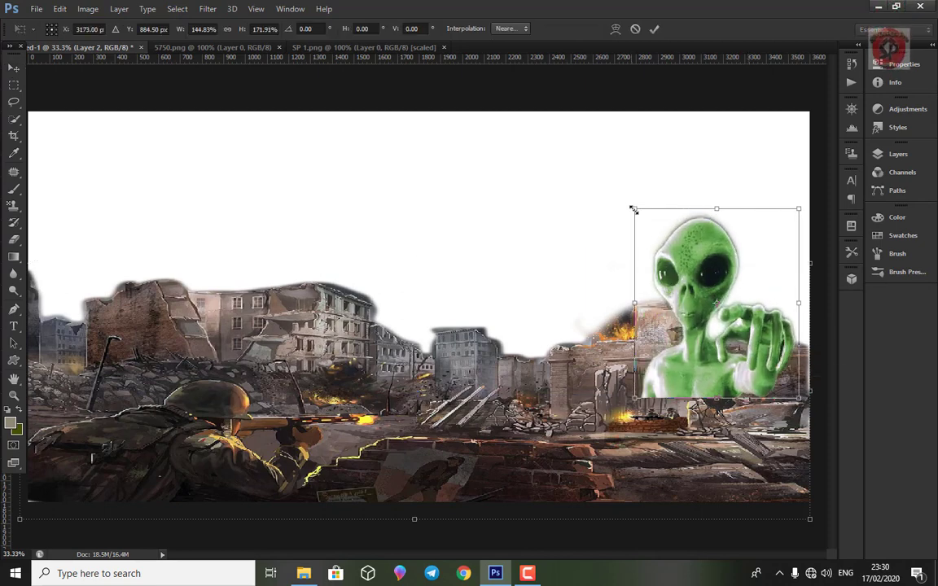
pyautogui.moveTo(633, 210); pyautogui.dragTo(516, 112)
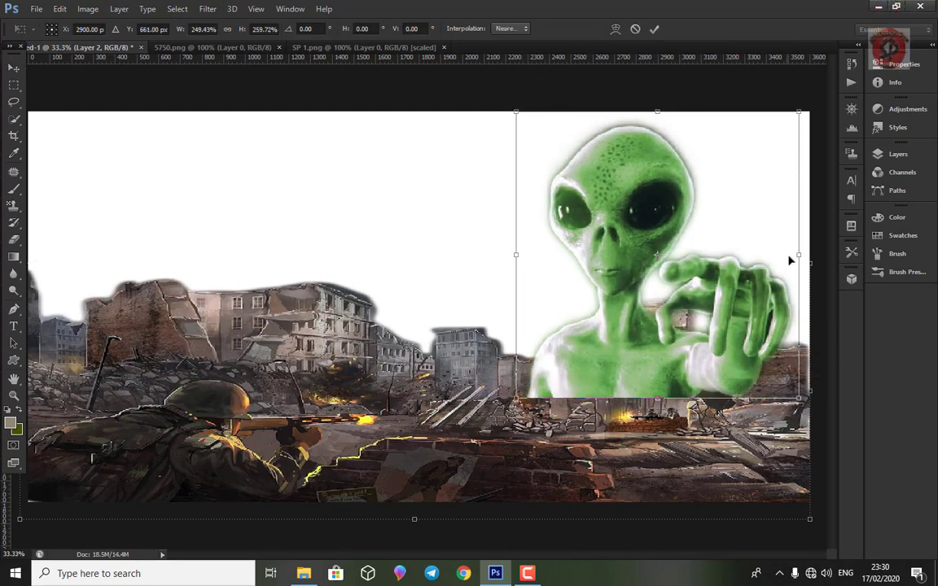
pyautogui.moveTo(799, 255); pyautogui.dragTo(809, 255)
pyautogui.moveTo(694, 367); pyautogui.dragTo(693, 361)
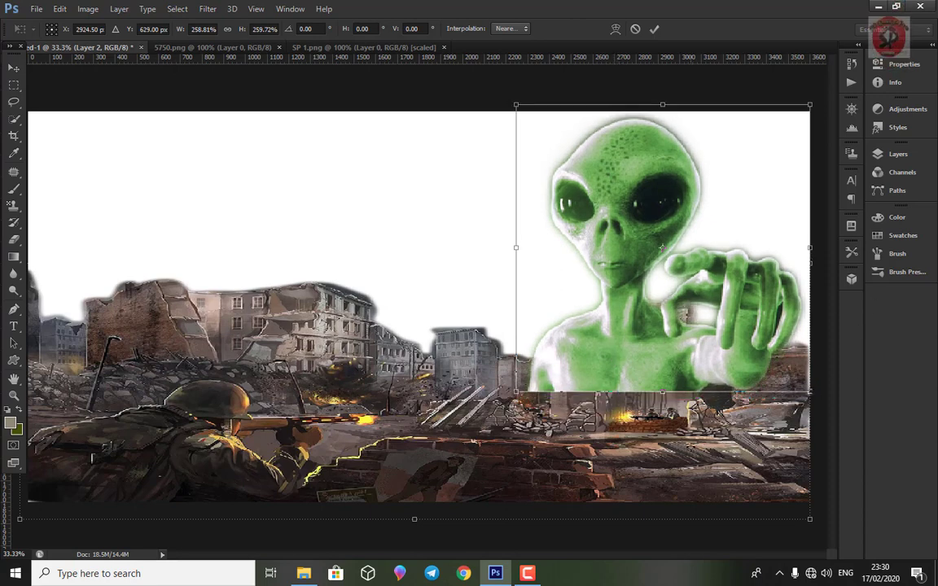
pyautogui.press('Return')
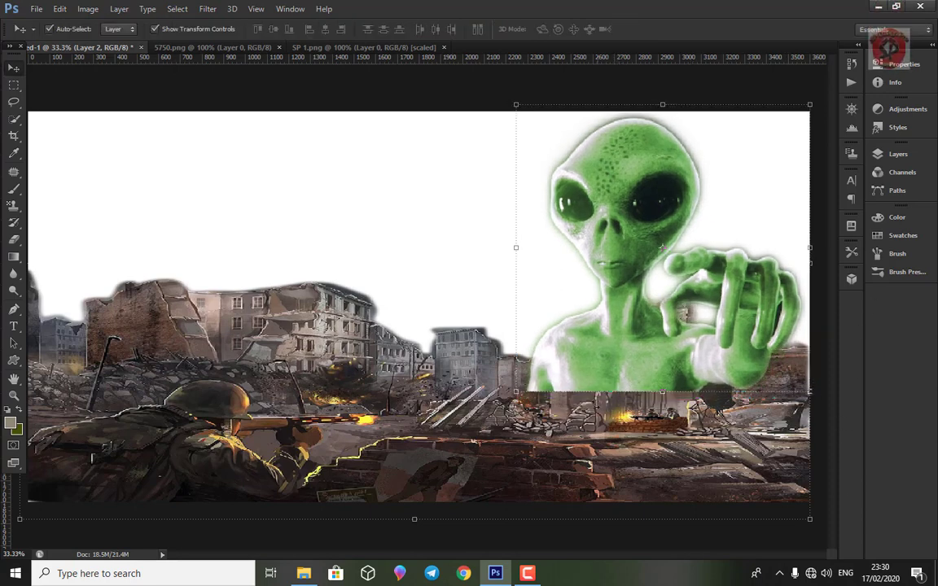
pyautogui.click(527, 577)
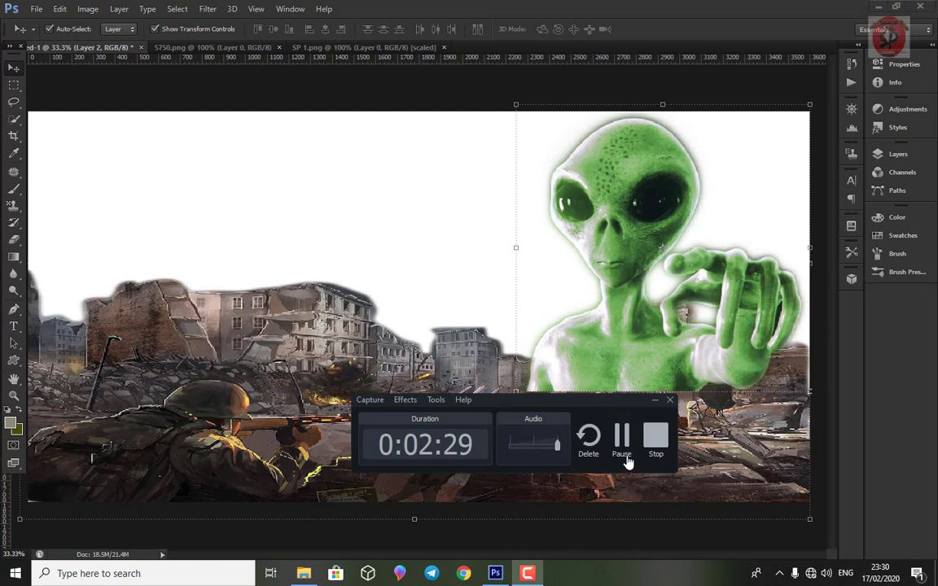
pyautogui.click(620, 435)
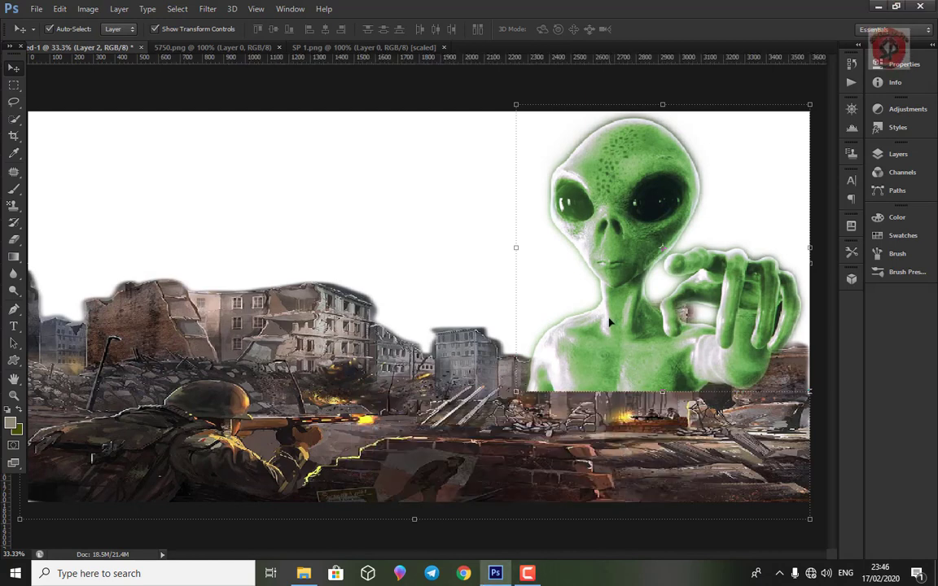
pyautogui.moveTo(609, 322); pyautogui.dragTo(617, 316)
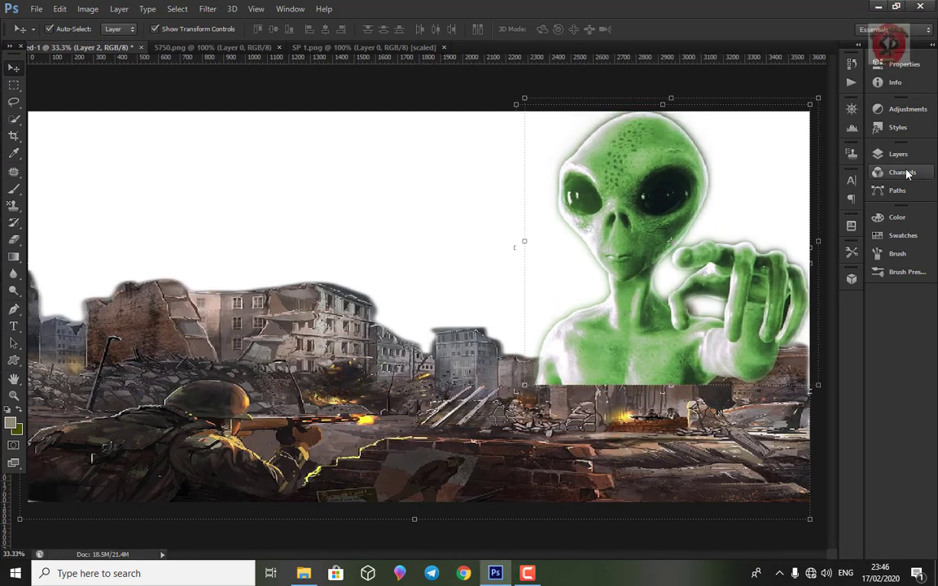
# Move the alien layer beneath the ruins layer in the Layers panel
pyautogui.click(899, 154)
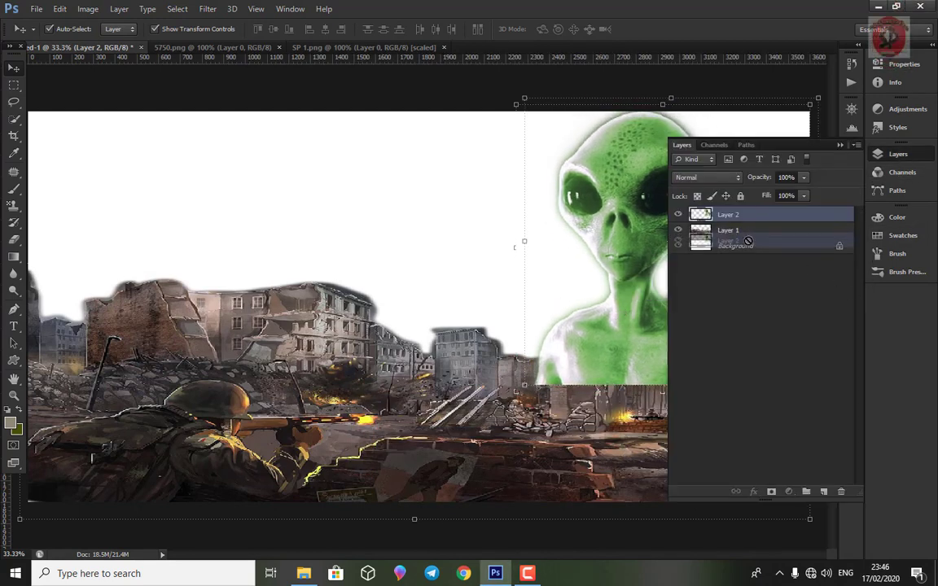
pyautogui.moveTo(747, 222); pyautogui.dragTo(746, 236)
pyautogui.click(792, 229)
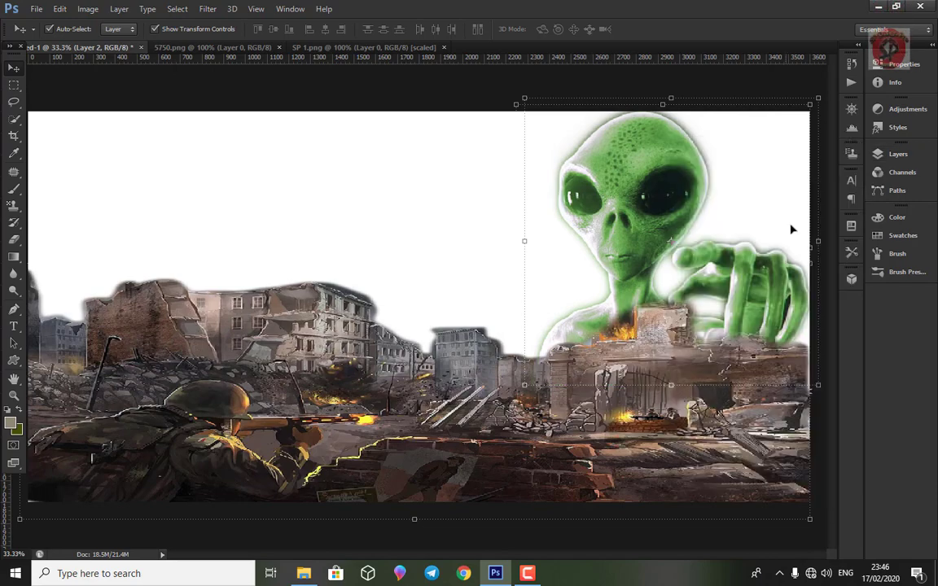
pyautogui.click(37, 9)
# Open the SP 2 alien image and drag it into the composite
pyautogui.click(41, 34)
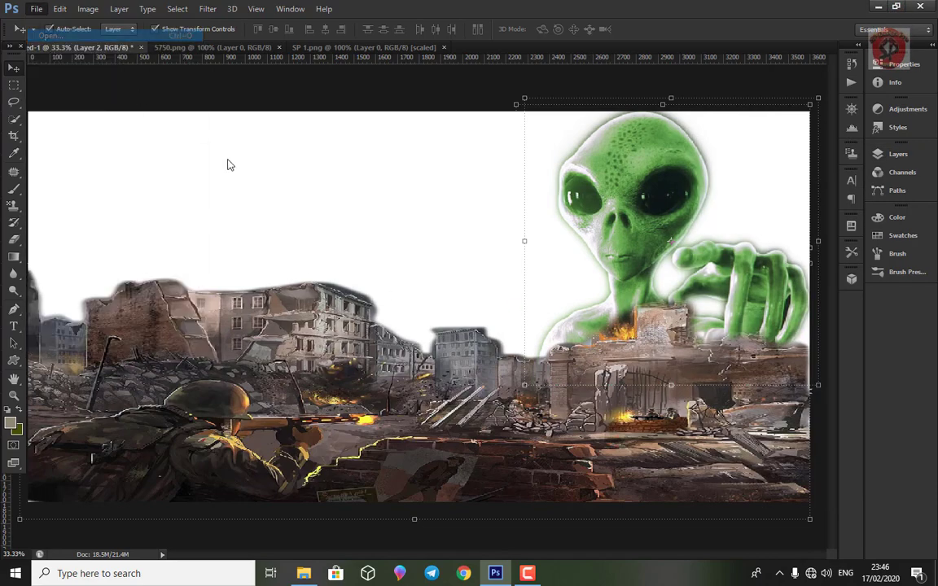
pyautogui.click(863, 96)
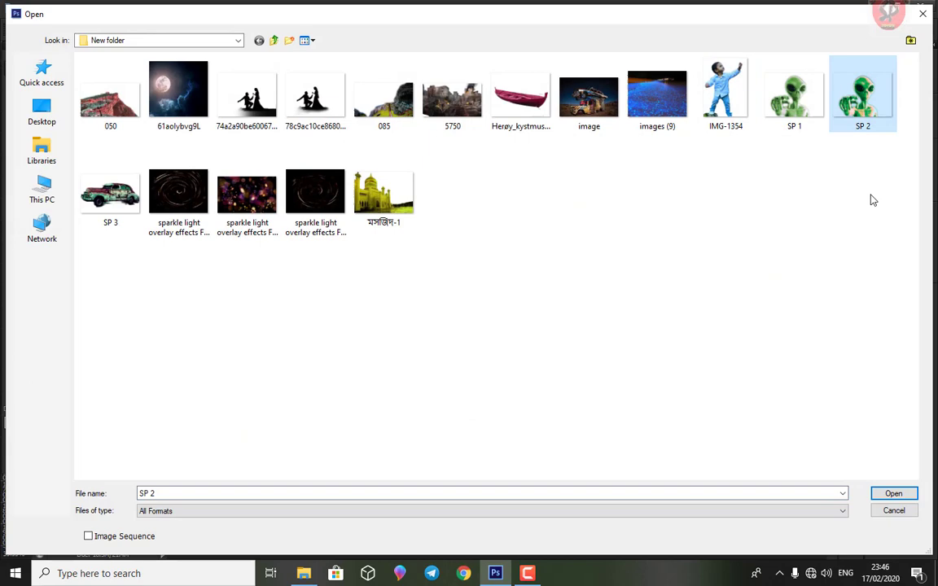
pyautogui.click(893, 493)
pyautogui.click(518, 192)
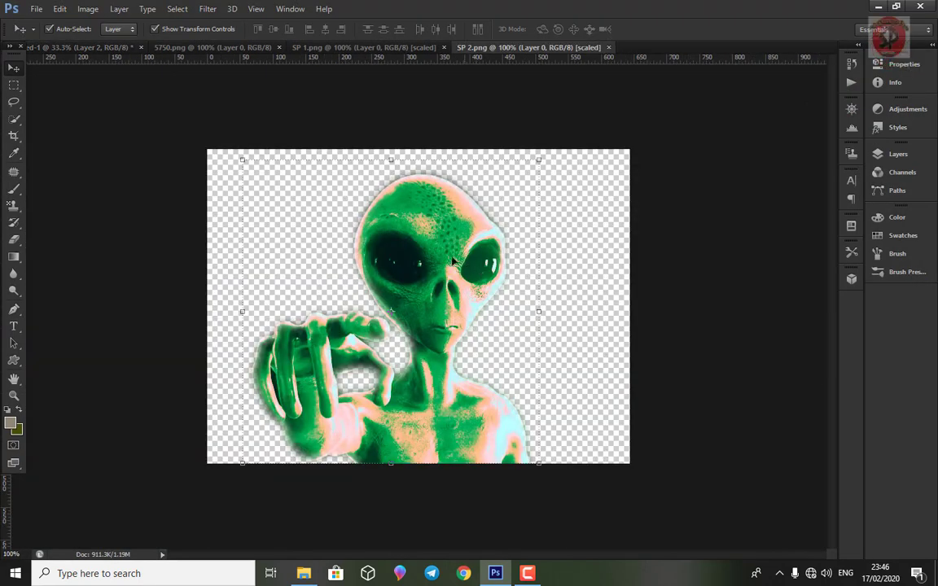
pyautogui.moveTo(426, 240)
pyautogui.mouseDown()
pyautogui.moveTo(210, 165)
pyautogui.moveTo(217, 235)
pyautogui.mouseUp()
# Enlarge the SP 2 alien toward the top-left, then close the SP 1.png and 5750.png documents
pyautogui.moveTo(245, 303); pyautogui.dragTo(383, 404)
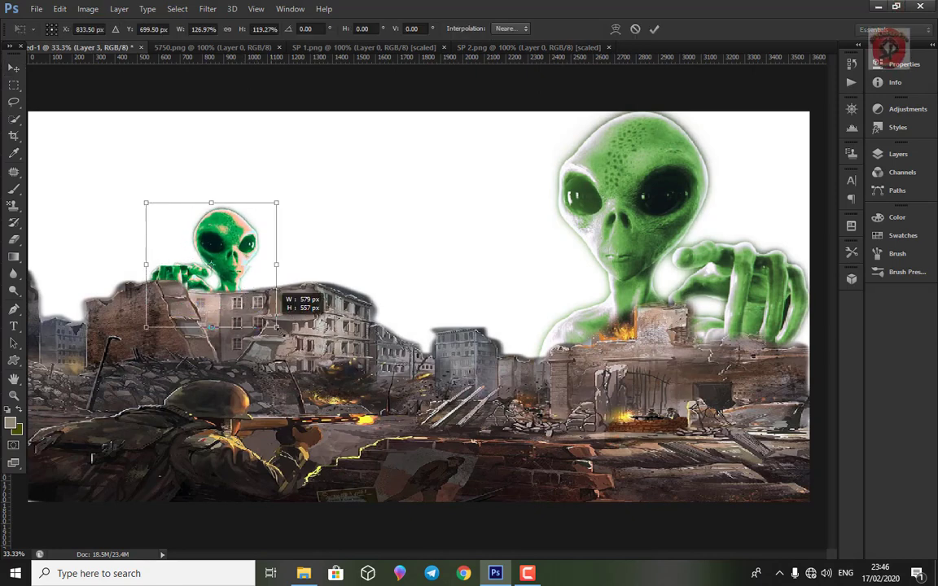
pyautogui.moveTo(145, 202); pyautogui.dragTo(30, 117)
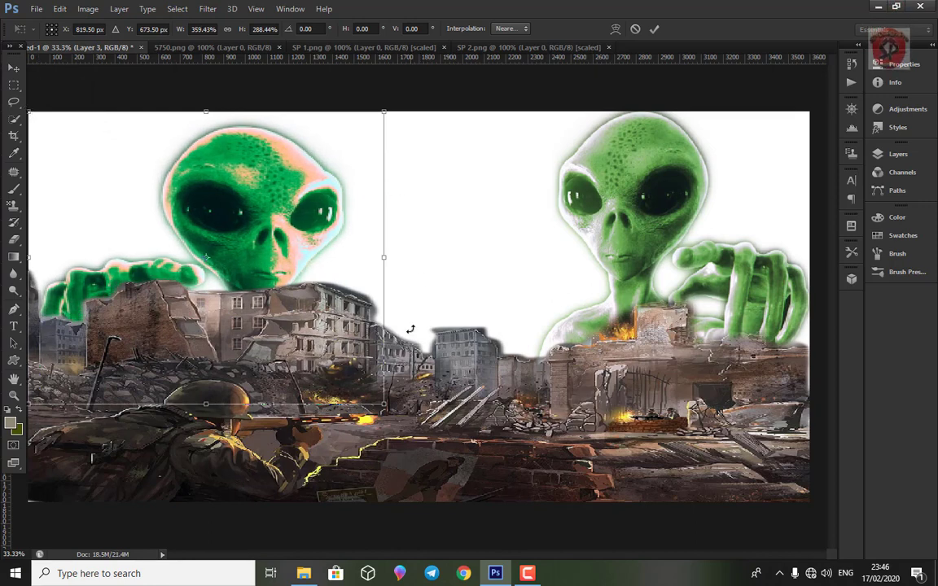
pyautogui.moveTo(383, 404); pyautogui.dragTo(292, 326)
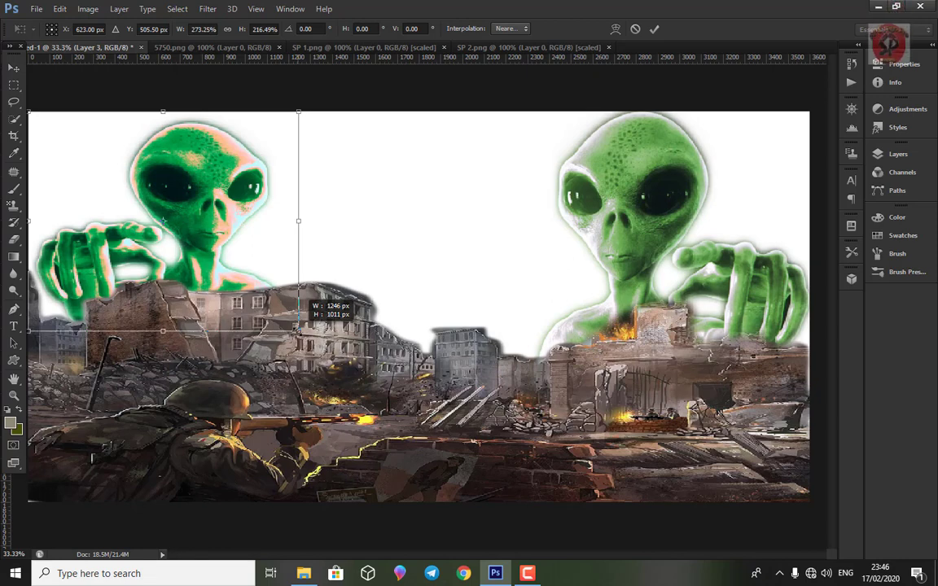
pyautogui.press('Return')
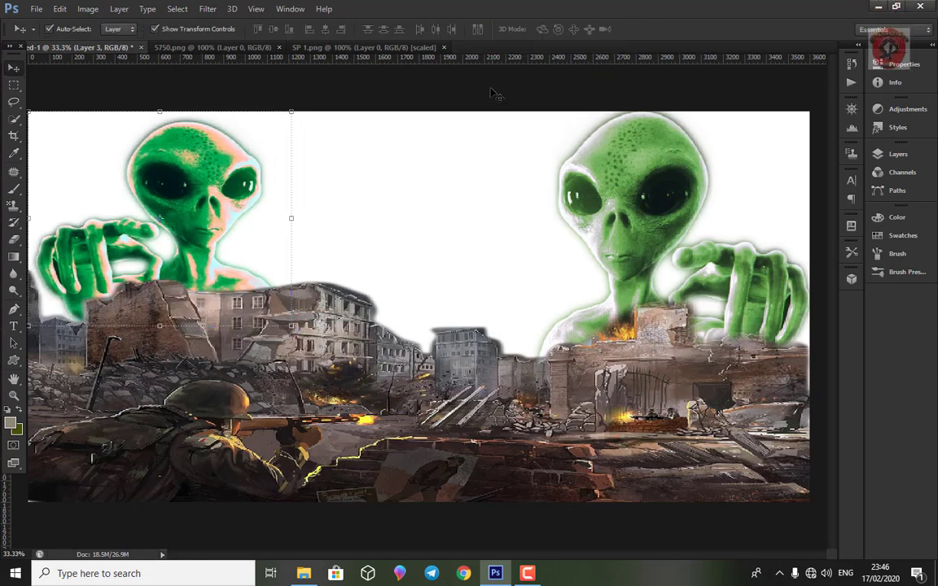
pyautogui.click(444, 47)
pyautogui.click(278, 47)
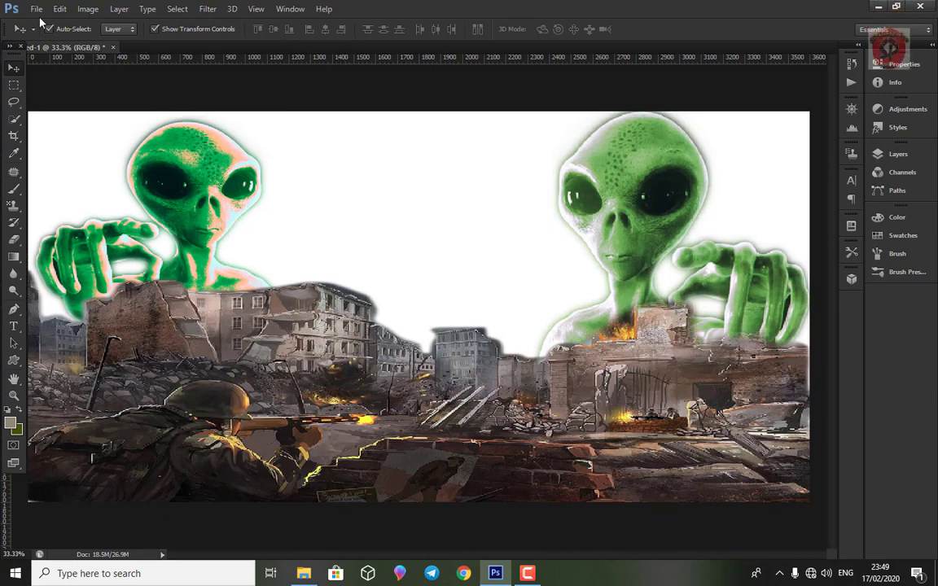
# Open the second swirling sparkle light overlay image
pyautogui.click(37, 9)
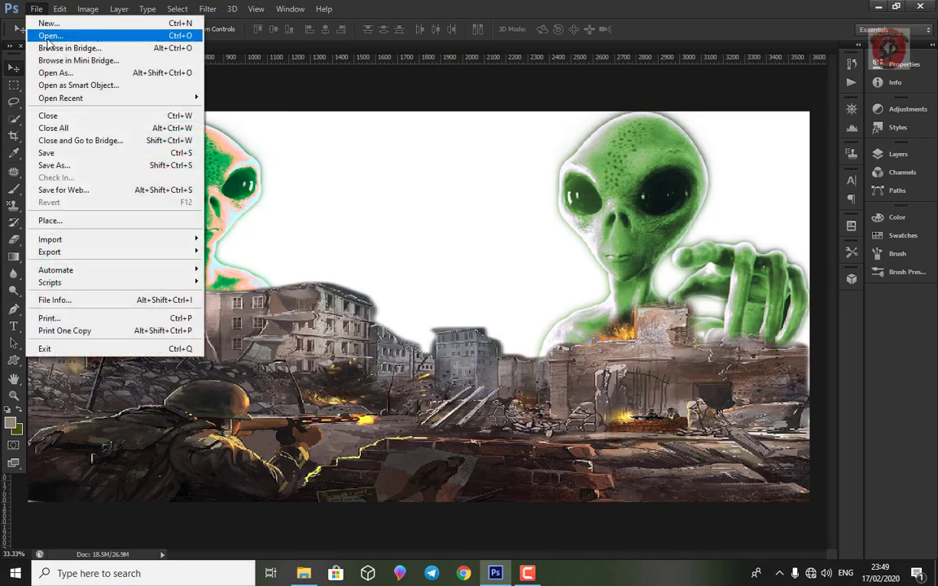
pyautogui.click(43, 34)
pyautogui.click(236, 201)
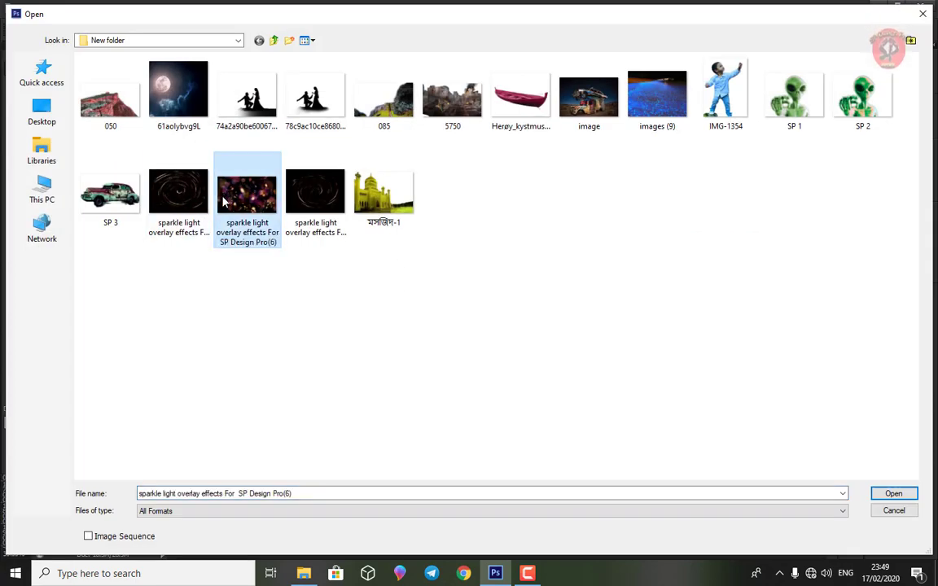
pyautogui.click(201, 181)
pyautogui.click(893, 493)
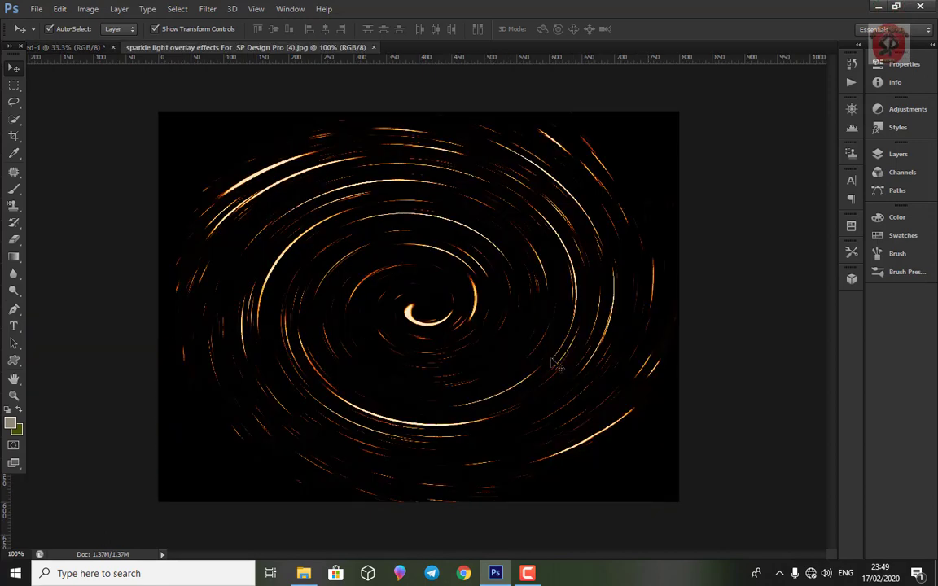
# Convert the sparkle image's Background into an editable Layer 0
pyautogui.click(898, 154)
pyautogui.doubleClick(735, 217)
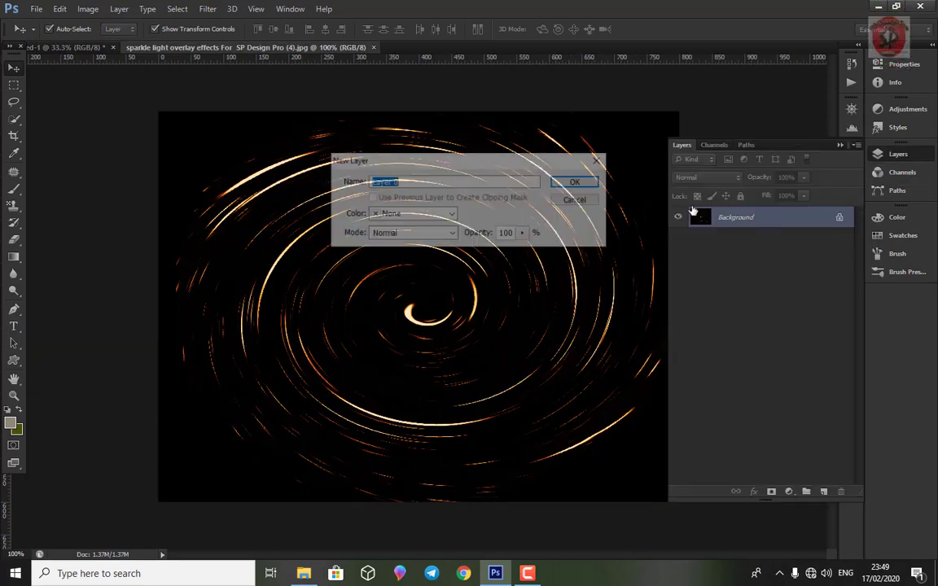
pyautogui.click(577, 184)
# Drag the sparkle layer into the alien composite and move it beneath all the other artwork
pyautogui.moveTo(443, 251); pyautogui.dragTo(45, 57)
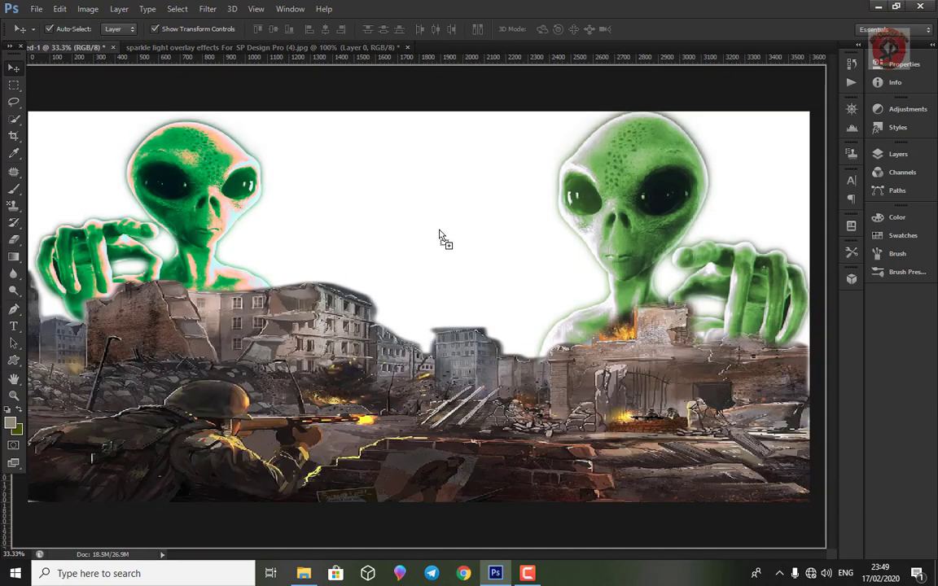
pyautogui.moveTo(45, 57); pyautogui.dragTo(475, 248)
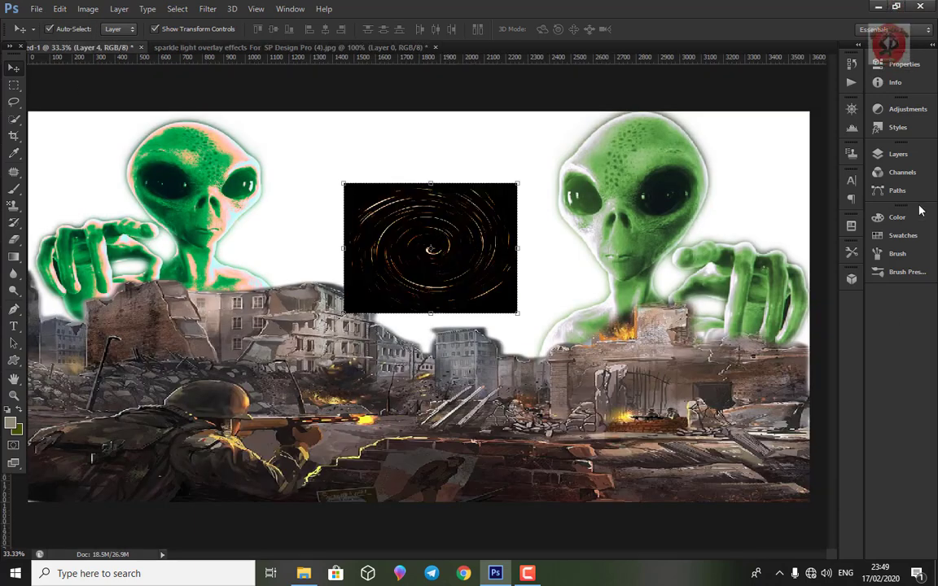
pyautogui.click(898, 154)
pyautogui.moveTo(763, 216); pyautogui.dragTo(757, 269)
# Stretch the sparkle layer to fill the composite's whole sky, edge to edge
pyautogui.moveTo(516, 249); pyautogui.dragTo(705, 248)
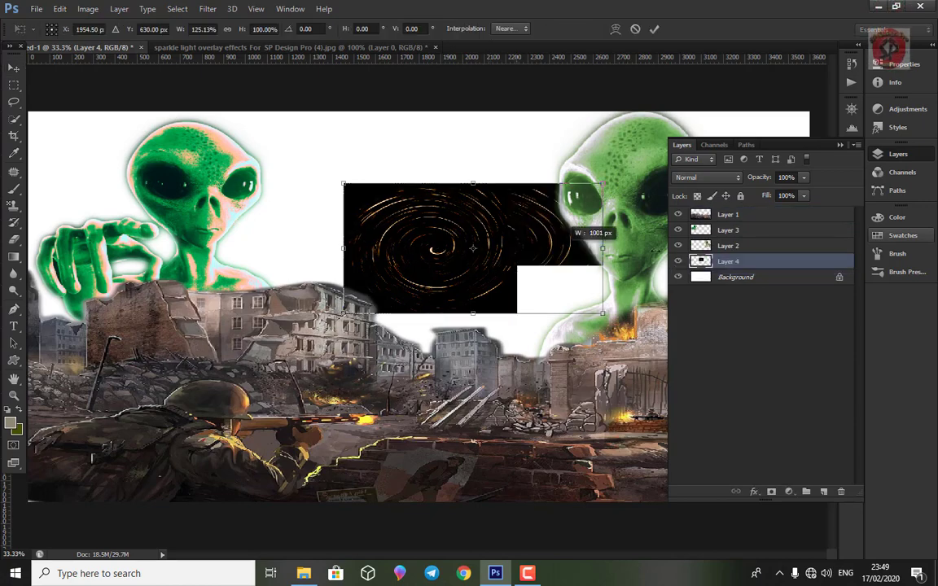
pyautogui.moveTo(340, 182); pyautogui.dragTo(28, 112)
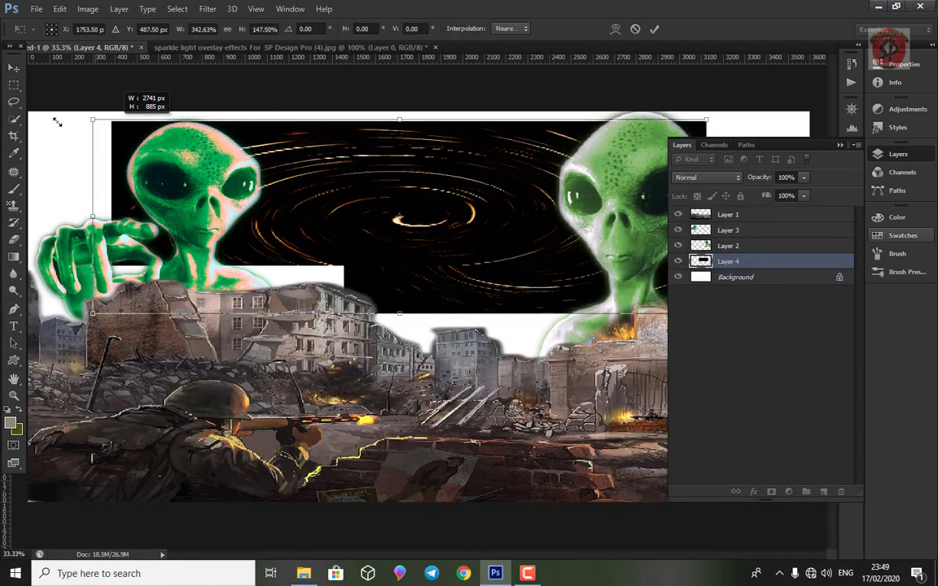
pyautogui.click(898, 154)
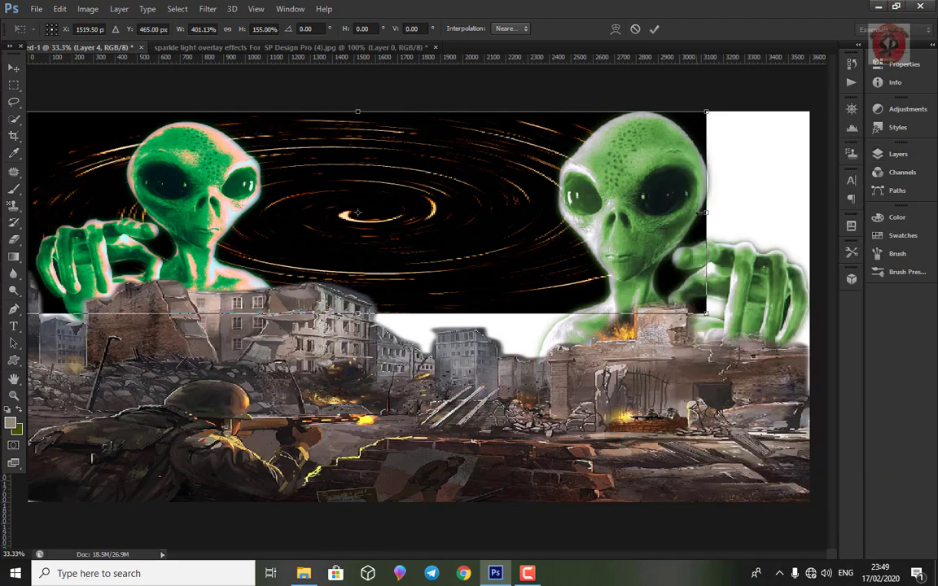
pyautogui.moveTo(705, 212); pyautogui.dragTo(810, 212)
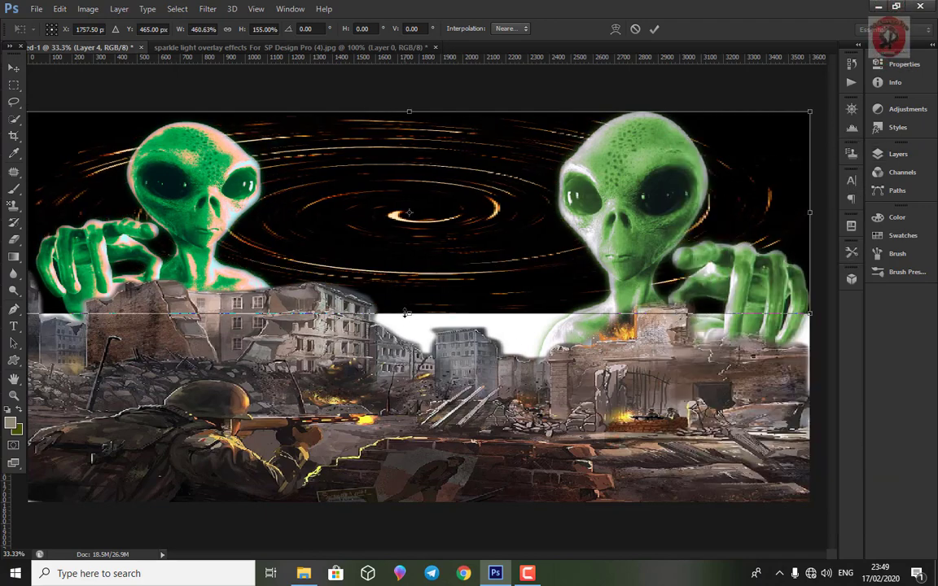
pyautogui.moveTo(409, 313); pyautogui.dragTo(410, 413)
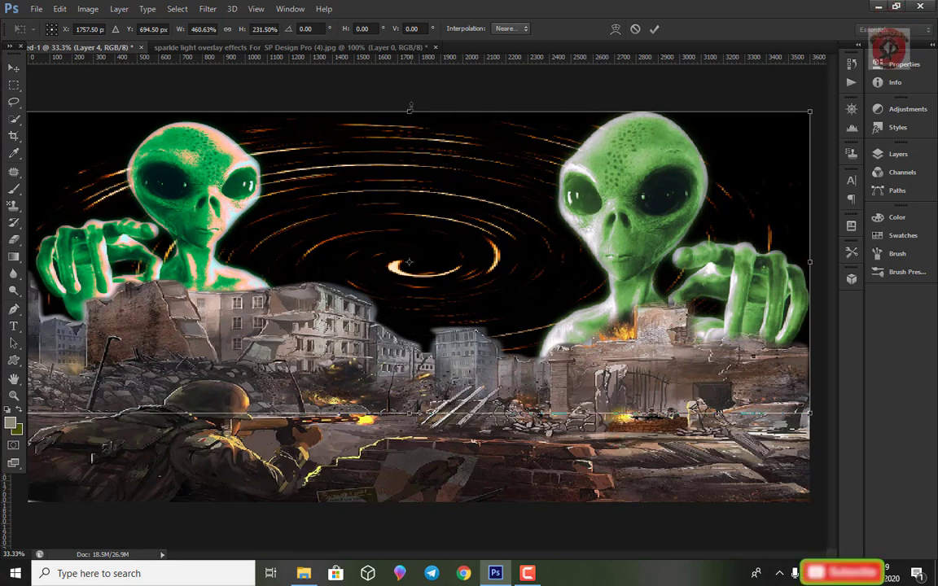
pyautogui.moveTo(409, 110); pyautogui.dragTo(414, 86)
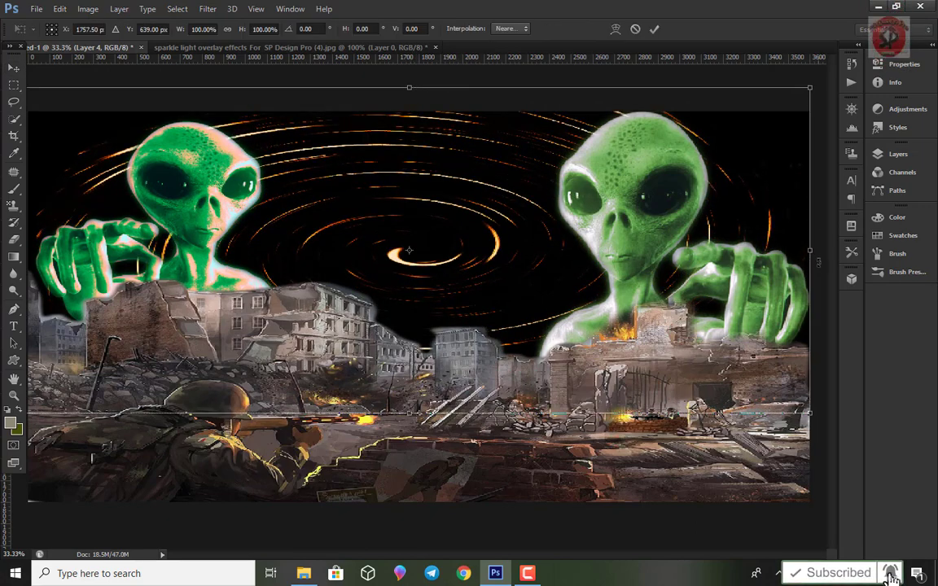
pyautogui.press('Return')
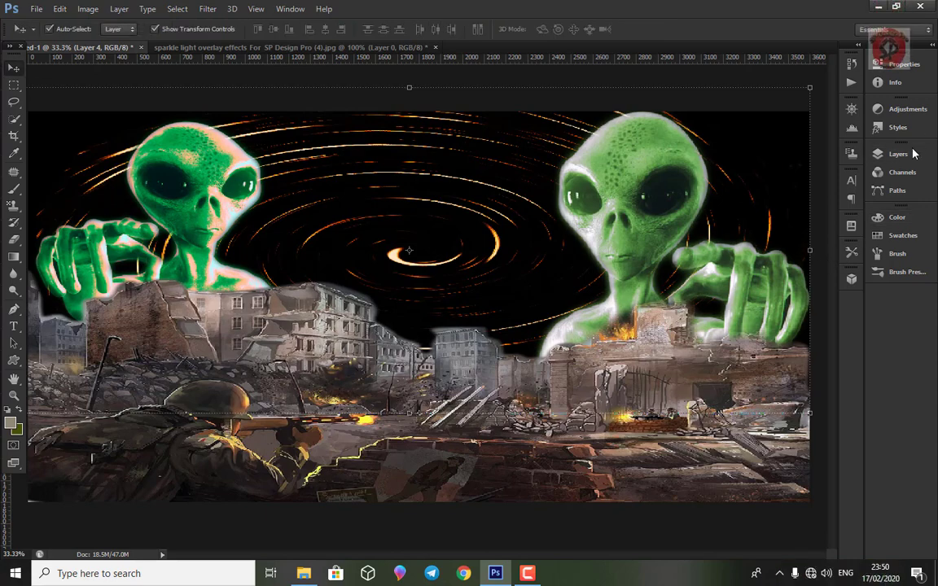
# Close the sparkle image document without saving its changes
pyautogui.click(913, 152)
pyautogui.click(397, 49)
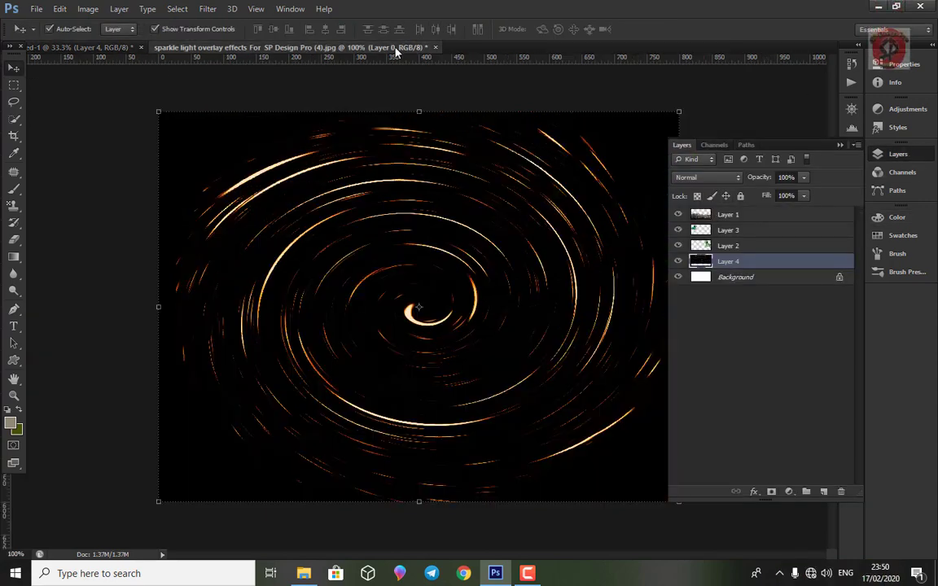
pyautogui.click(434, 47)
pyautogui.click(529, 186)
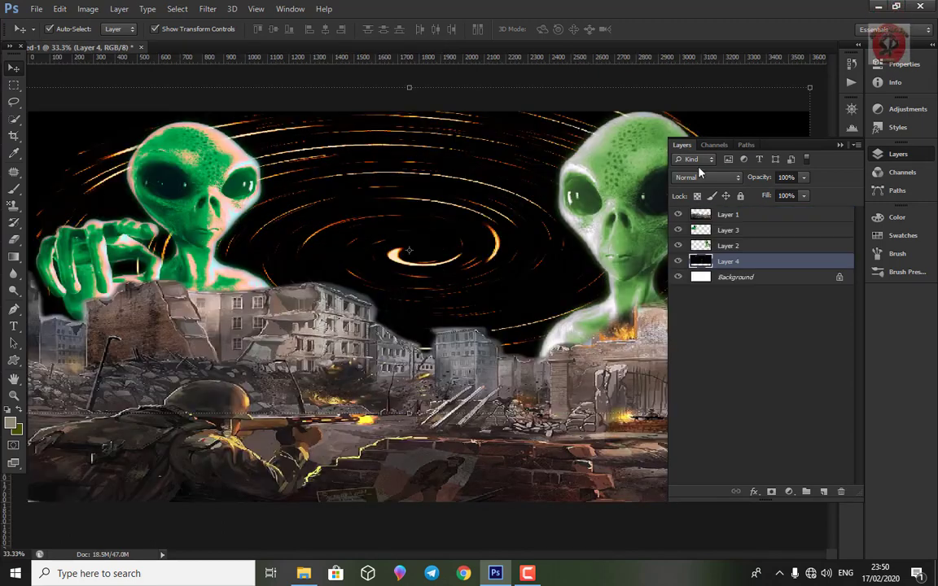
pyautogui.click(840, 146)
# Open the full moon over the sea photo from the parent image folder
pyautogui.click(35, 9)
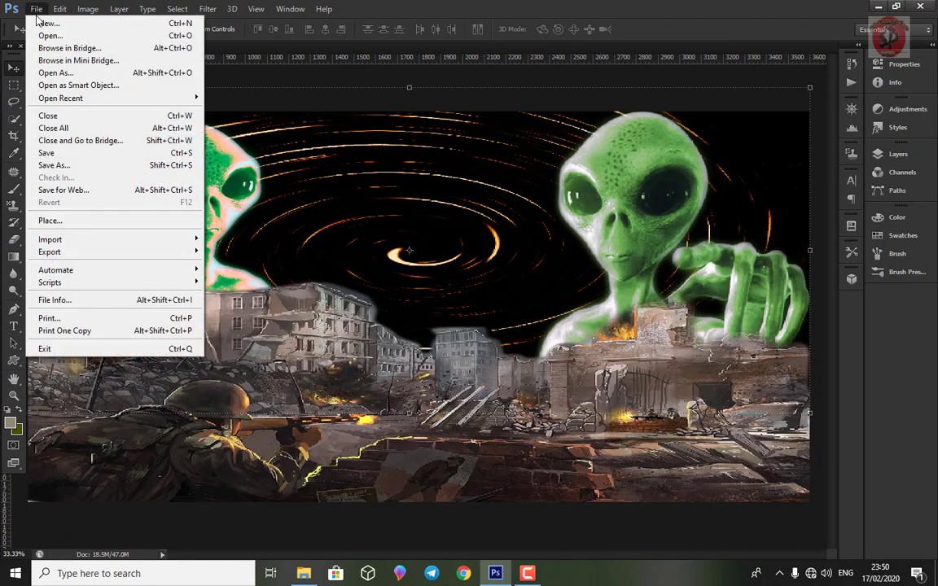
pyautogui.click(41, 30)
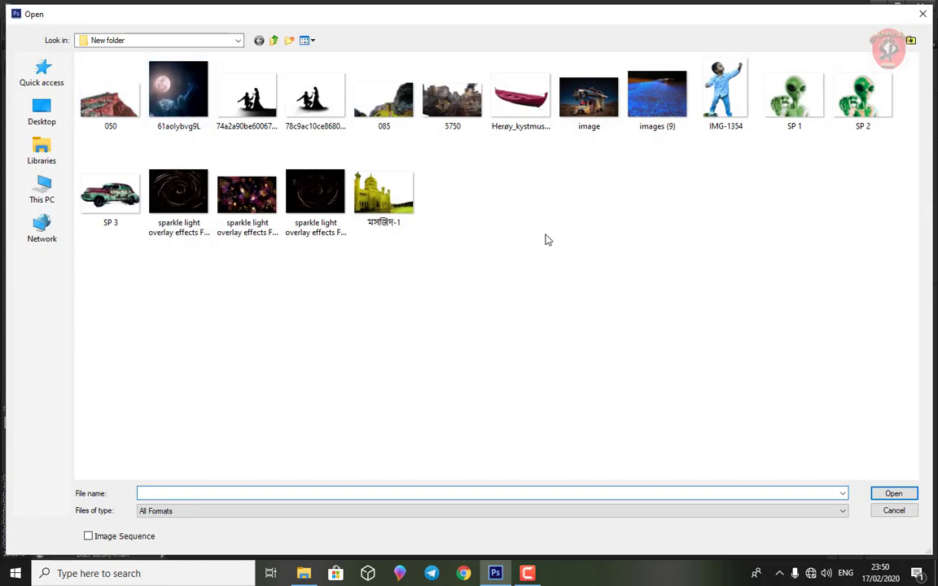
pyautogui.click(274, 40)
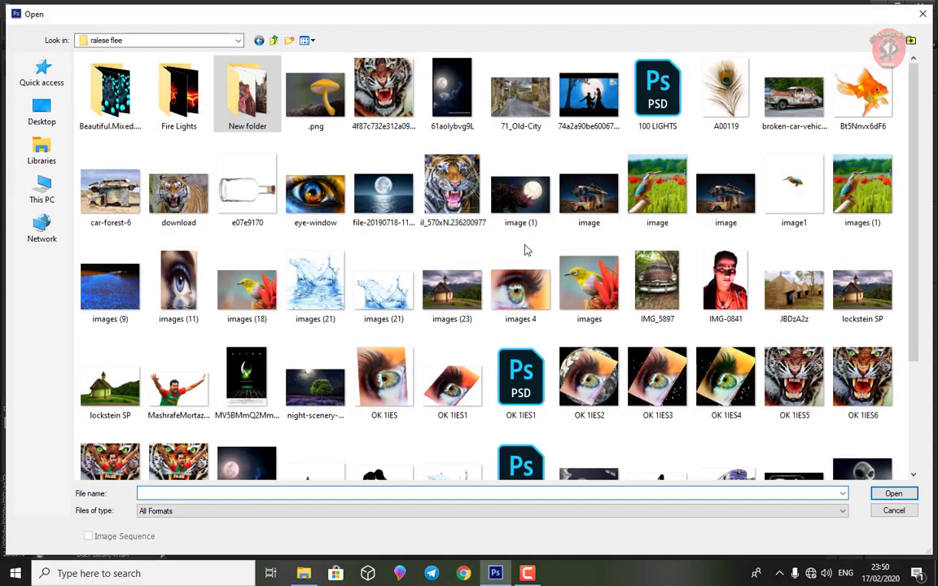
pyautogui.click(384, 194)
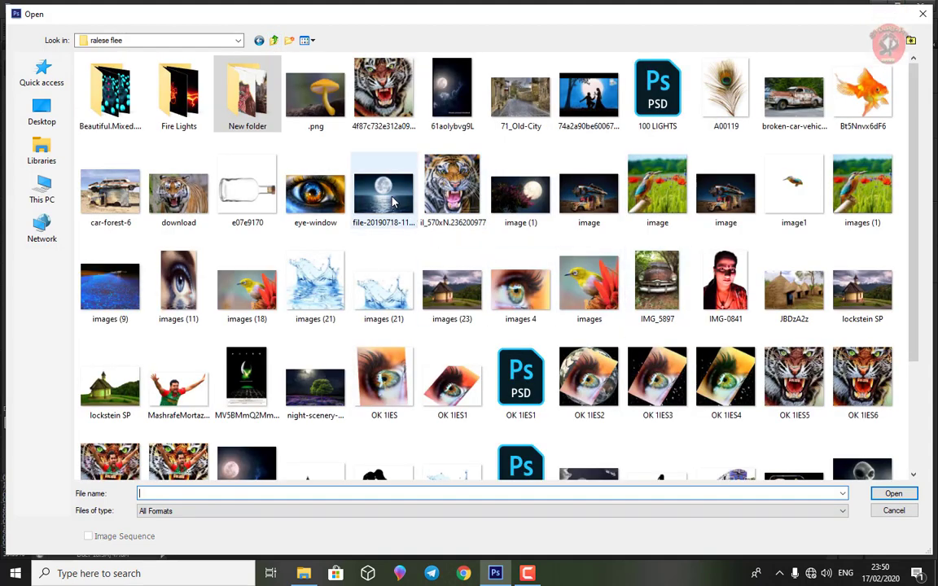
pyautogui.click(911, 496)
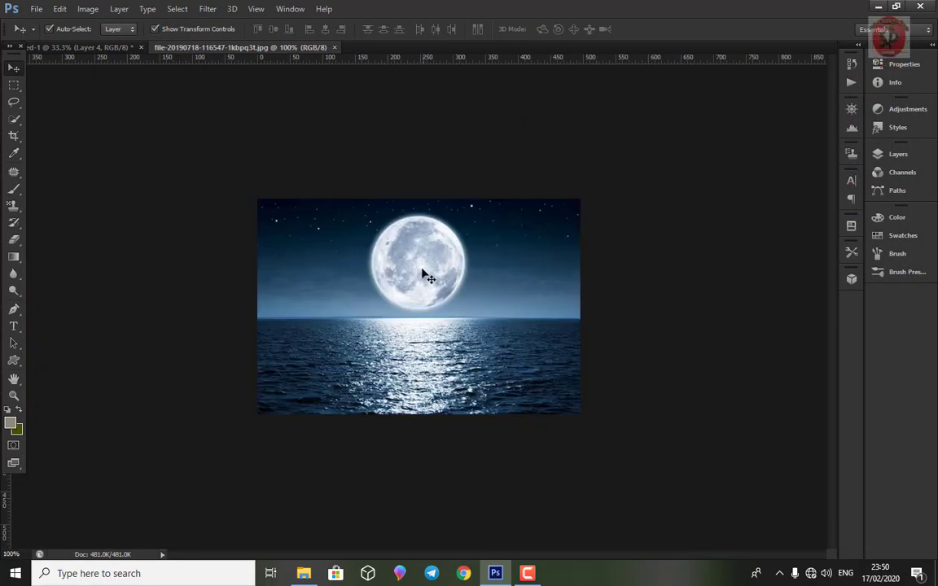
# Unlock the moon photo's Background layer and drag it into the alien composite
pyautogui.click(898, 155)
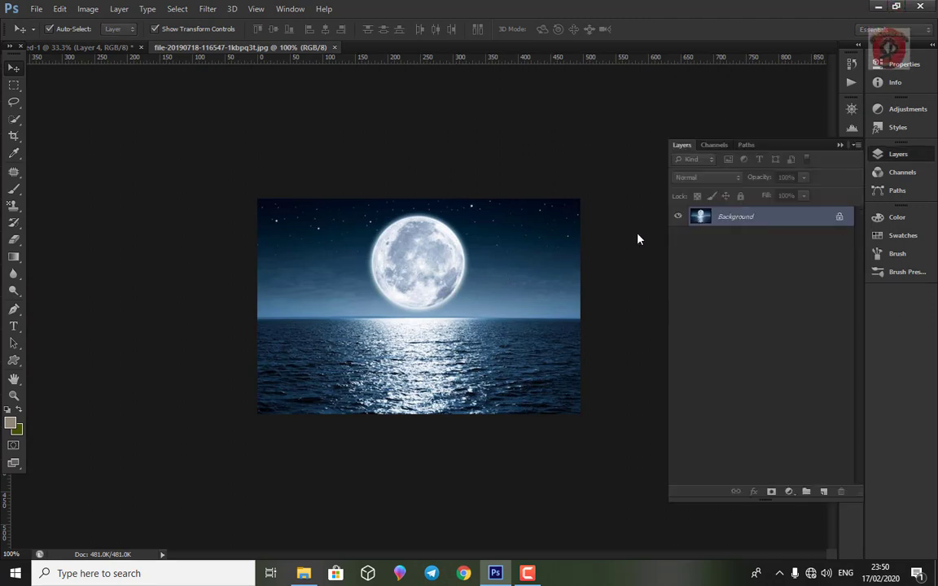
pyautogui.doubleClick(716, 216)
pyautogui.press('Return')
pyautogui.click(838, 147)
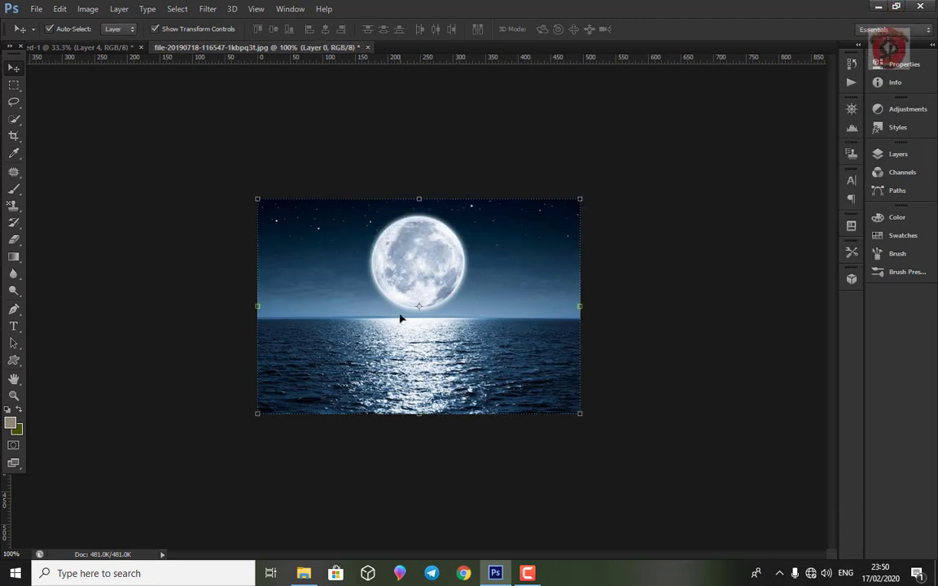
pyautogui.moveTo(402, 319)
pyautogui.mouseDown()
pyautogui.moveTo(87, 49)
pyautogui.moveTo(443, 255)
pyautogui.moveTo(523, 243)
pyautogui.mouseUp()
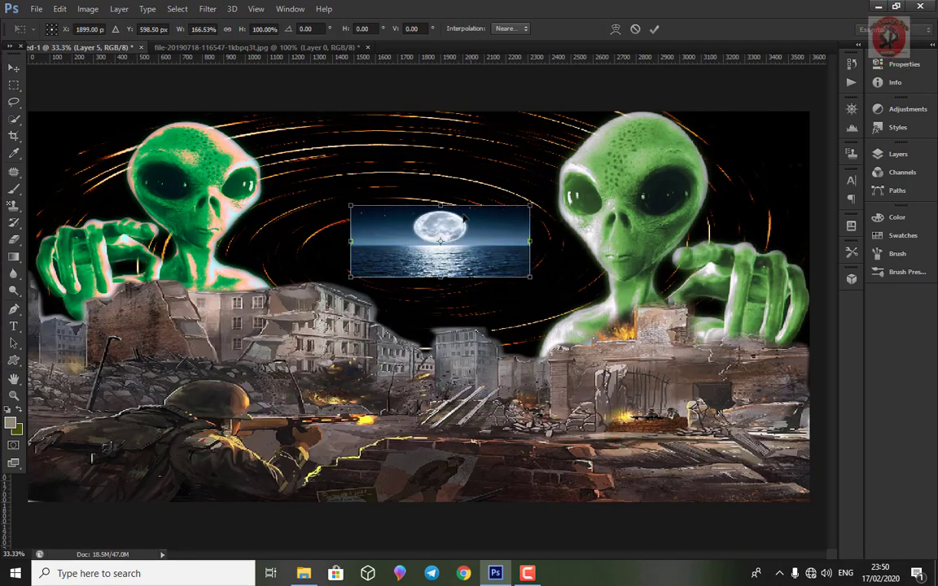
# Scale the moon photo up to fill the space between the two aliens above the ruins
pyautogui.moveTo(435, 205); pyautogui.dragTo(435, 147)
pyautogui.moveTo(362, 263); pyautogui.dragTo(334, 306)
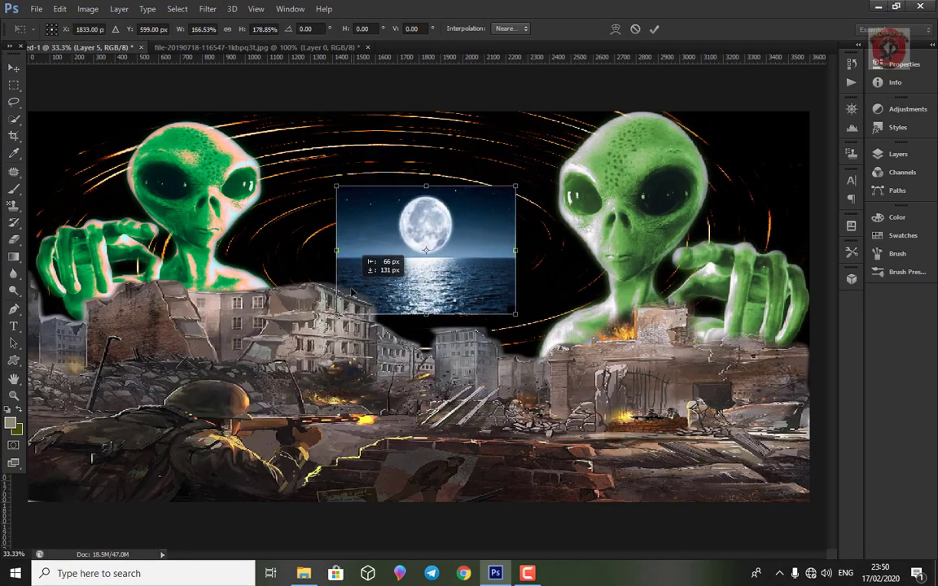
pyautogui.moveTo(323, 187); pyautogui.dragTo(307, 163)
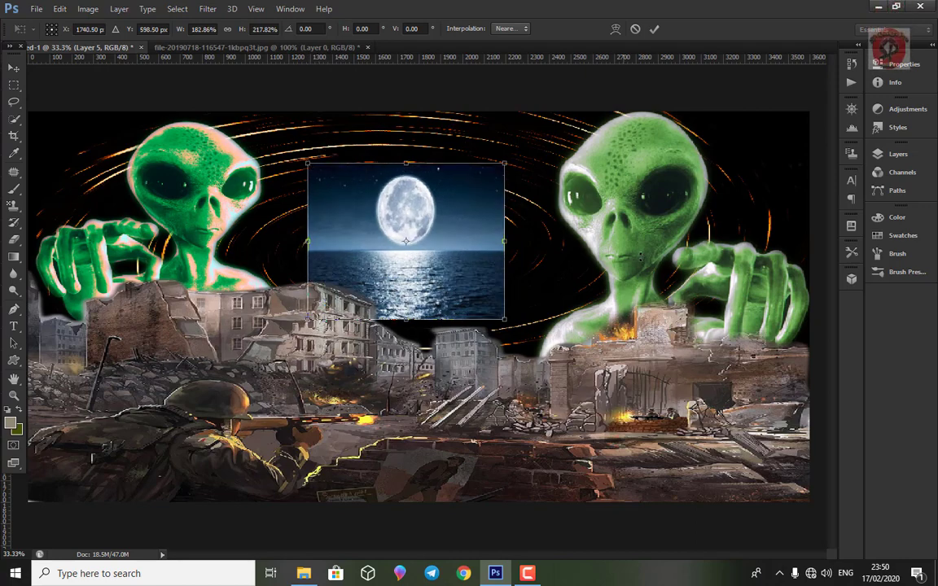
pyautogui.click(897, 153)
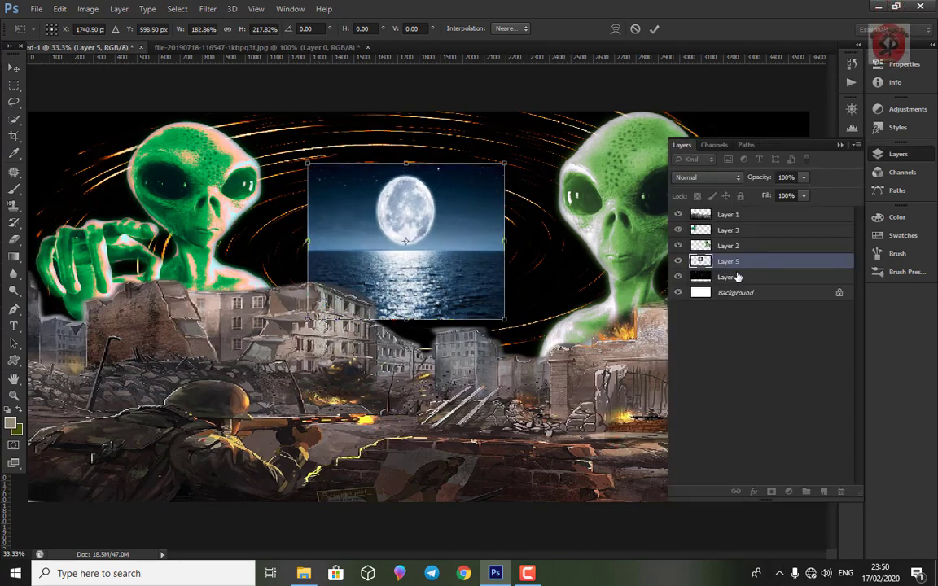
pyautogui.moveTo(412, 323); pyautogui.dragTo(412, 346)
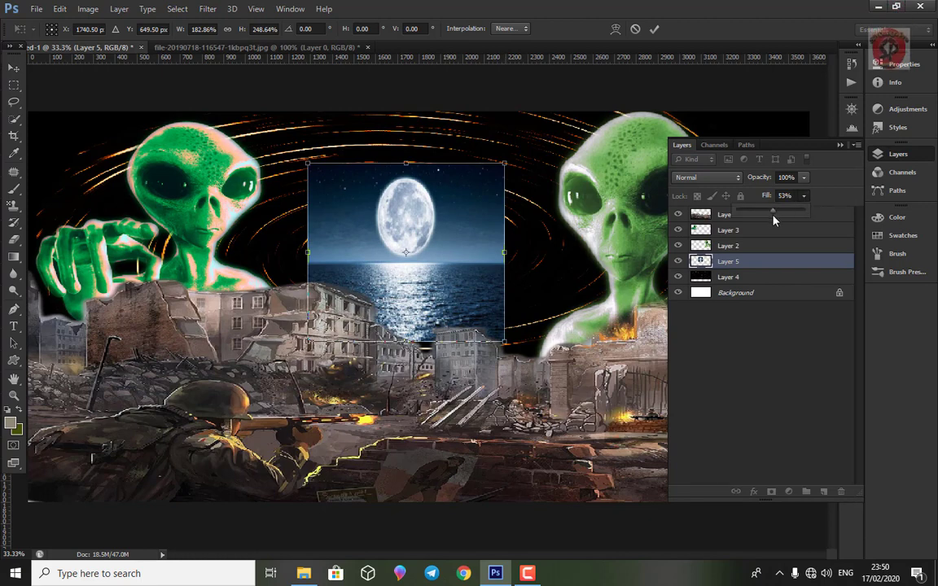
pyautogui.moveTo(506, 252); pyautogui.dragTo(525, 253)
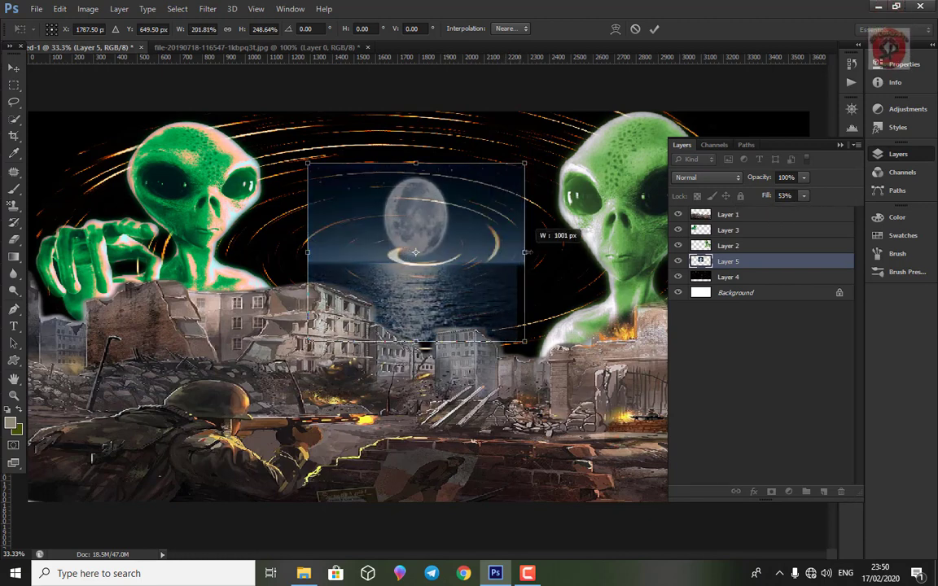
pyautogui.moveTo(308, 162); pyautogui.dragTo(285, 147)
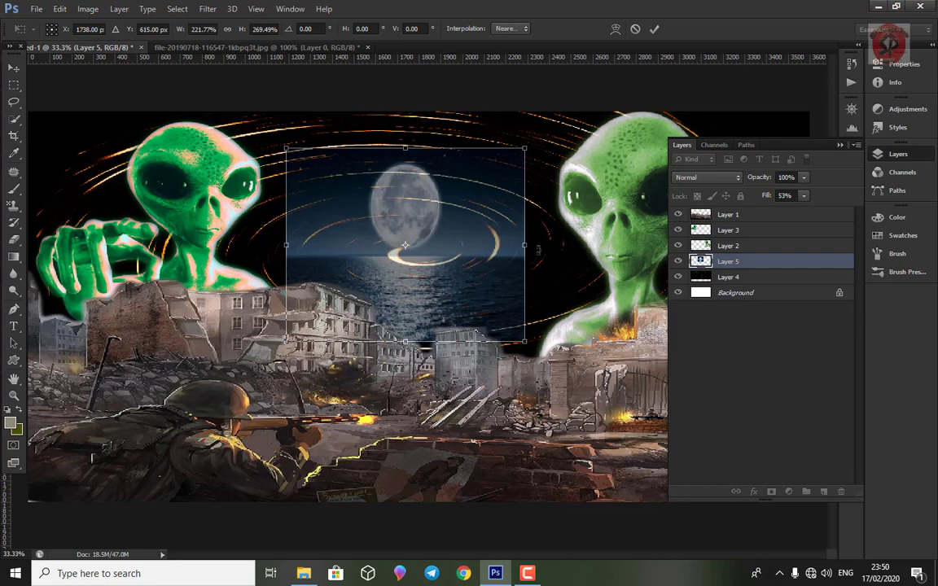
pyautogui.moveTo(537, 245); pyautogui.dragTo(554, 245)
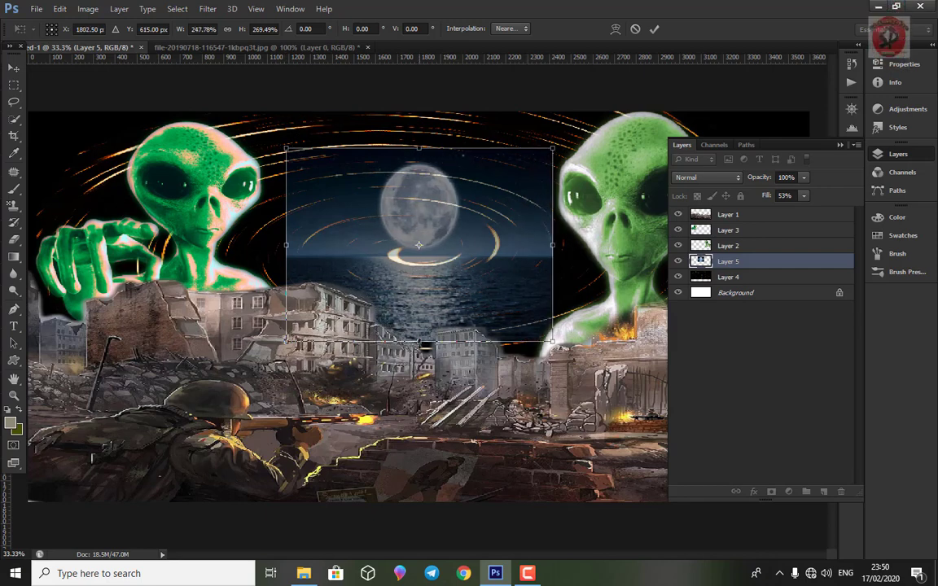
pyautogui.moveTo(418, 341); pyautogui.dragTo(419, 366)
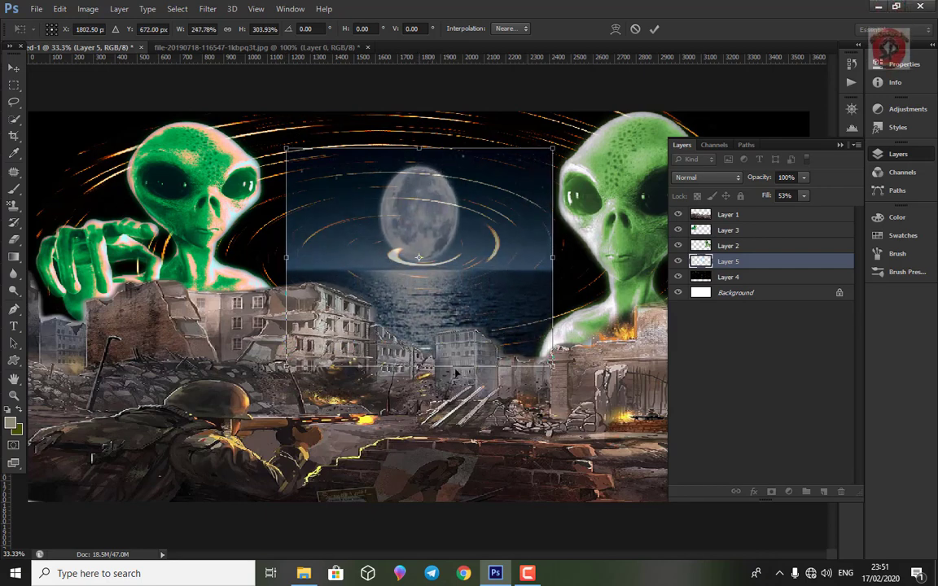
pyautogui.moveTo(419, 148); pyautogui.dragTo(419, 143)
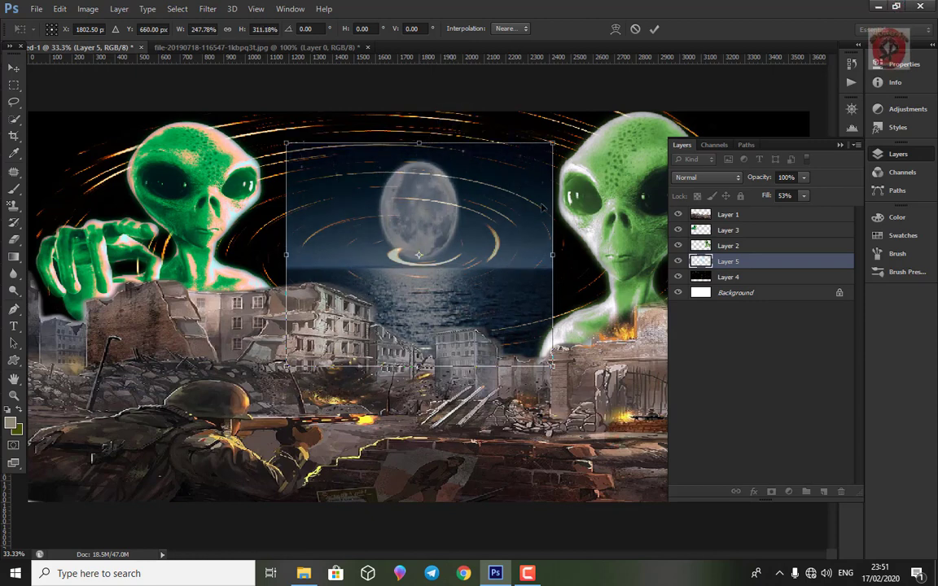
pyautogui.moveTo(553, 255); pyautogui.dragTo(585, 256)
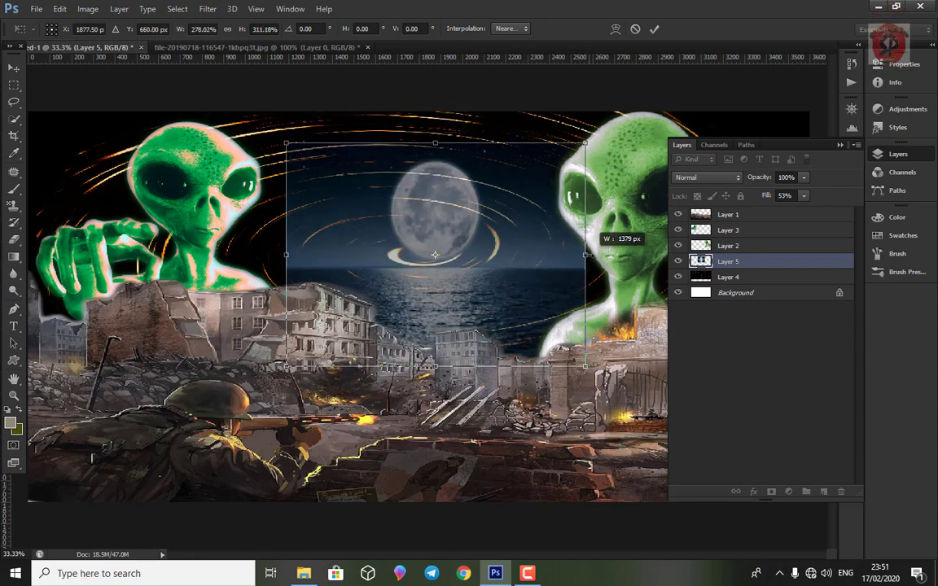
pyautogui.moveTo(288, 252); pyautogui.dragTo(274, 254)
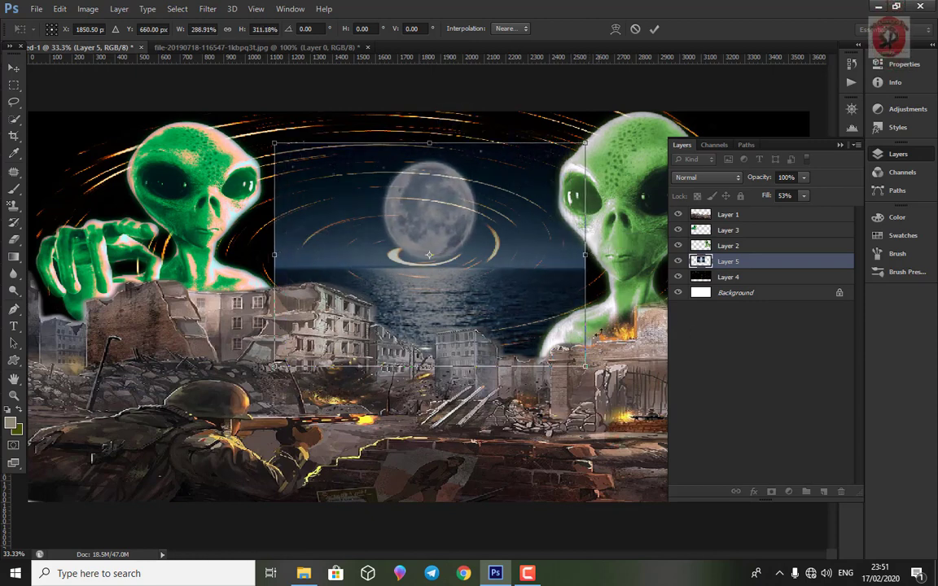
pyautogui.press('Return')
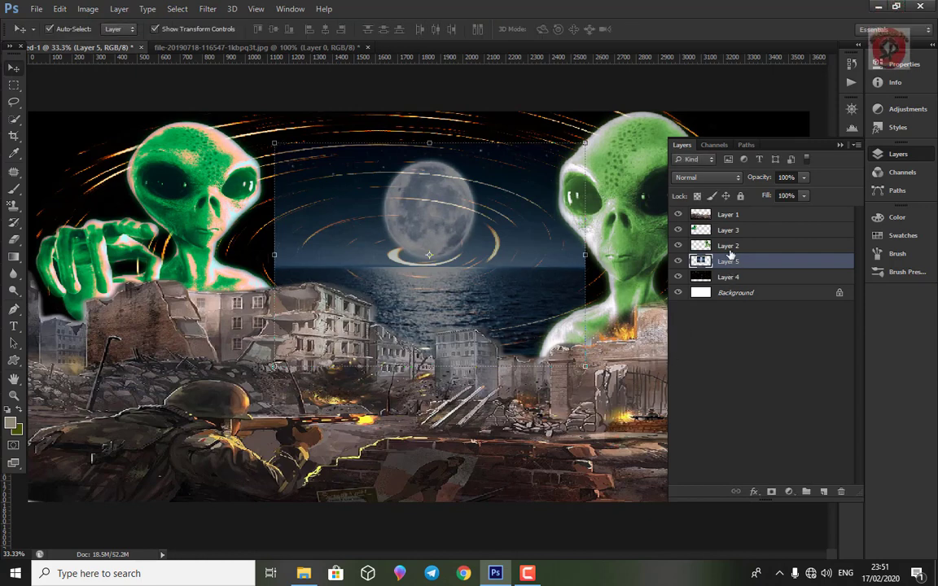
# Try adjusting the moon layer's Fill, leaving it at full fill
pyautogui.click(803, 196)
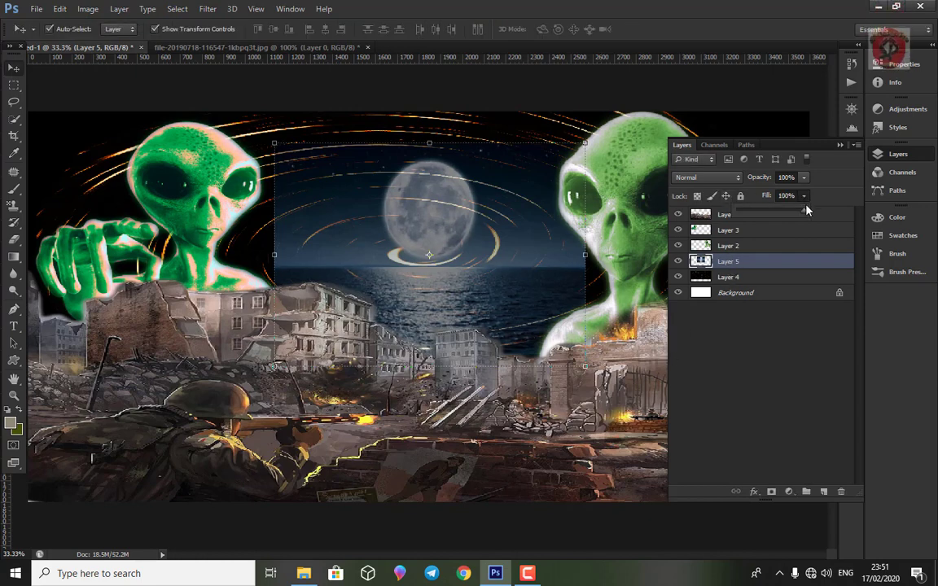
pyautogui.moveTo(806, 210); pyautogui.dragTo(797, 214)
pyautogui.click(796, 236)
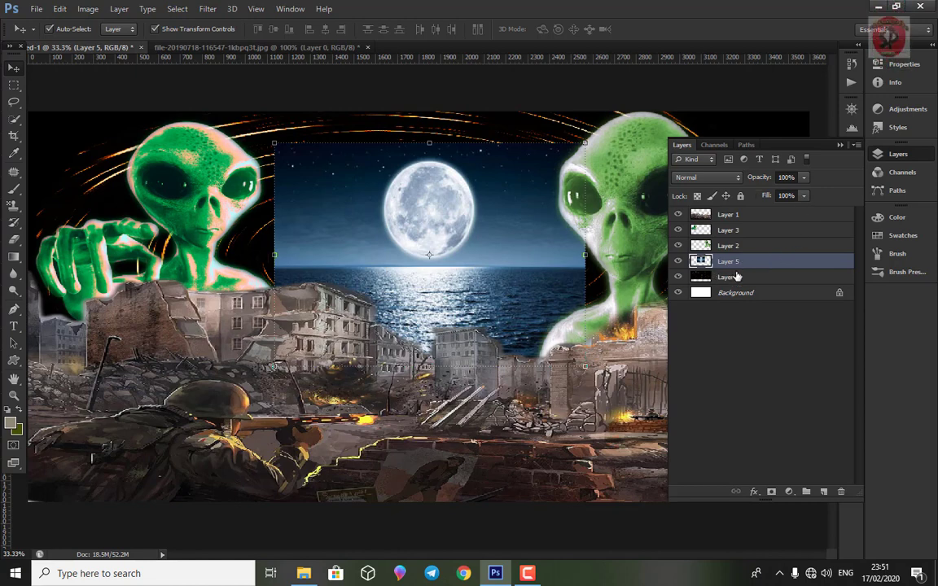
# Move Layer 5 below the swirl Layer 4 and set Layer 4's blend mode to Screen
pyautogui.moveTo(743, 269); pyautogui.dragTo(739, 282)
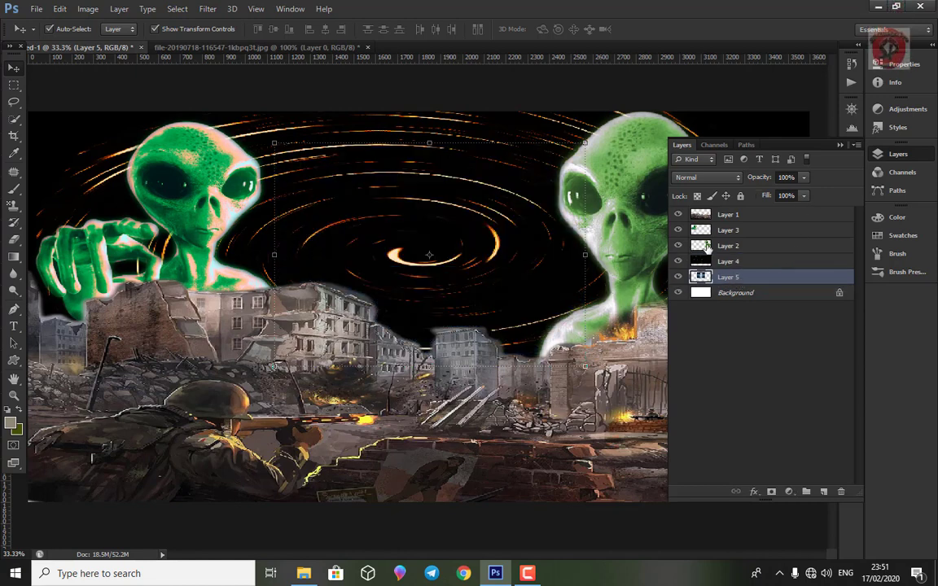
pyautogui.click(728, 261)
pyautogui.click(707, 177)
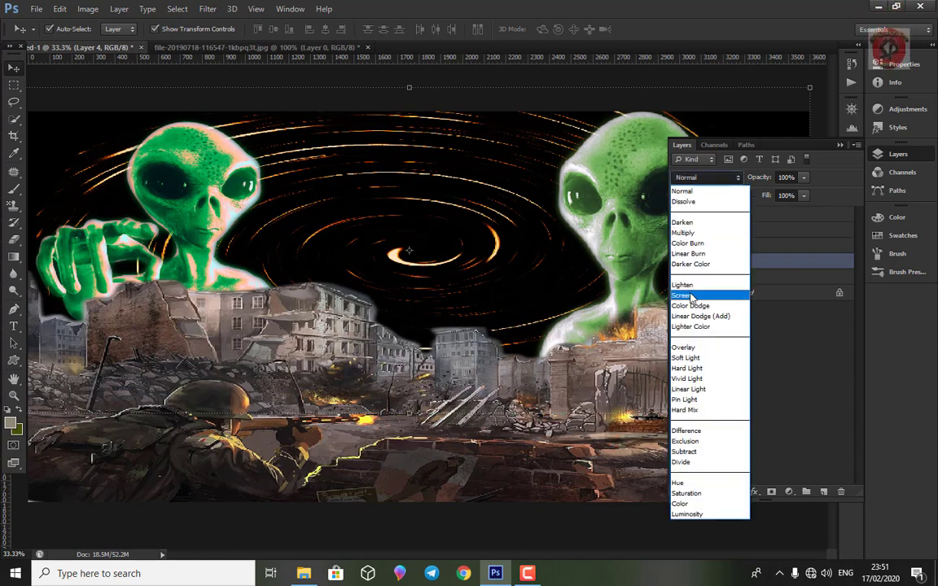
pyautogui.click(690, 296)
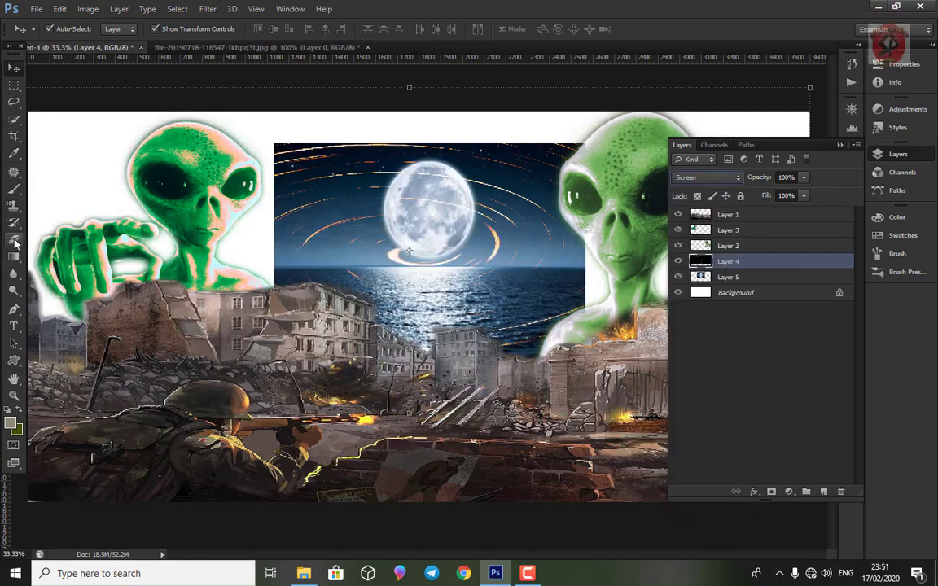
# Return the swirl layer (Layer 4) to Normal blending and erase it over the moon
pyautogui.click(14, 239)
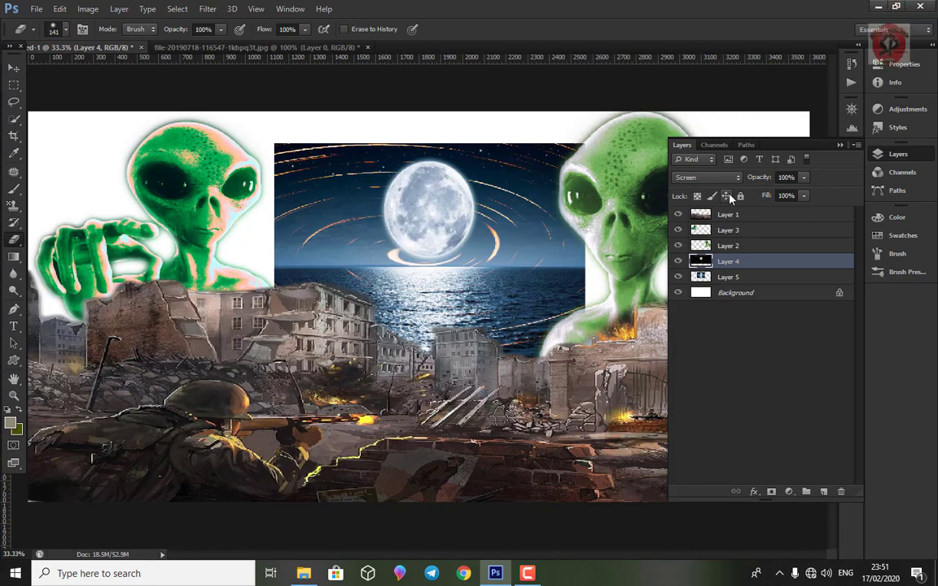
pyautogui.click(705, 177)
pyautogui.click(688, 183)
pyautogui.moveTo(455, 273); pyautogui.dragTo(420, 206)
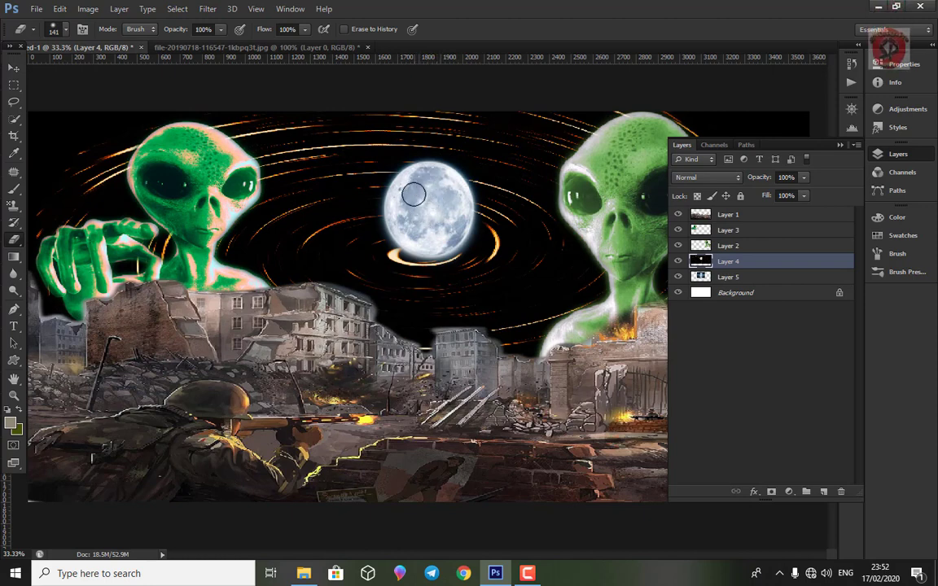
# Nudge the moon (Layer 5) down-right and erase more swirl around its left edge
pyautogui.click(728, 277)
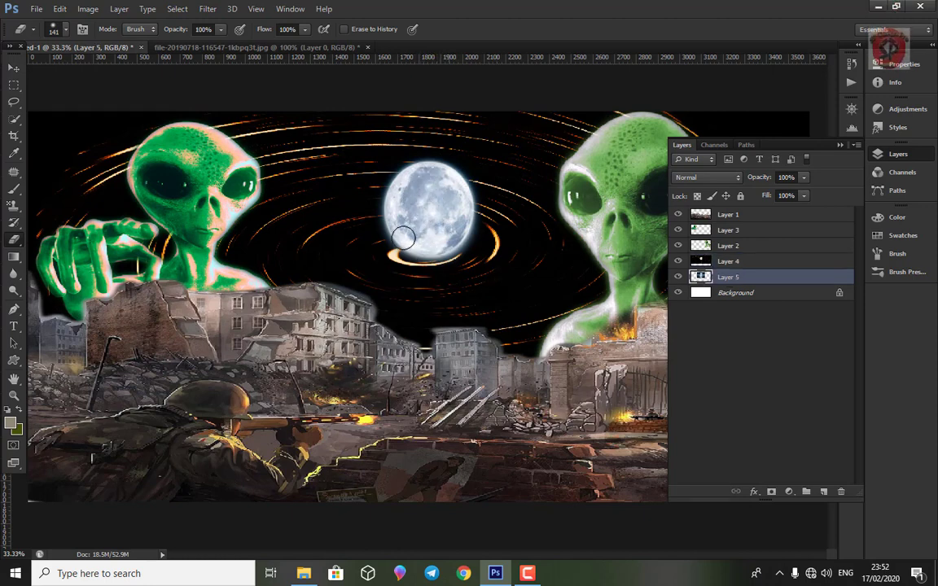
pyautogui.click(13, 68)
pyautogui.moveTo(422, 219)
pyautogui.mouseDown()
pyautogui.moveTo(427, 231)
pyautogui.moveTo(429, 223)
pyautogui.mouseUp()
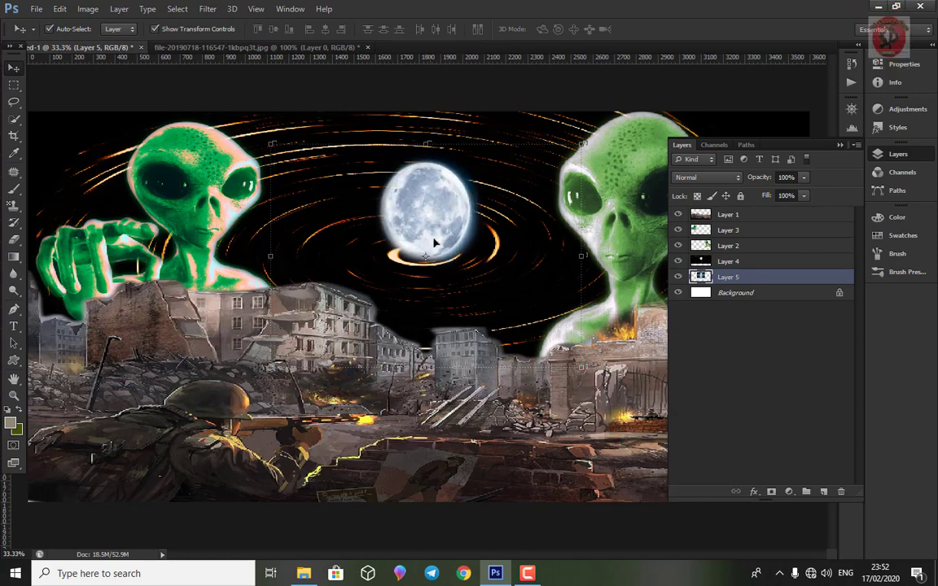
pyautogui.click(385, 229)
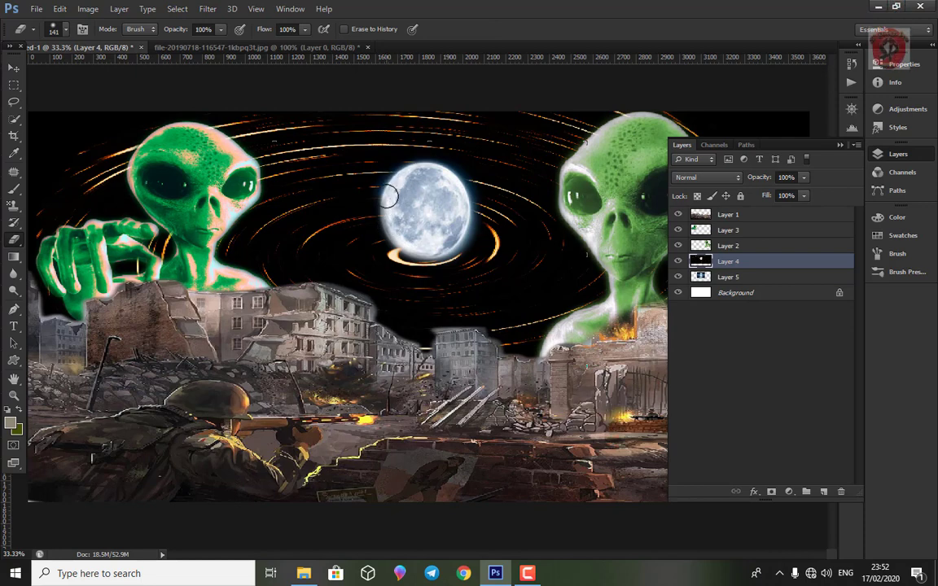
pyautogui.moveTo(424, 252)
pyautogui.mouseDown()
pyautogui.moveTo(398, 241)
pyautogui.moveTo(388, 195)
pyautogui.mouseUp()
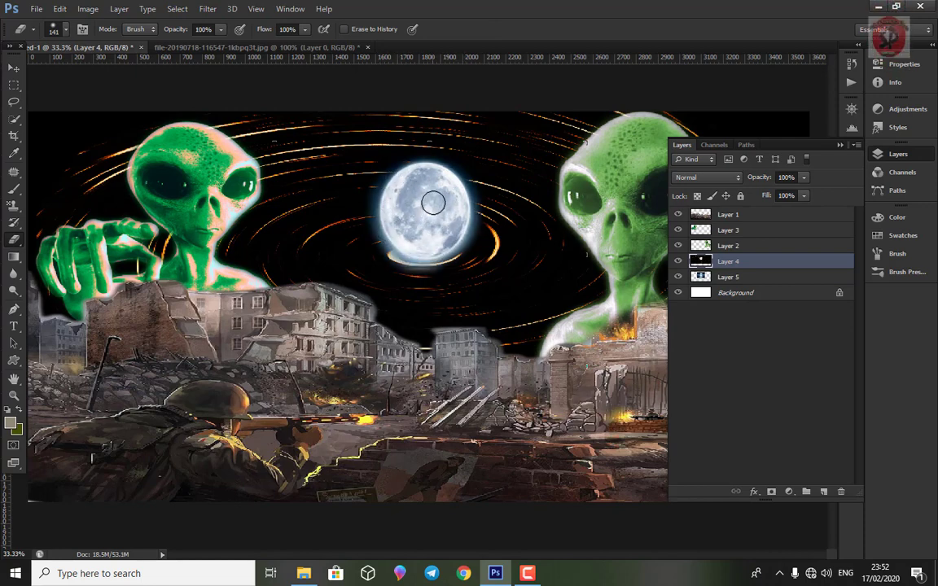
# Enlarge the moon with Free Transform, stretching it right, left and downward
pyautogui.click(727, 276)
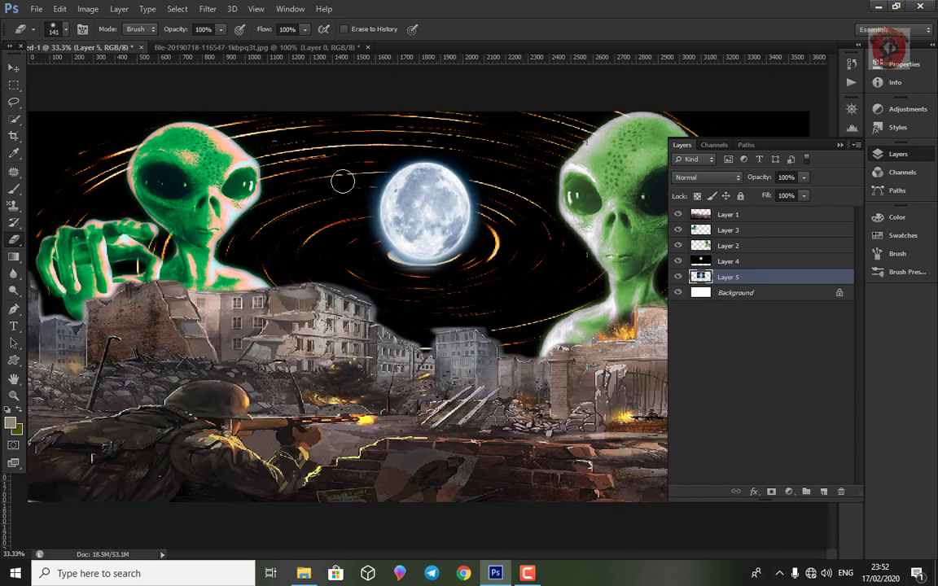
pyautogui.click(13, 68)
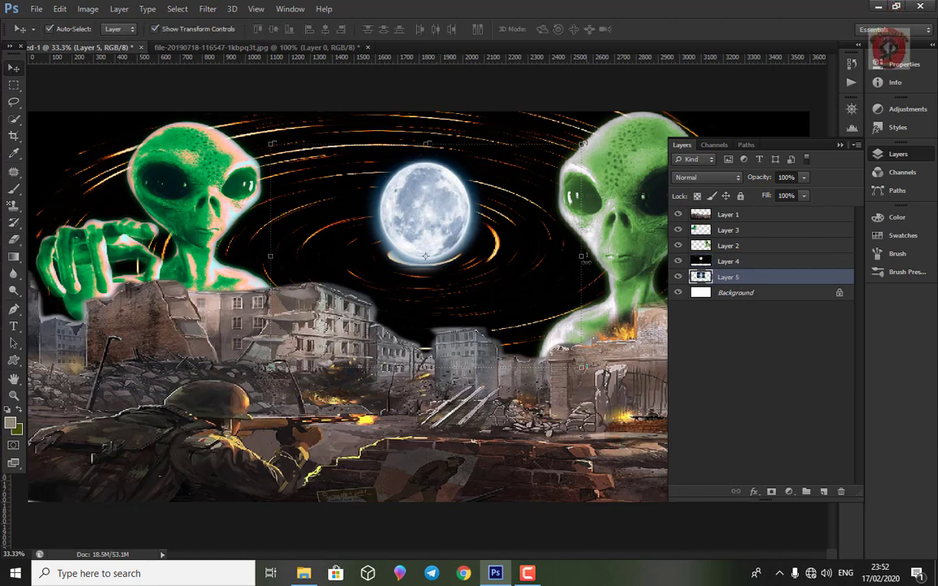
pyautogui.hotkey('ctrl', 't')
pyautogui.moveTo(582, 257); pyautogui.dragTo(589, 257)
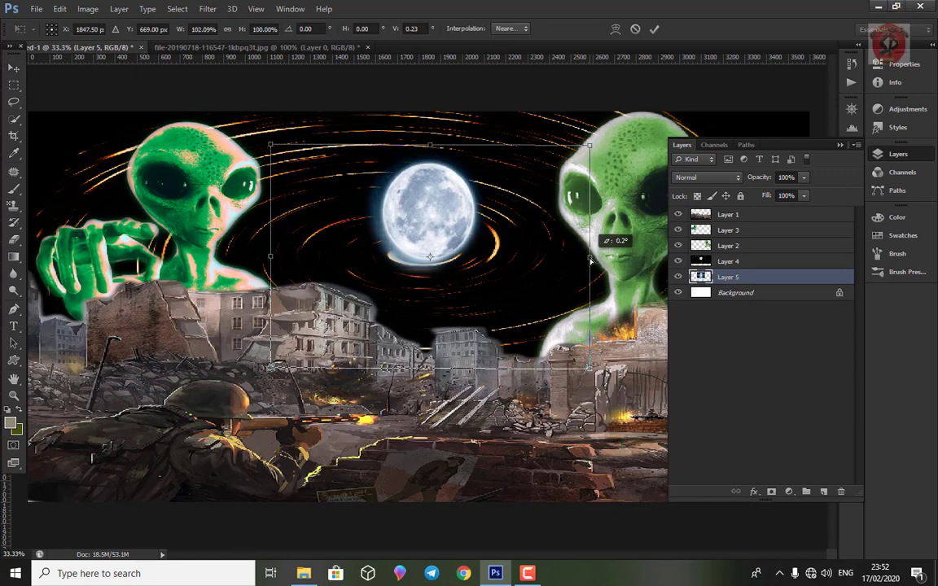
pyautogui.moveTo(269, 259); pyautogui.dragTo(258, 259)
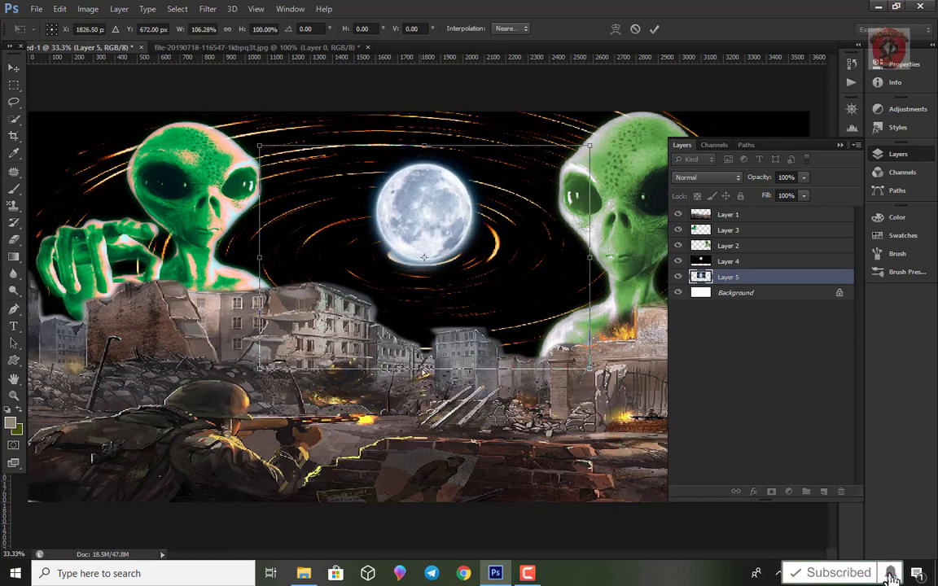
pyautogui.moveTo(424, 368); pyautogui.dragTo(424, 376)
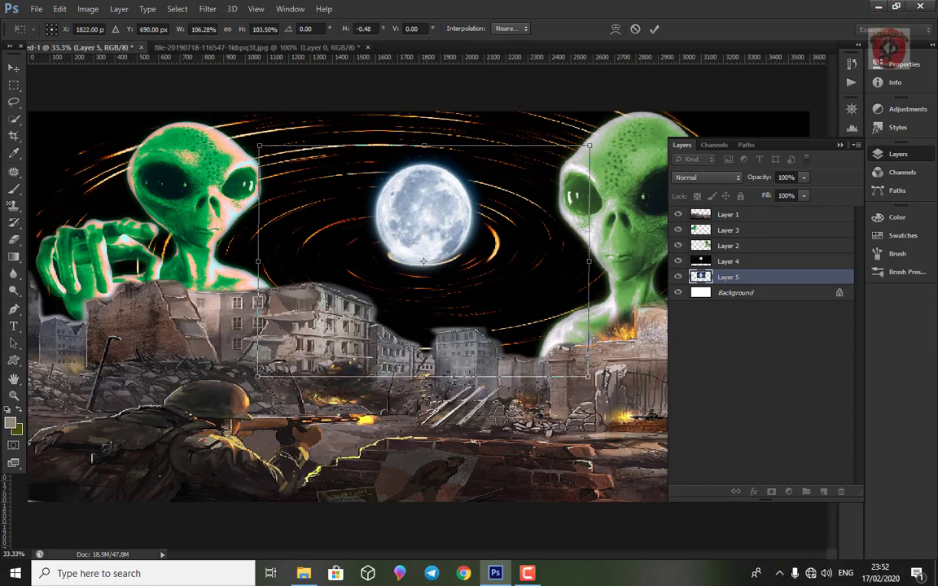
pyautogui.press('Return')
# Collapse the Layers panel and clear the layer selection
pyautogui.press('F7')
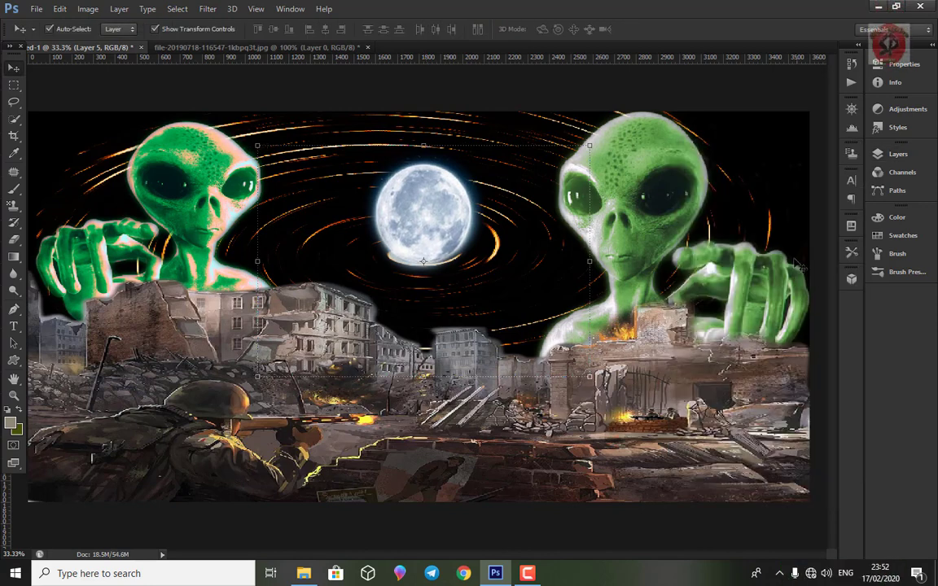
pyautogui.click(730, 94)
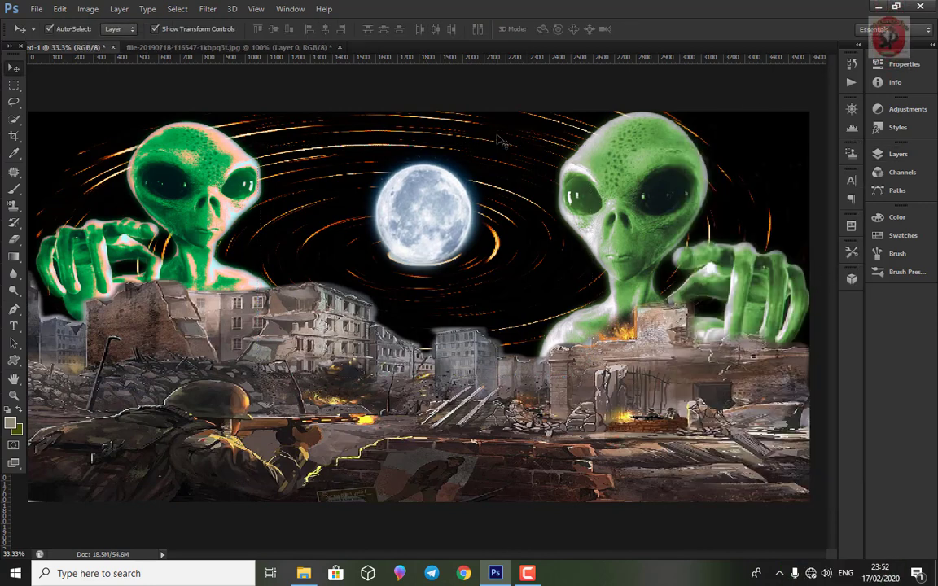
pyautogui.click(35, 10)
# Open the Fire Lights (20) image from the Fire Lights folder
pyautogui.click(43, 35)
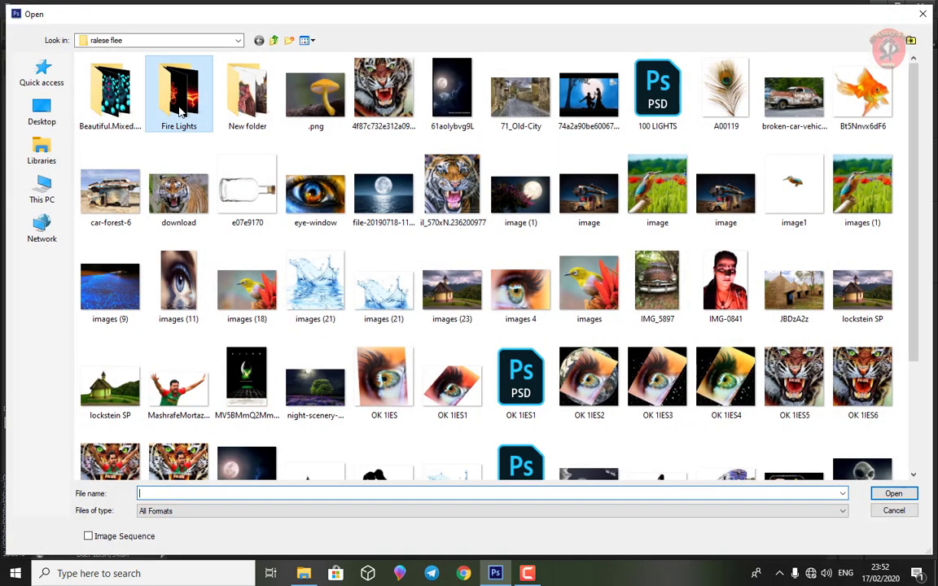
pyautogui.doubleClick(181, 111)
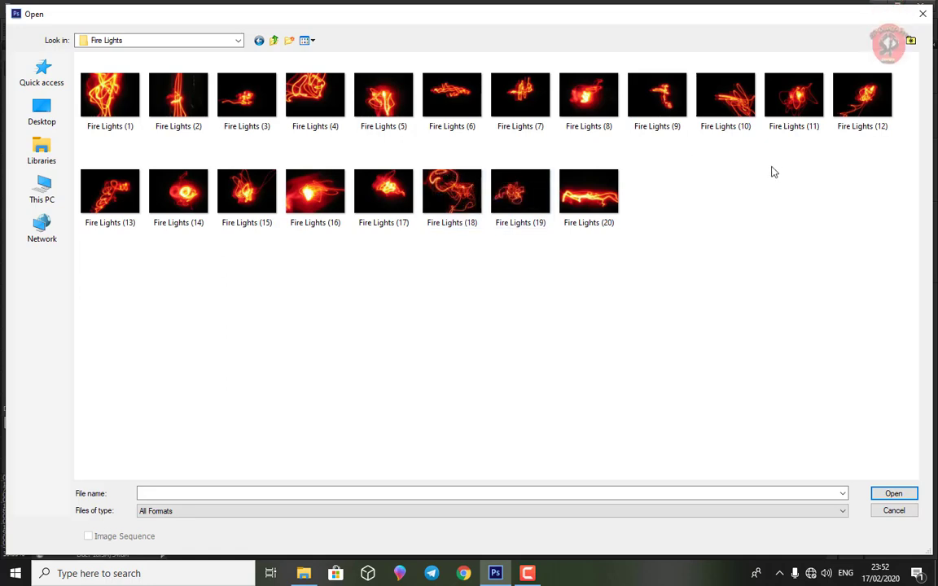
pyautogui.click(588, 191)
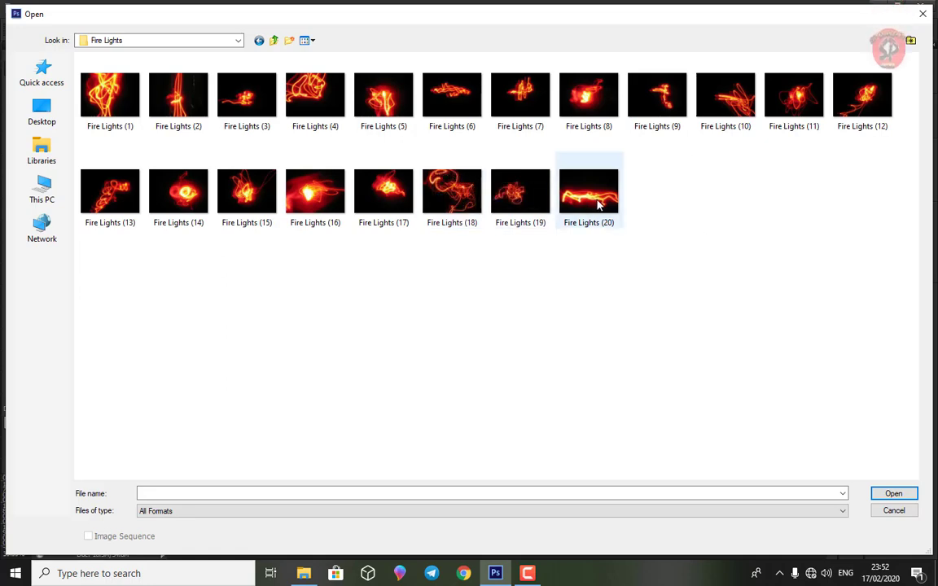
pyautogui.click(893, 493)
# Unlock its Background into Layer 0 and drag it into the alien composite
pyautogui.click(898, 154)
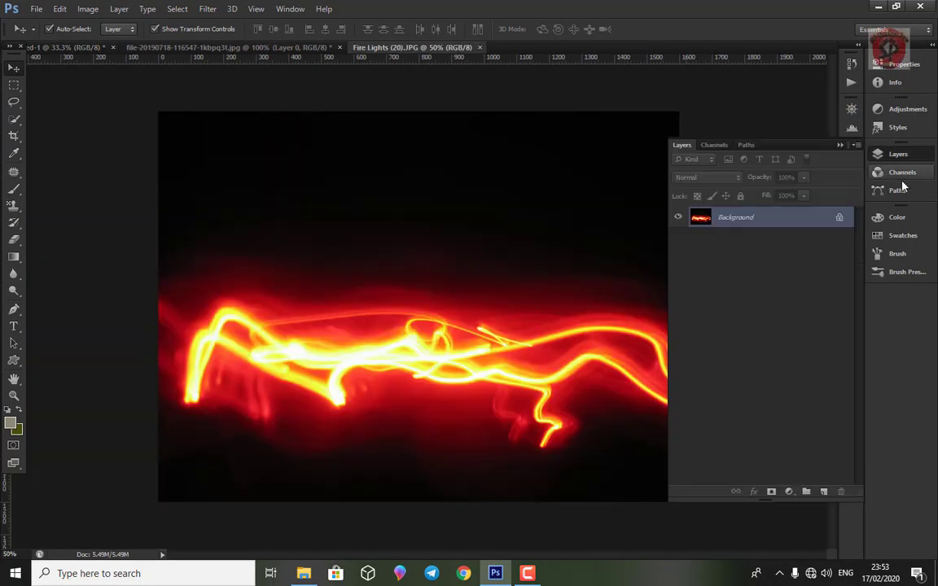
pyautogui.doubleClick(735, 218)
pyautogui.press('Return')
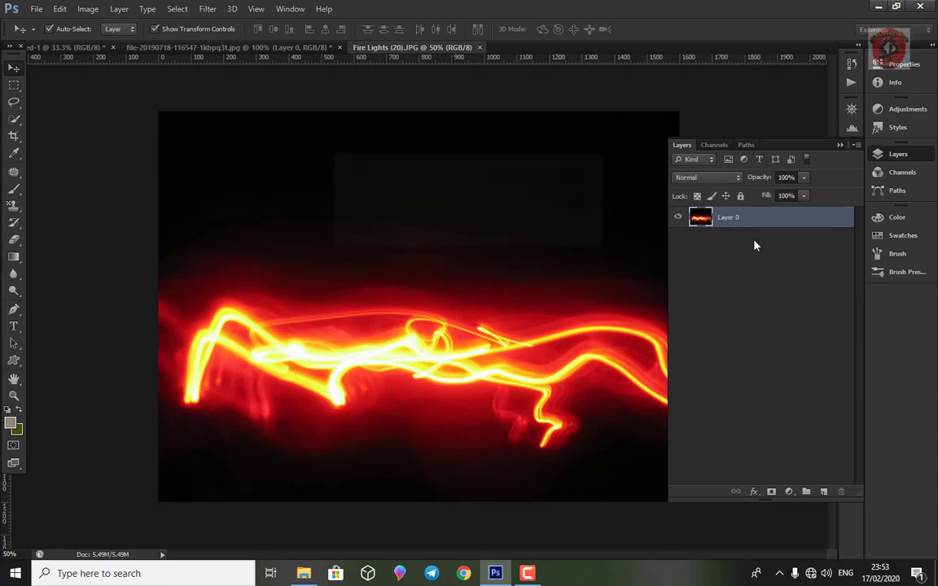
pyautogui.click(840, 145)
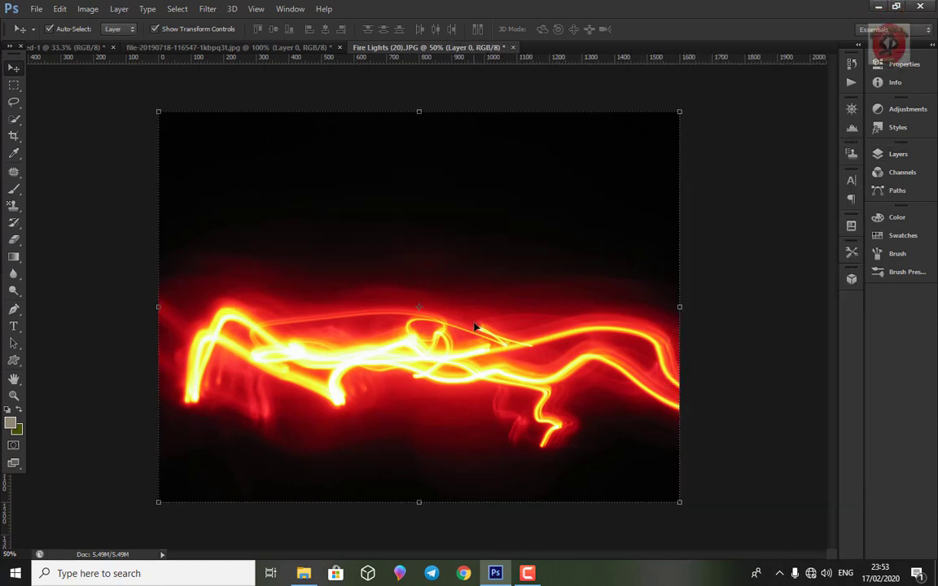
pyautogui.moveTo(444, 290)
pyautogui.mouseDown()
pyautogui.moveTo(82, 49)
pyautogui.moveTo(655, 342)
pyautogui.mouseUp()
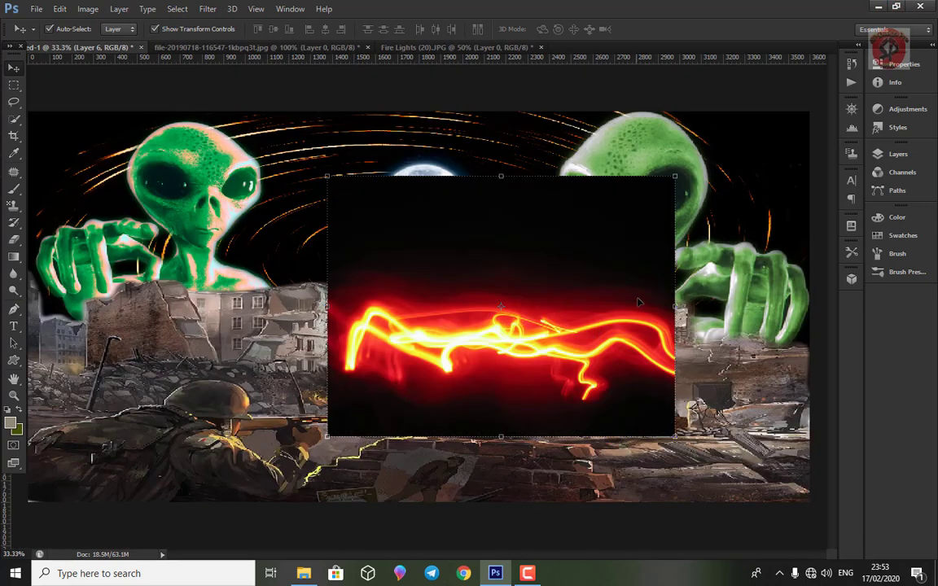
# Squash, rotate and taper the fire streak into a thin diagonal beam from rifle to alien's hand
pyautogui.moveTo(327, 175); pyautogui.dragTo(327, 364)
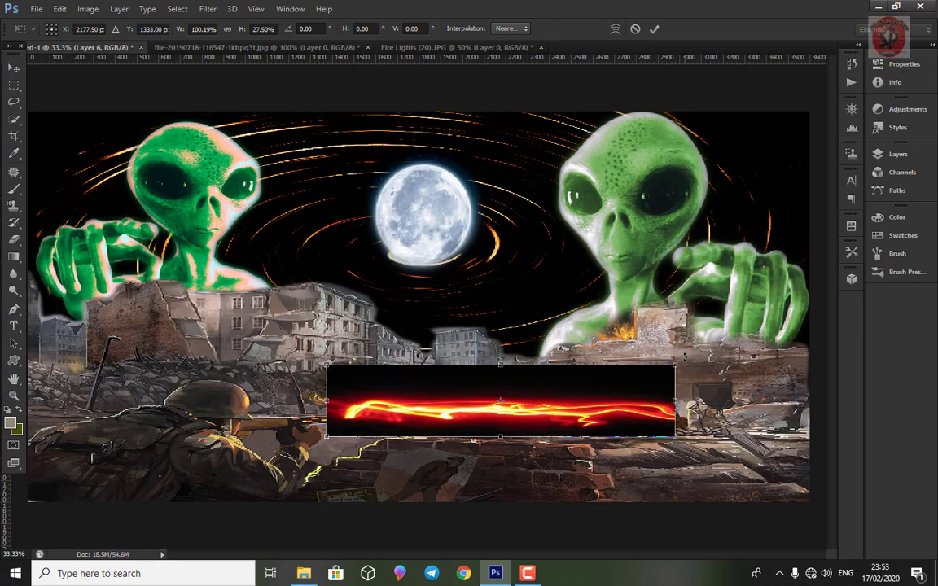
pyautogui.moveTo(618, 319); pyautogui.dragTo(634, 295)
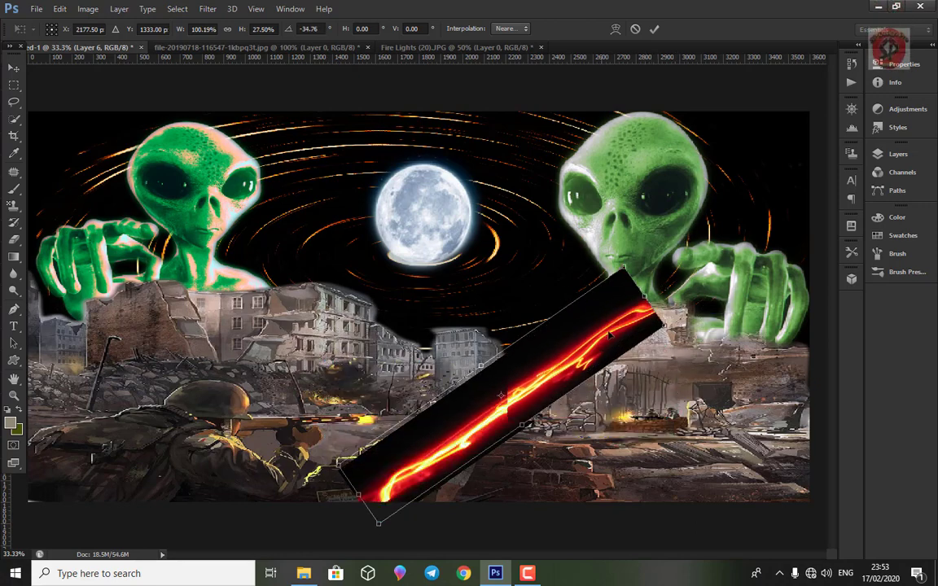
pyautogui.moveTo(598, 367); pyautogui.dragTo(628, 295)
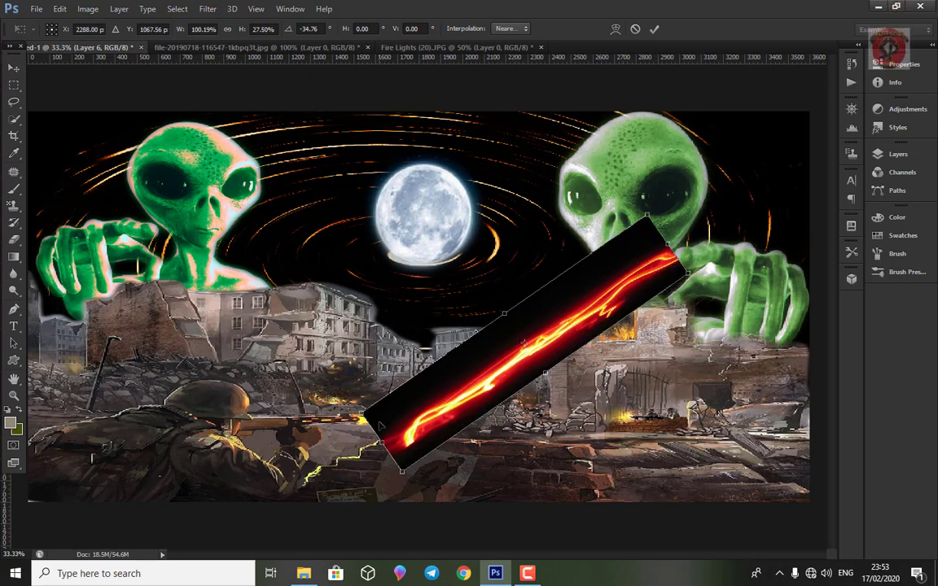
pyautogui.moveTo(504, 314); pyautogui.dragTo(525, 349)
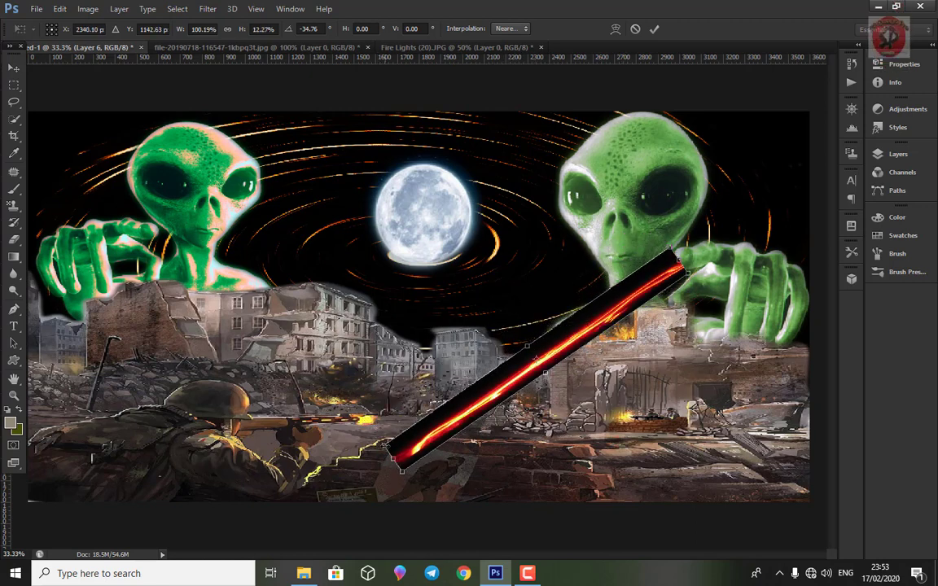
pyautogui.moveTo(346, 403); pyautogui.dragTo(346, 356)
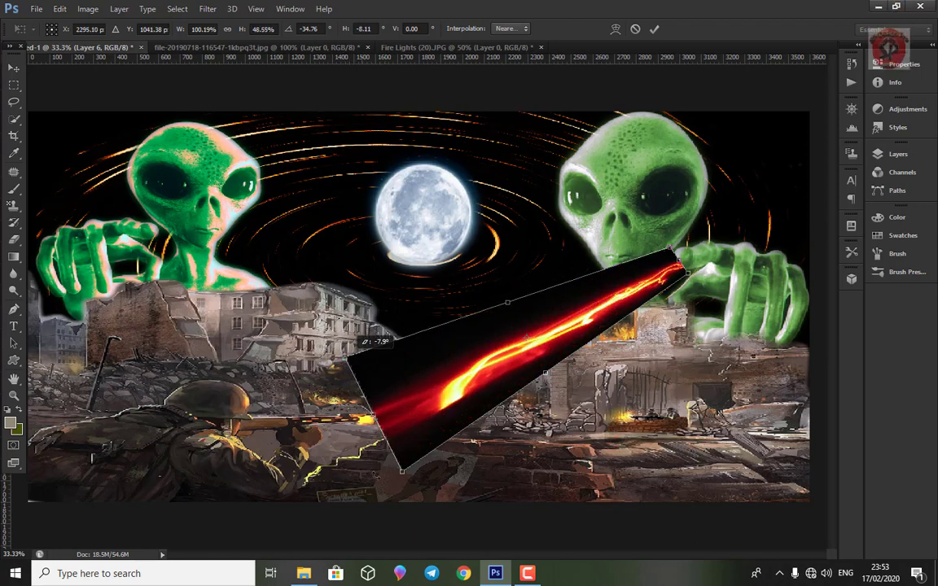
pyautogui.moveTo(403, 474); pyautogui.dragTo(332, 421)
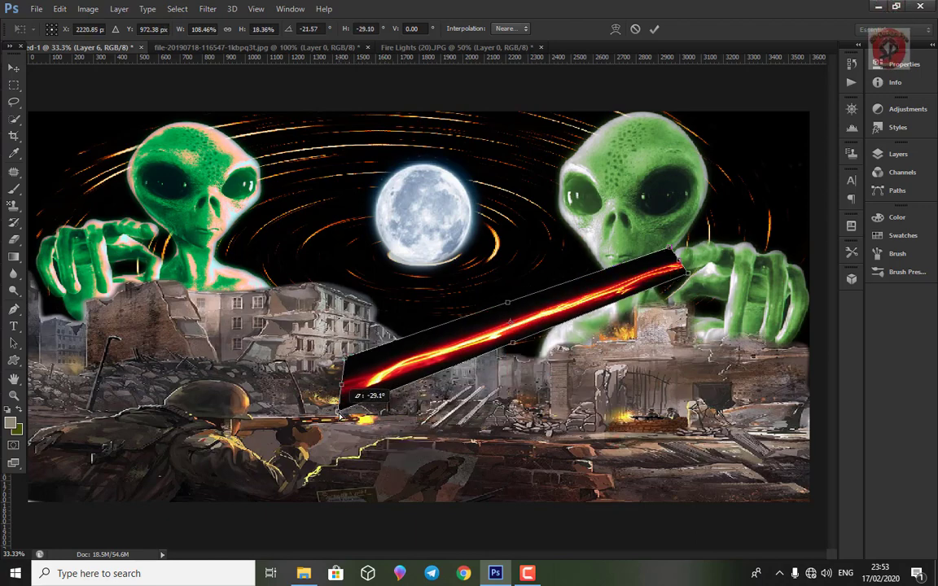
pyautogui.moveTo(348, 361); pyautogui.dragTo(343, 371)
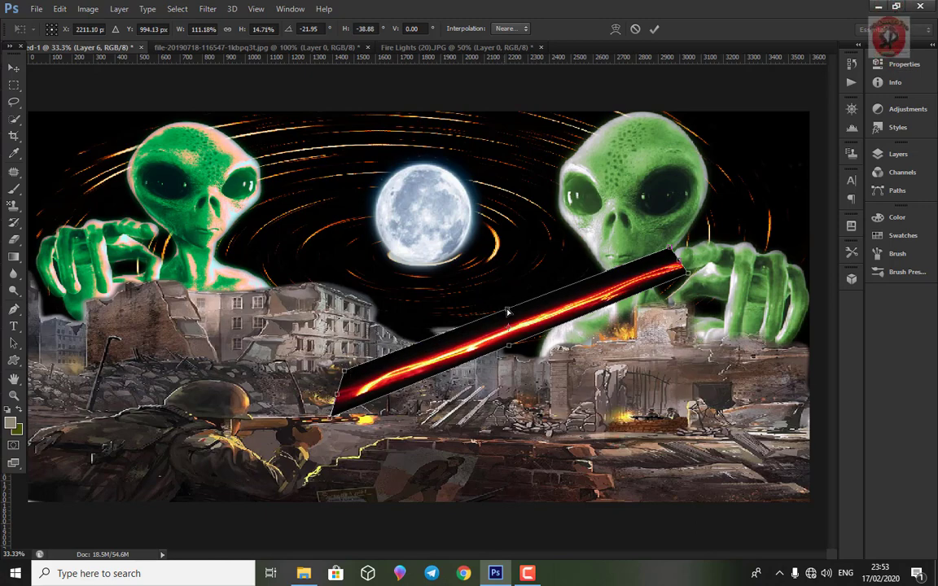
pyautogui.moveTo(504, 309); pyautogui.dragTo(557, 319)
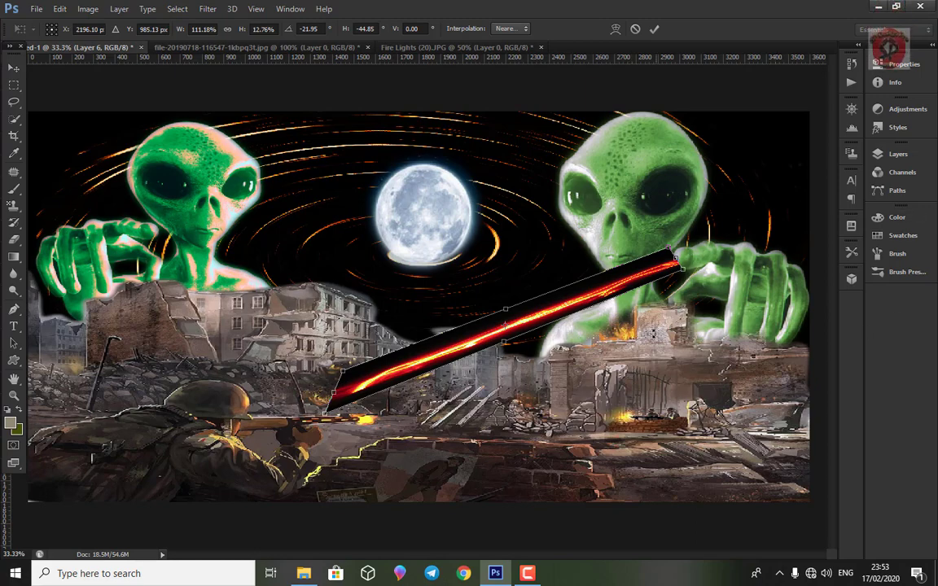
pyautogui.press('Return')
pyautogui.click(896, 154)
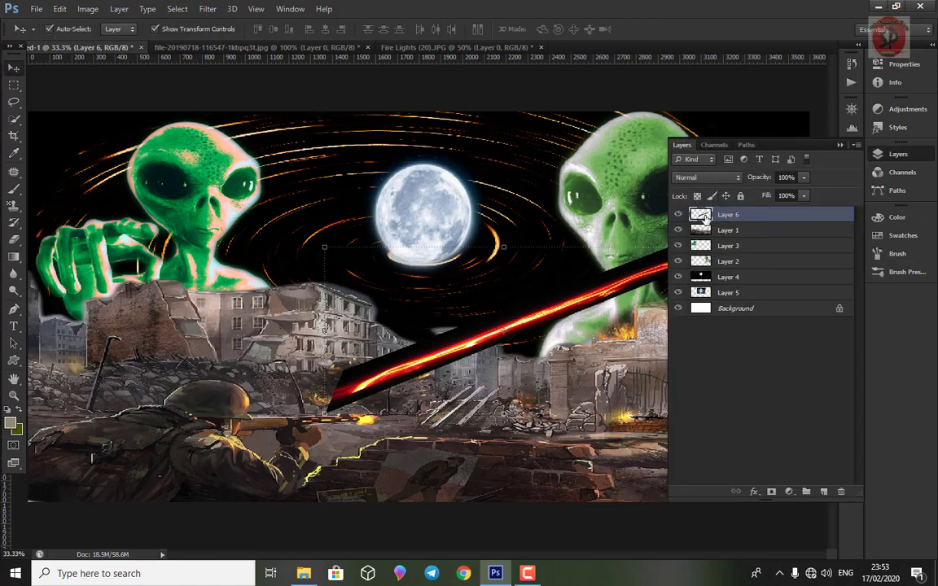
# Set the beam layer (Layer 6) to Screen blending
pyautogui.click(707, 177)
pyautogui.click(703, 304)
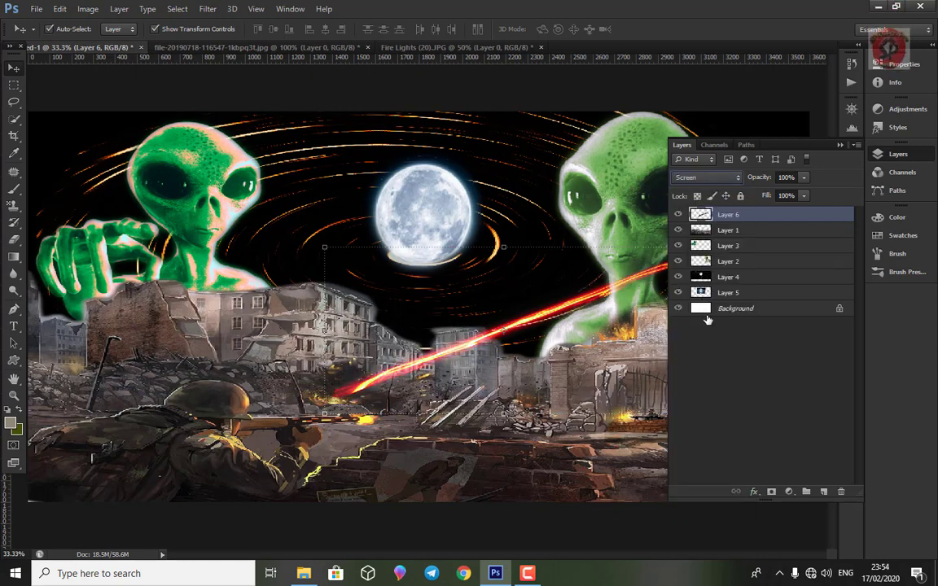
pyautogui.click(758, 131)
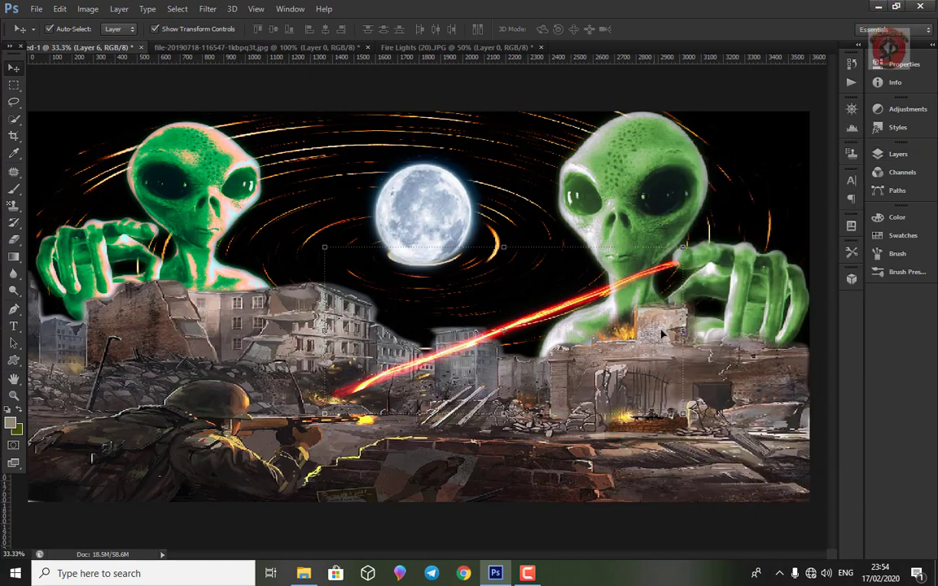
# Rotate and nudge the beam slightly so it meets the right alien's fingertip
pyautogui.moveTo(685, 246); pyautogui.dragTo(685, 244)
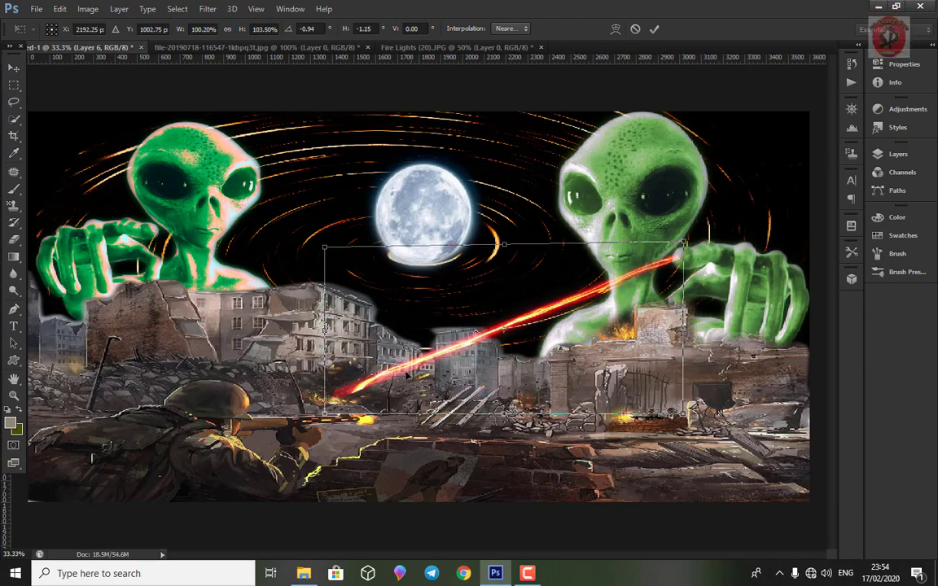
pyautogui.moveTo(347, 395); pyautogui.dragTo(348, 395)
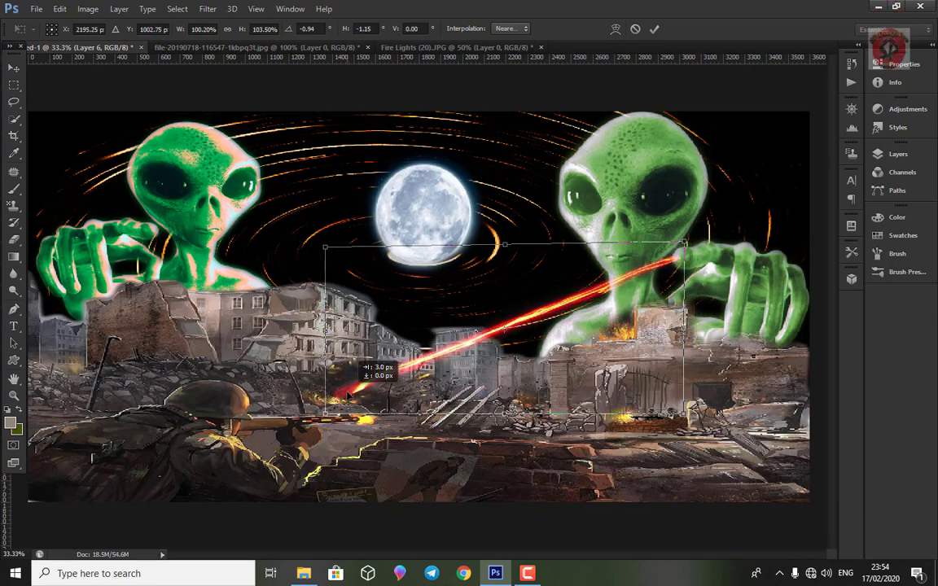
pyautogui.press('Return')
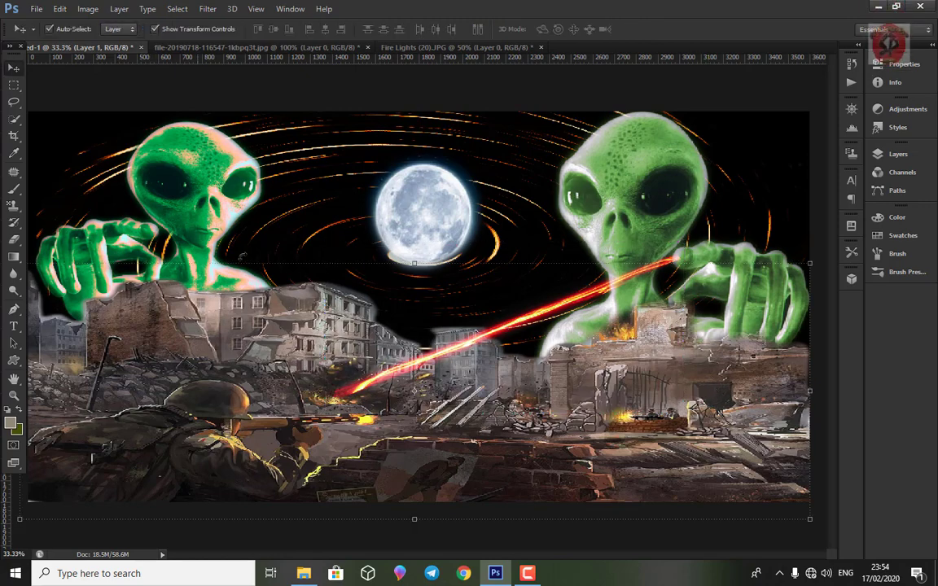
# Duplicate the laser beam layer and move the copy up across the moon
pyautogui.click(897, 155)
pyautogui.rightClick(761, 217)
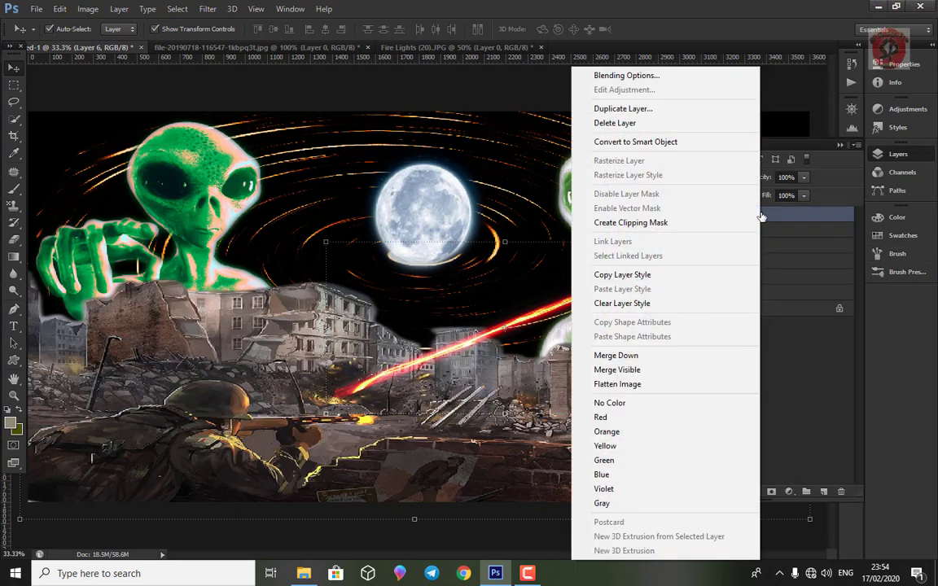
pyautogui.press('Escape')
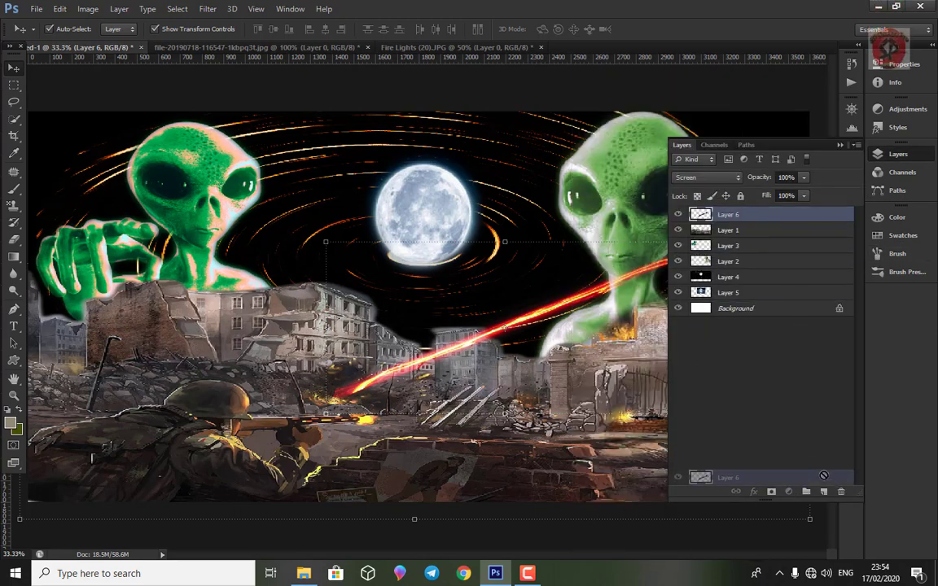
pyautogui.hotkey('ctrl', 'j')
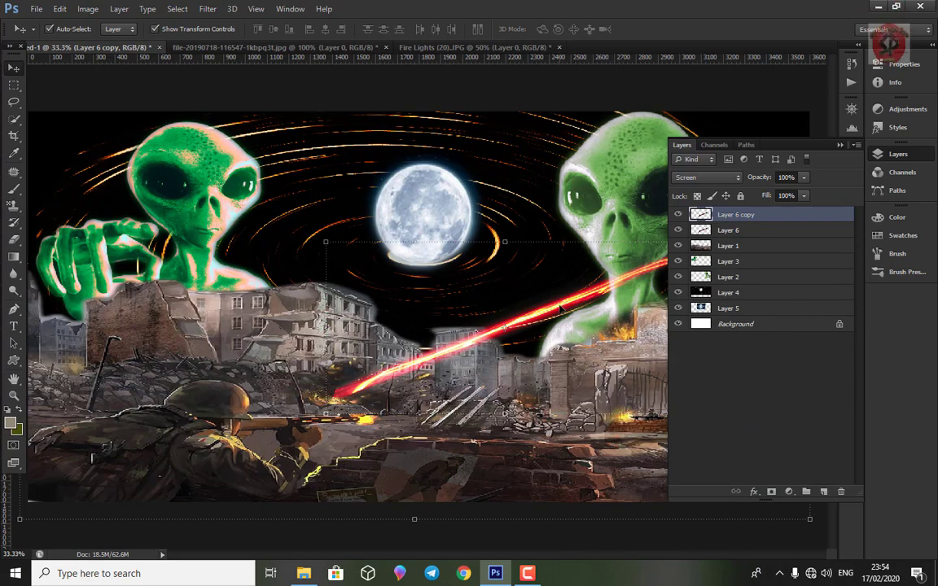
pyautogui.moveTo(581, 320); pyautogui.dragTo(435, 257)
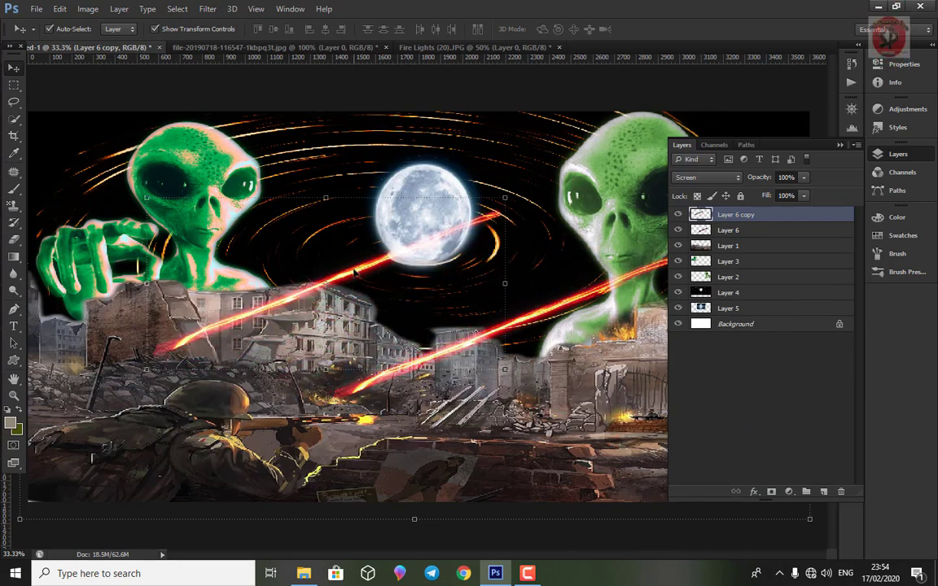
# Rotate the copied beam 90° clockwise, then tilt and stretch it into an X crossing
pyautogui.hotkey('ctrl', 't')
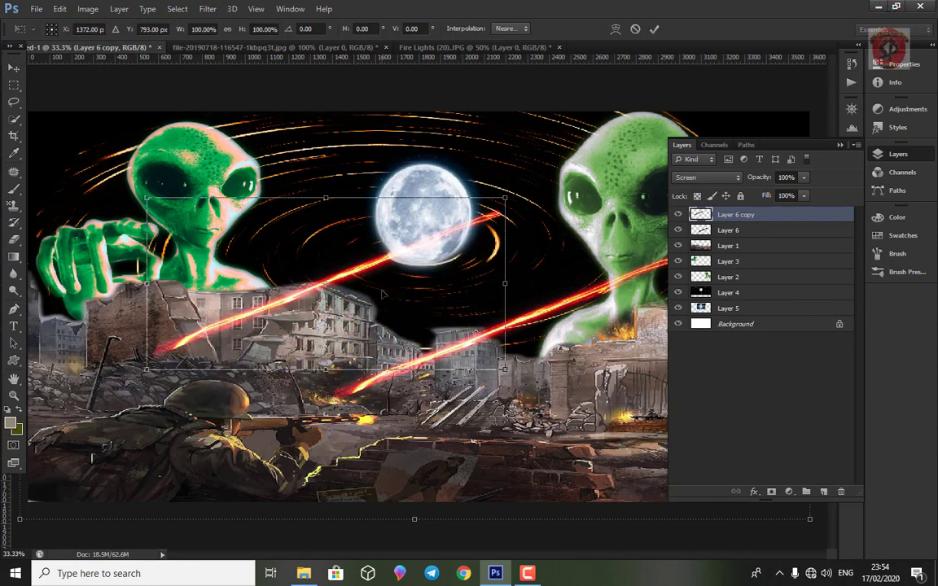
pyautogui.rightClick(381, 293)
pyautogui.click(423, 450)
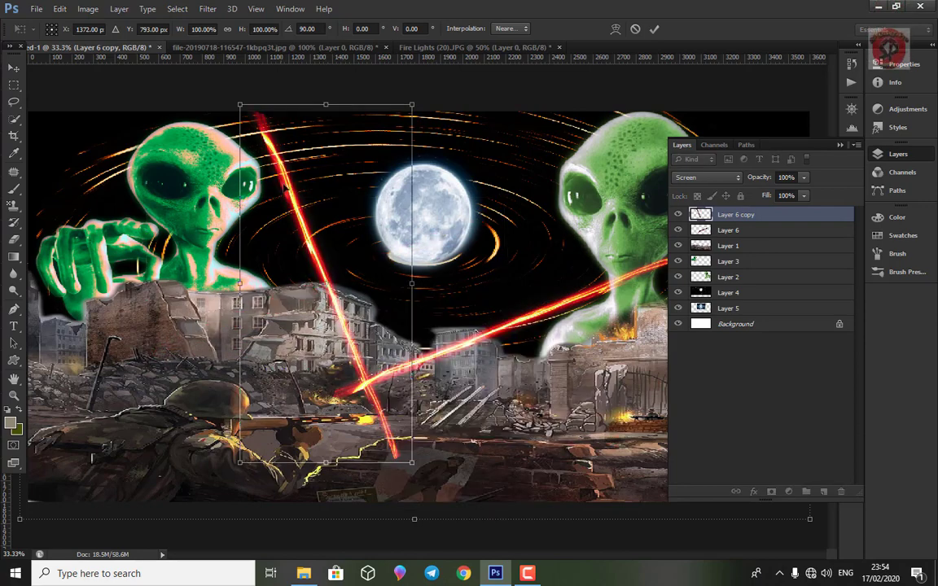
pyautogui.moveTo(210, 85)
pyautogui.mouseDown()
pyautogui.moveTo(109, 206)
pyautogui.moveTo(104, 230)
pyautogui.mouseUp()
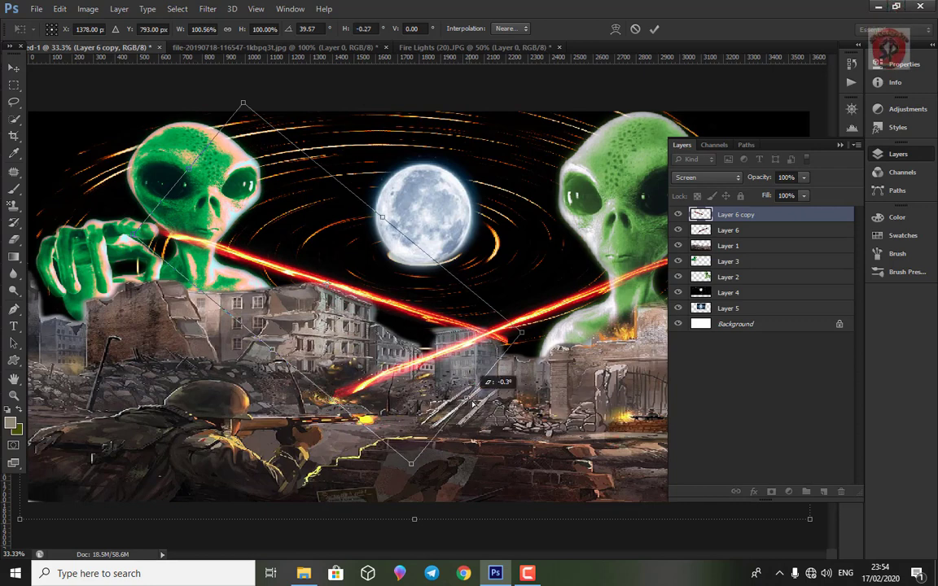
pyautogui.moveTo(462, 399); pyautogui.dragTo(576, 470)
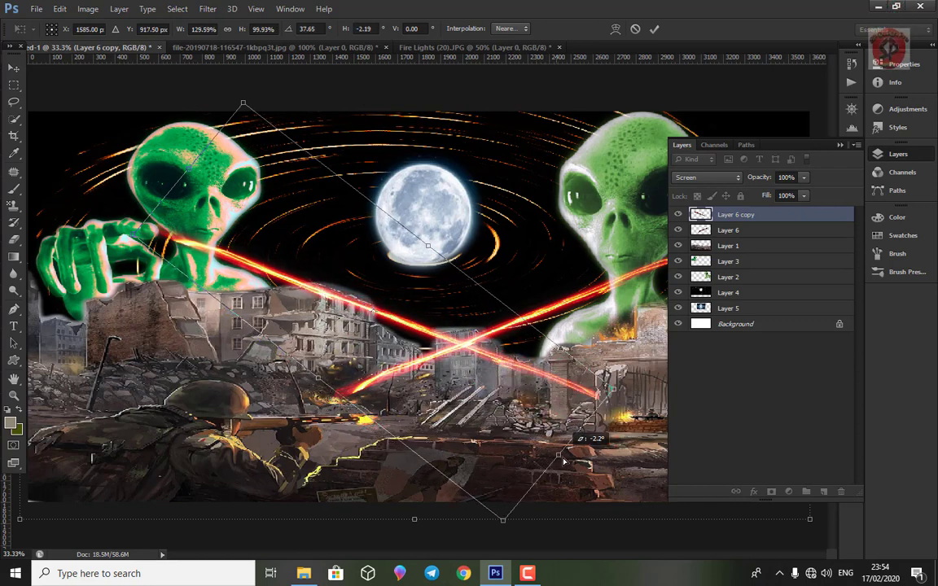
pyautogui.moveTo(581, 476); pyautogui.dragTo(590, 481)
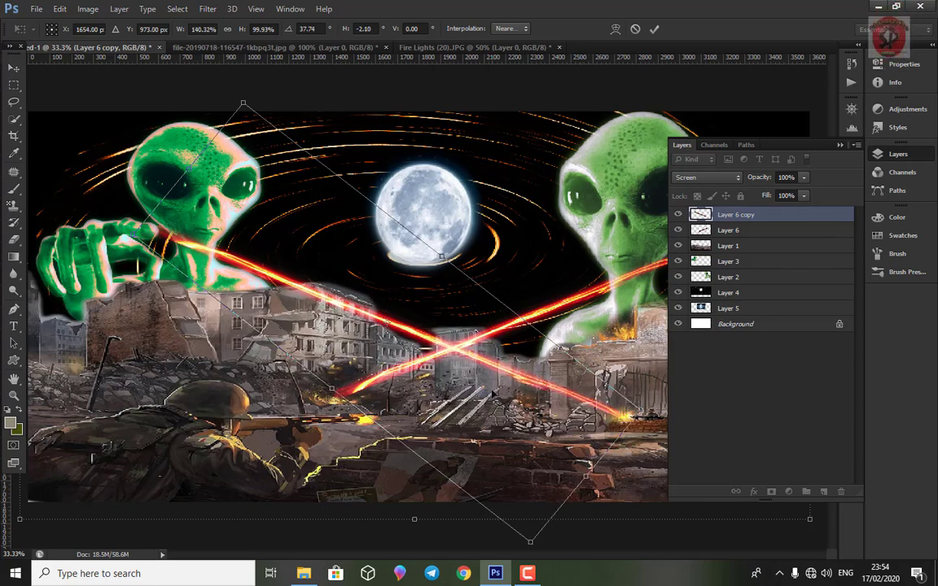
pyautogui.press('Return')
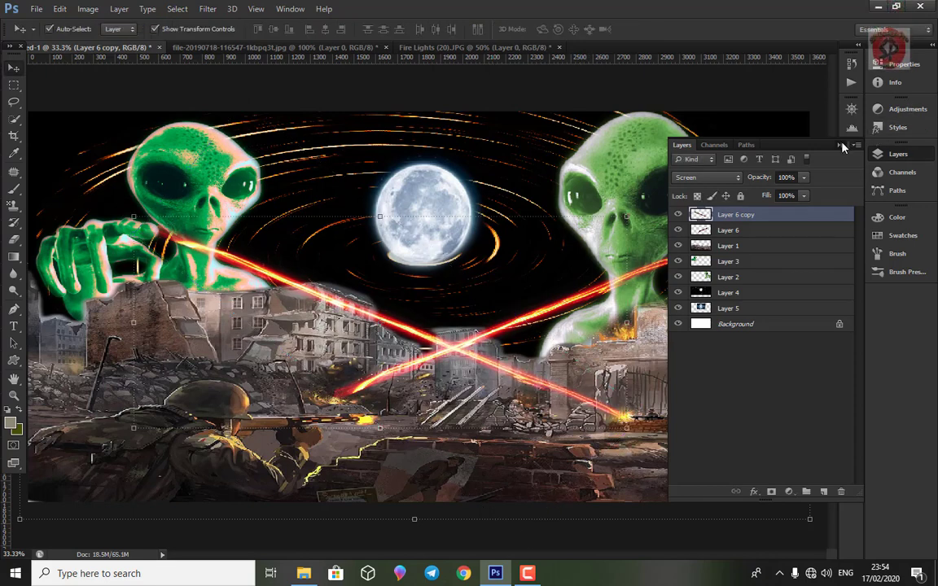
# Make Layer 4 active and close the Fire Lights and moon images without saving
pyautogui.click(840, 145)
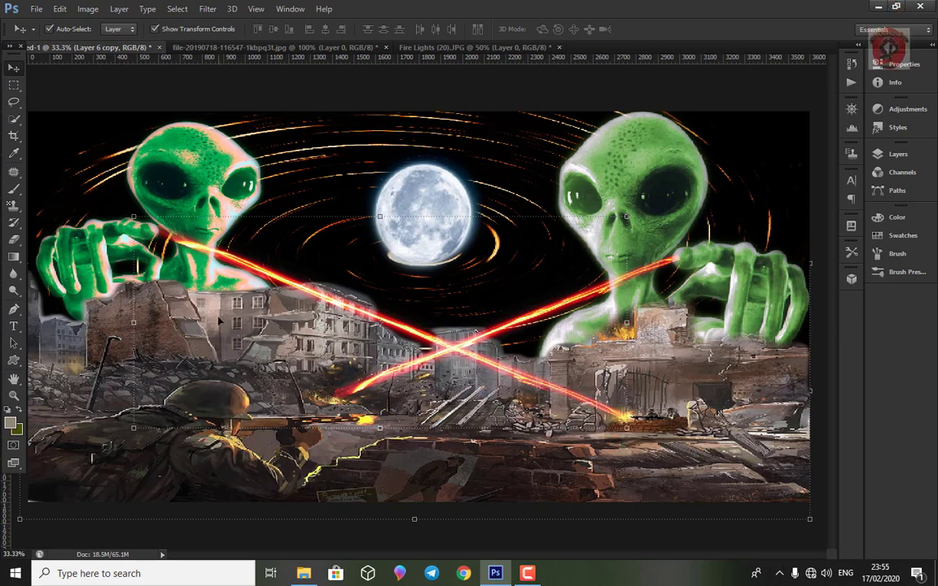
pyautogui.click(79, 147)
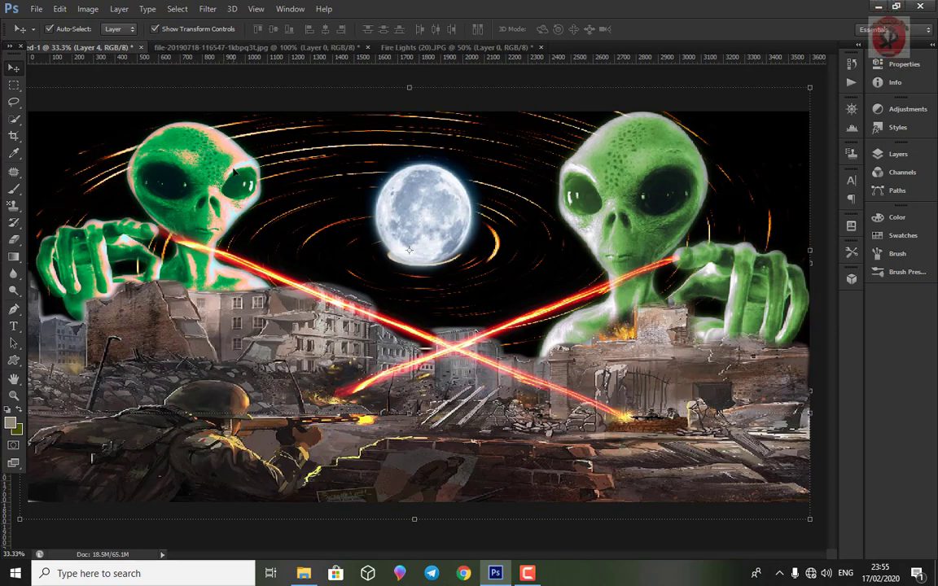
pyautogui.click(539, 47)
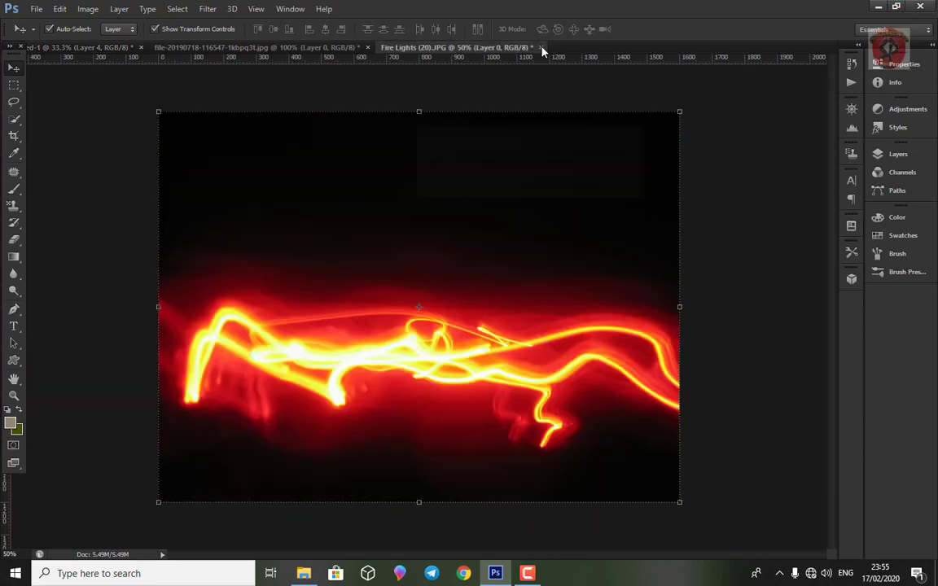
pyautogui.click(531, 187)
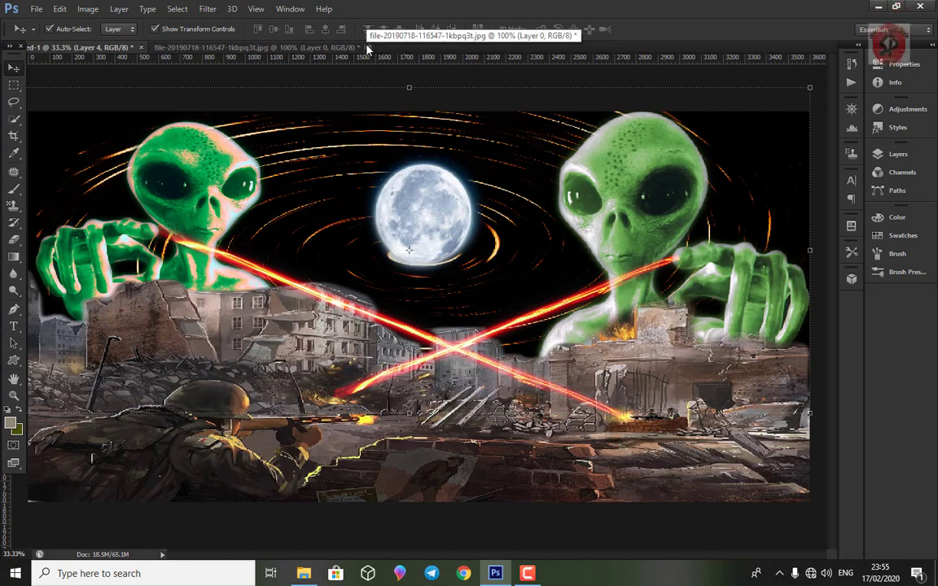
pyautogui.click(360, 47)
pyautogui.click(534, 186)
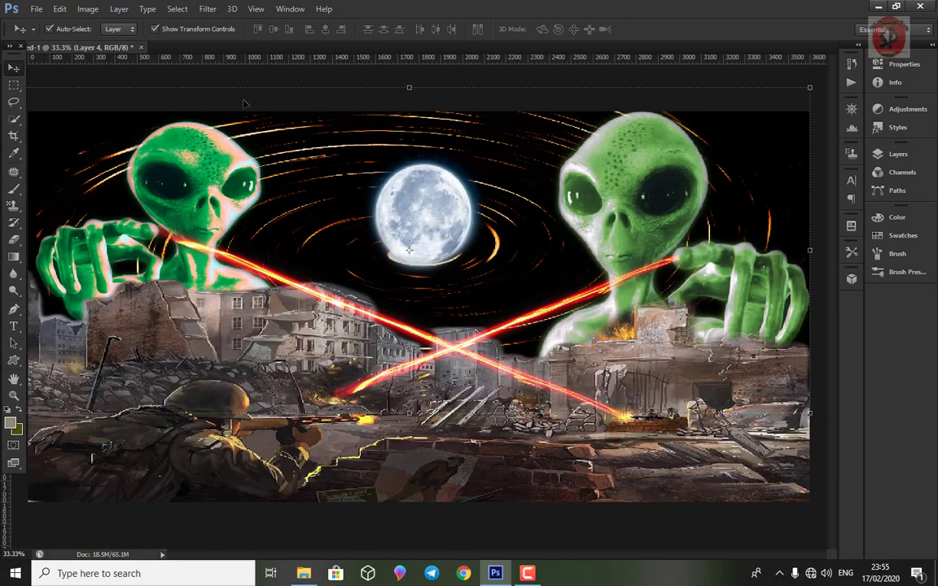
# Open sparkle light overlay (28) from the sparkle light overlay effects folder
pyautogui.click(36, 9)
pyautogui.click(331, 202)
pyautogui.hotkey('ctrl', 'o')
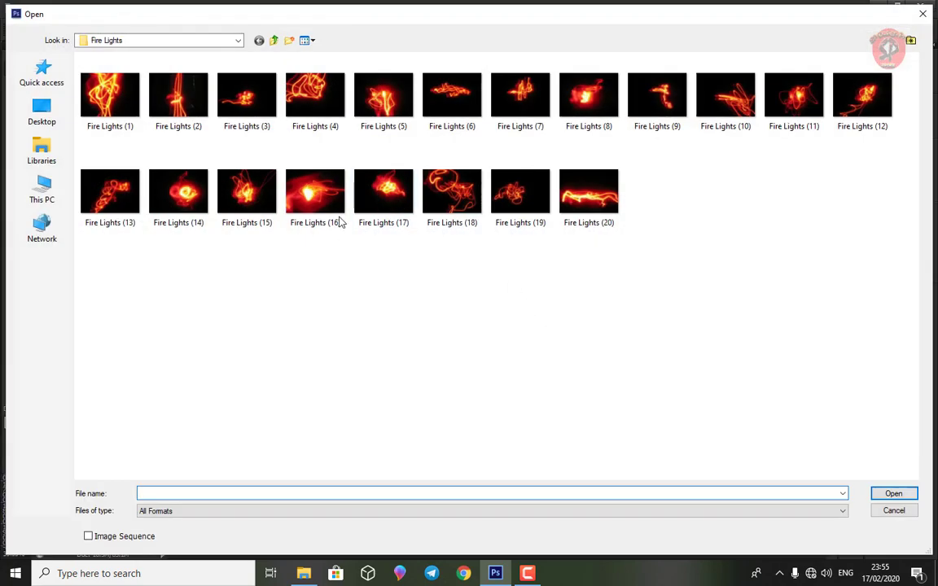
pyautogui.click(263, 41)
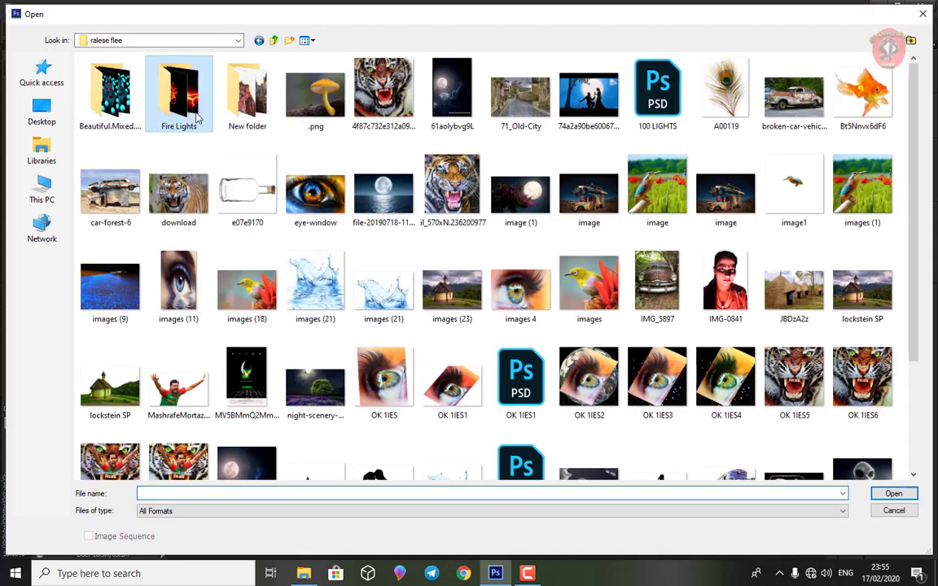
pyautogui.doubleClick(257, 116)
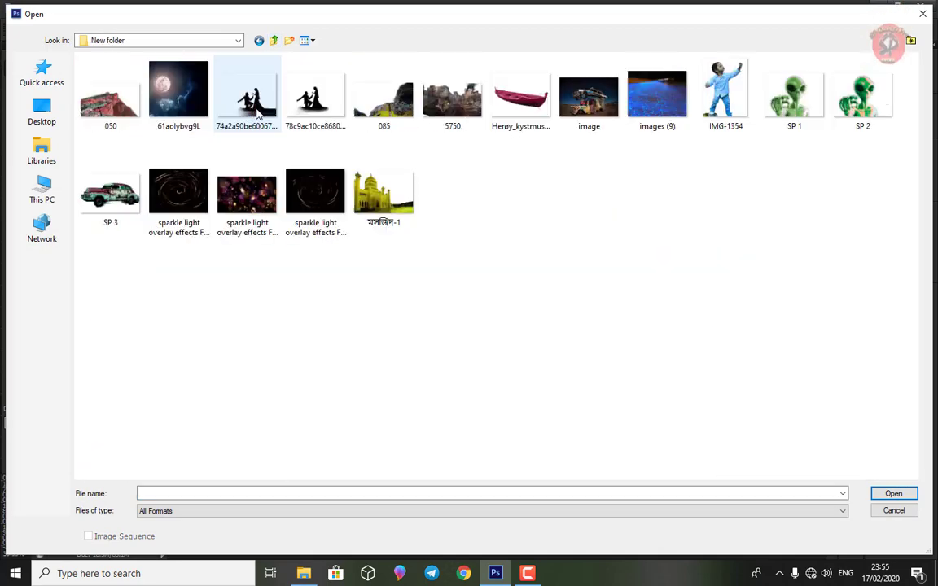
pyautogui.click(275, 43)
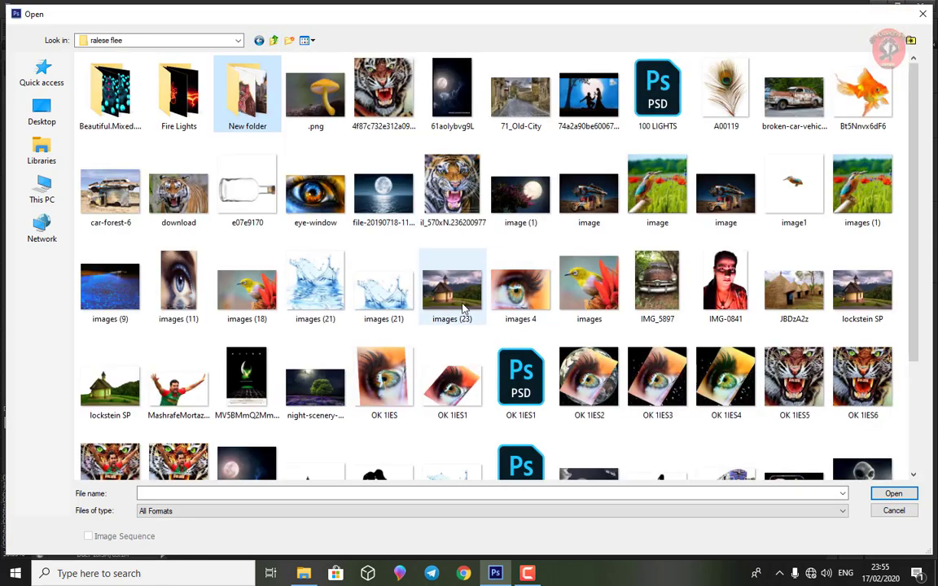
pyautogui.click(275, 42)
pyautogui.doubleClick(247, 104)
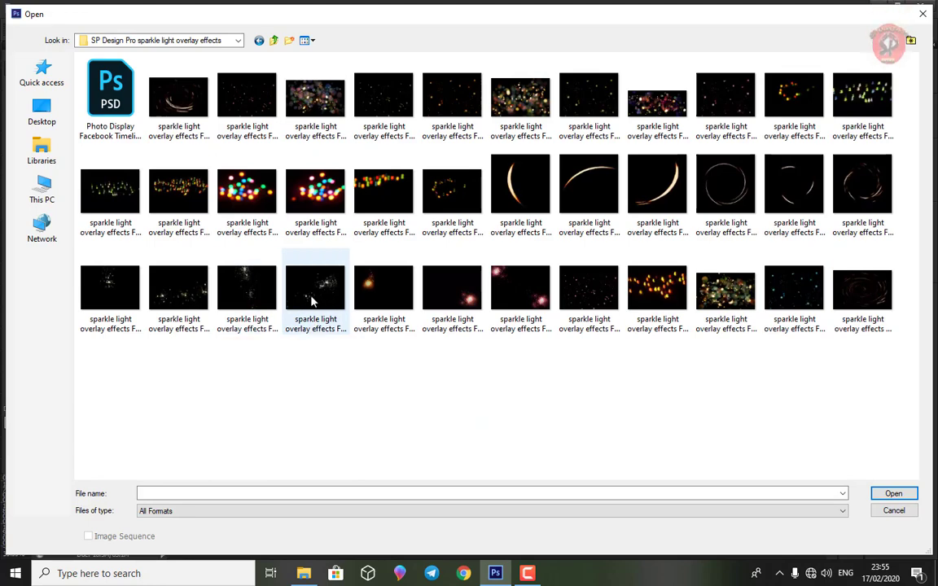
pyautogui.click(334, 289)
pyautogui.click(896, 493)
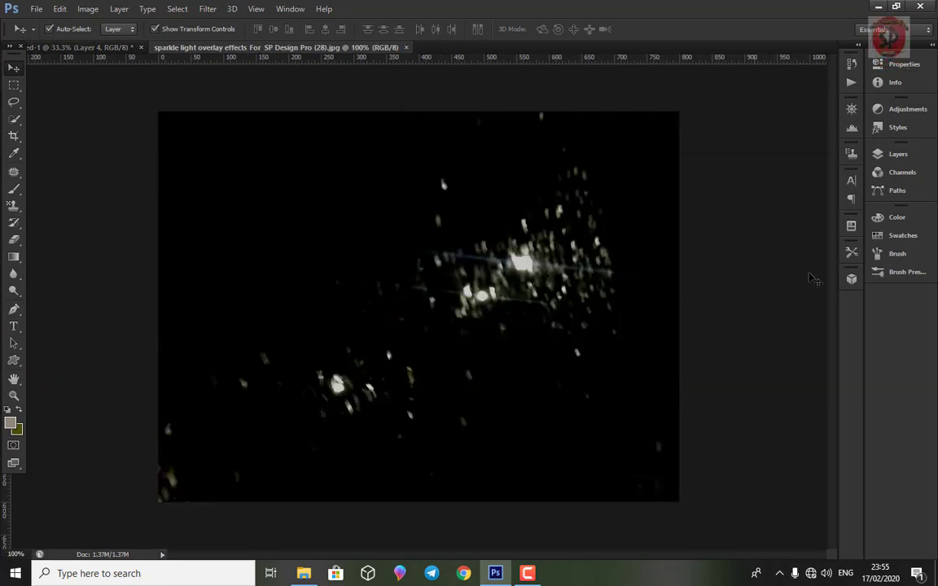
# Unlock its Background into Layer 0 and drag it into the alien composite
pyautogui.click(895, 154)
pyautogui.doubleClick(767, 220)
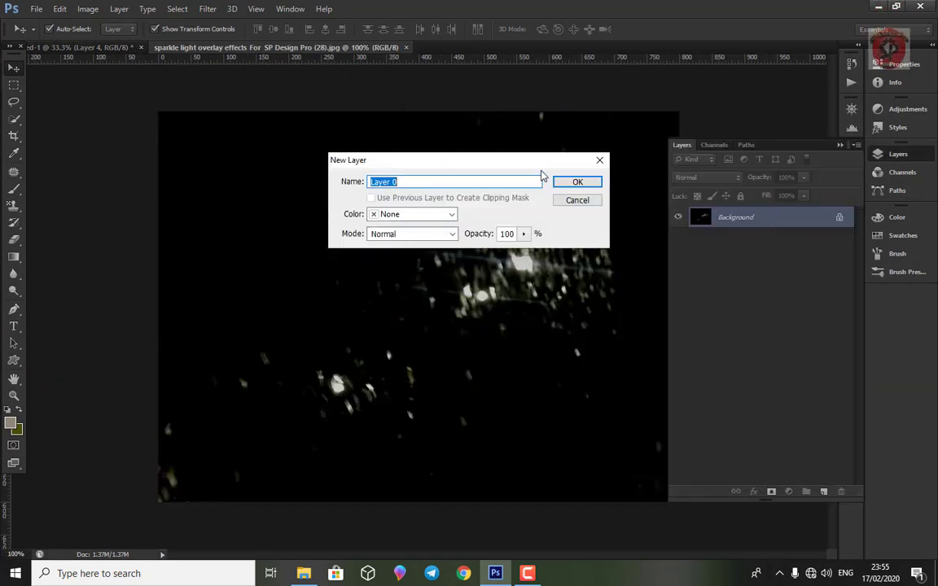
pyautogui.click(601, 186)
pyautogui.click(840, 145)
pyautogui.moveTo(472, 262)
pyautogui.mouseDown()
pyautogui.moveTo(87, 49)
pyautogui.moveTo(718, 188)
pyautogui.mouseUp()
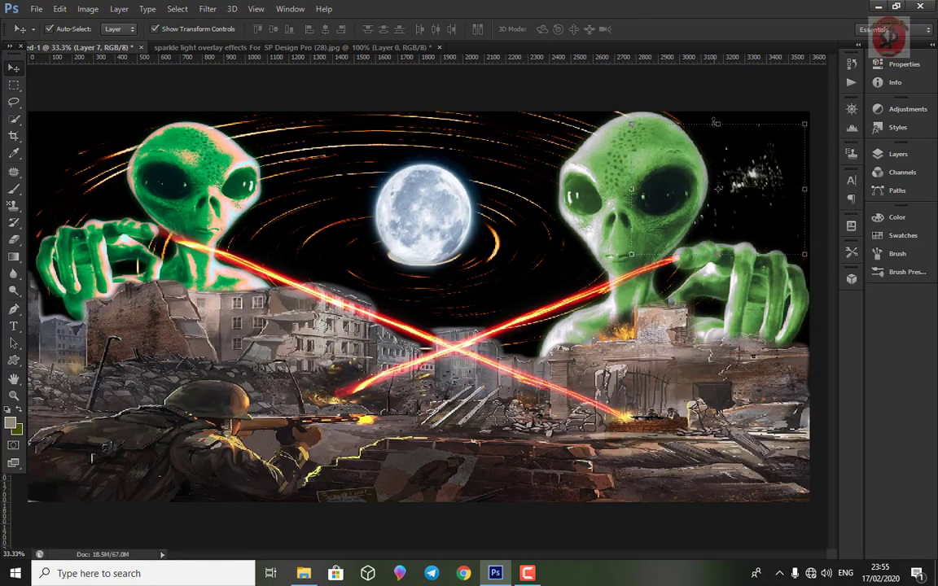
# Stretch the sparkle overlay (Layer 7) taller and wider across the upper-right sky
pyautogui.moveTo(717, 123); pyautogui.dragTo(717, 111)
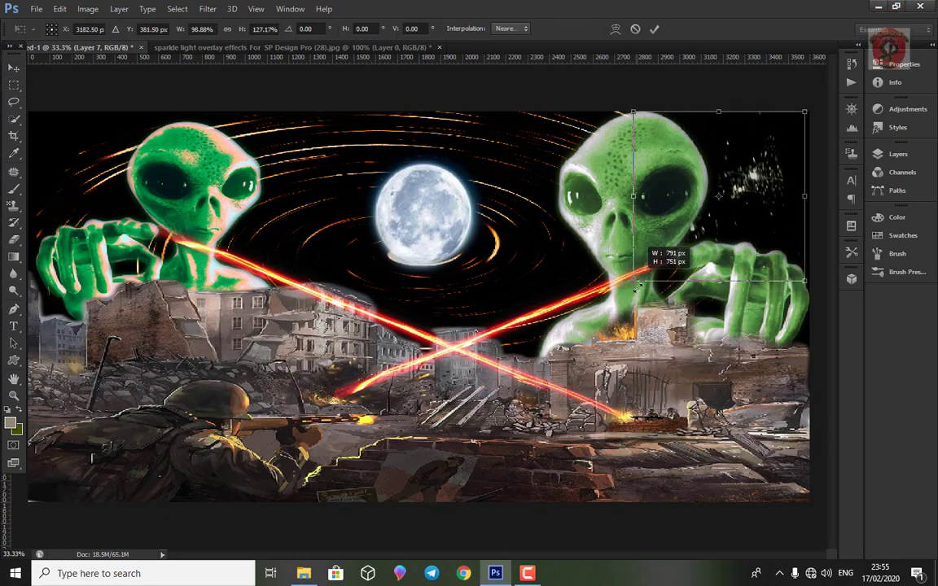
pyautogui.moveTo(633, 253); pyautogui.dragTo(634, 328)
pyautogui.moveTo(804, 220); pyautogui.dragTo(827, 219)
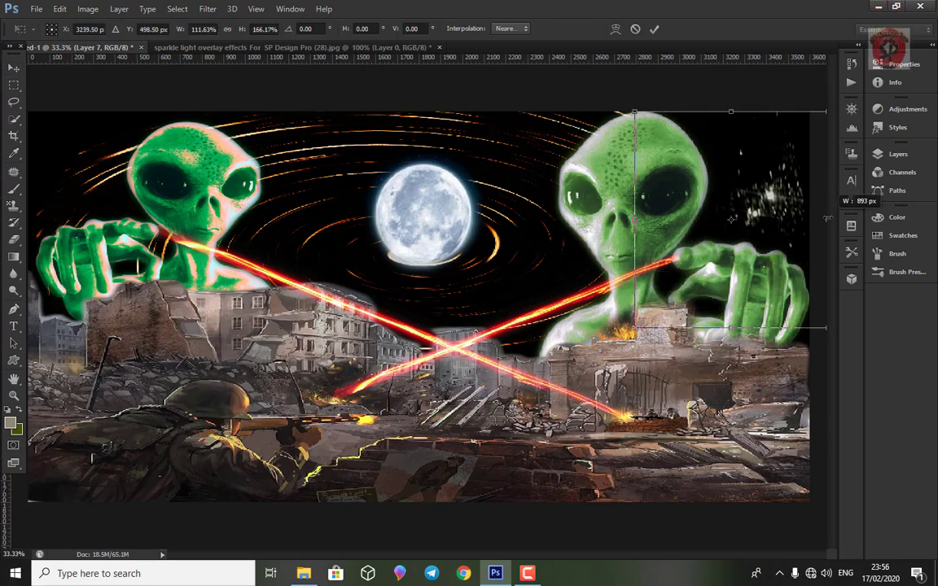
pyautogui.moveTo(635, 220); pyautogui.dragTo(571, 220)
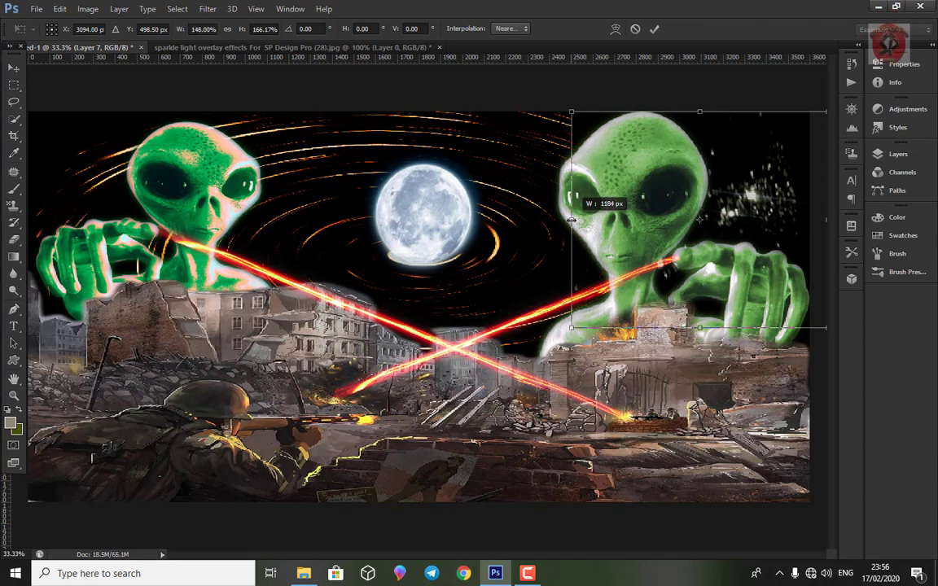
pyautogui.press('Return')
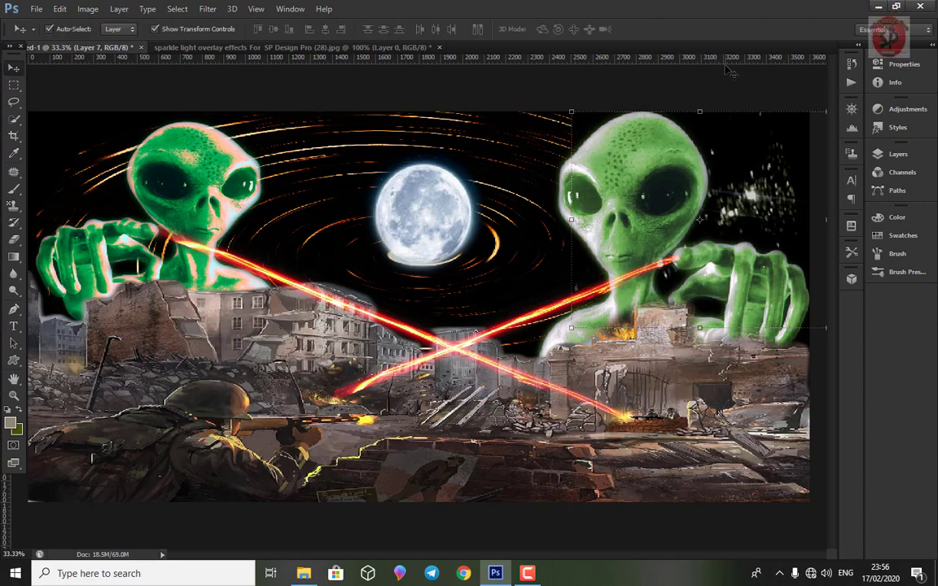
pyautogui.hotkey('ctrl', 'shift', 'e')
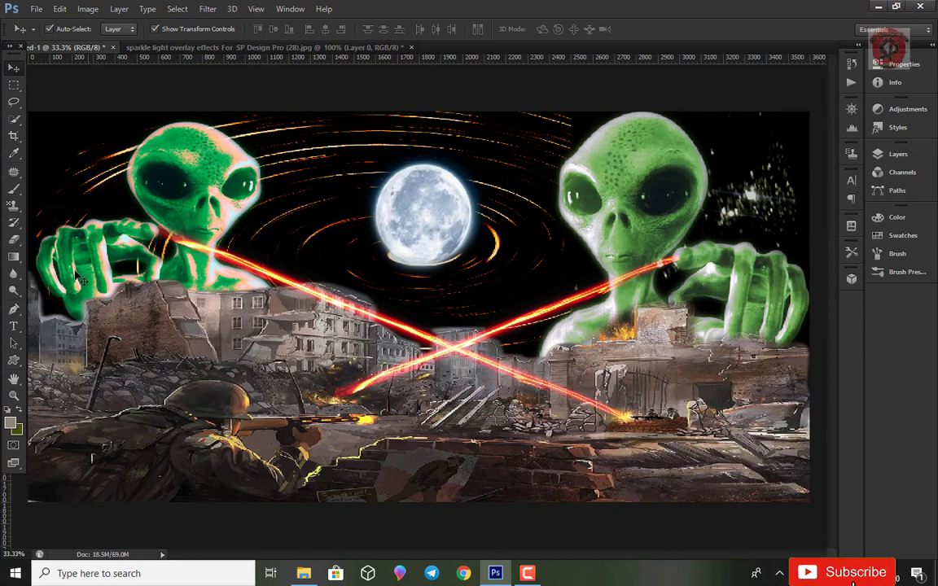
# Make Layer 7 active and set its blend mode to Screen
pyautogui.click(15, 241)
pyautogui.click(898, 154)
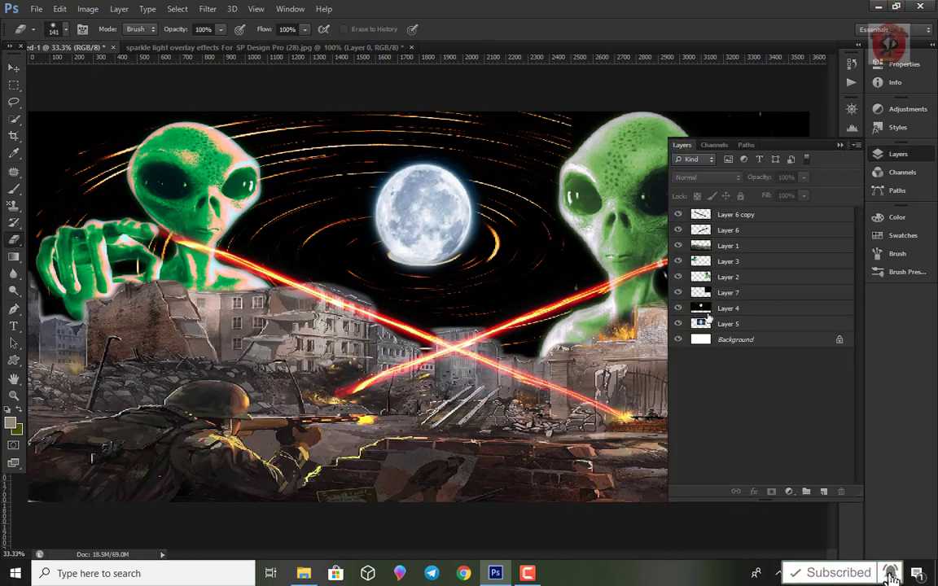
pyautogui.click(736, 298)
pyautogui.click(749, 127)
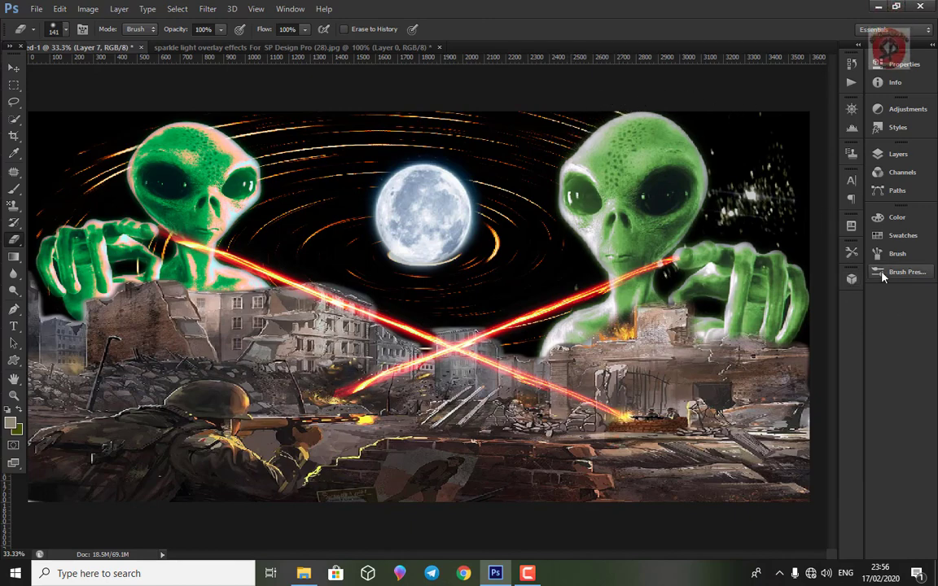
pyautogui.click(898, 153)
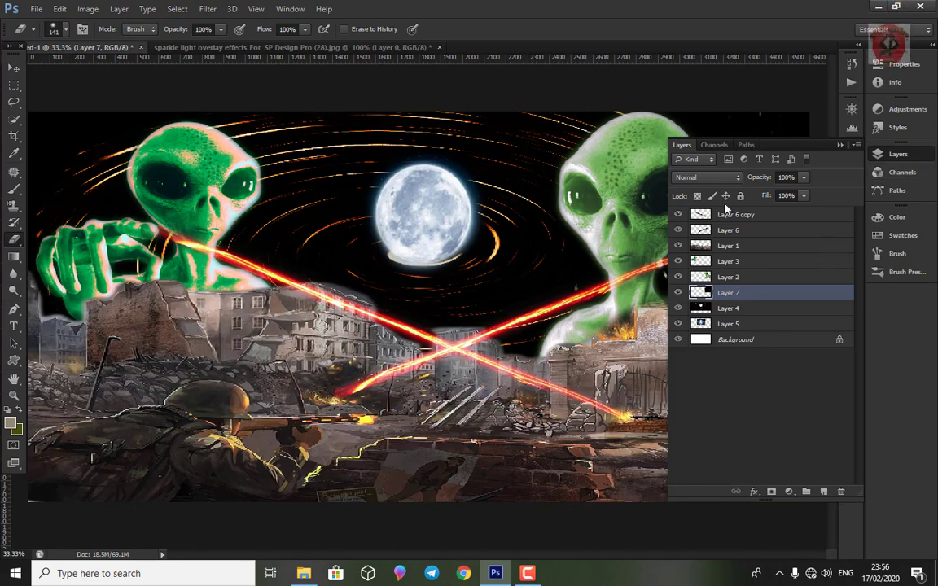
pyautogui.click(706, 177)
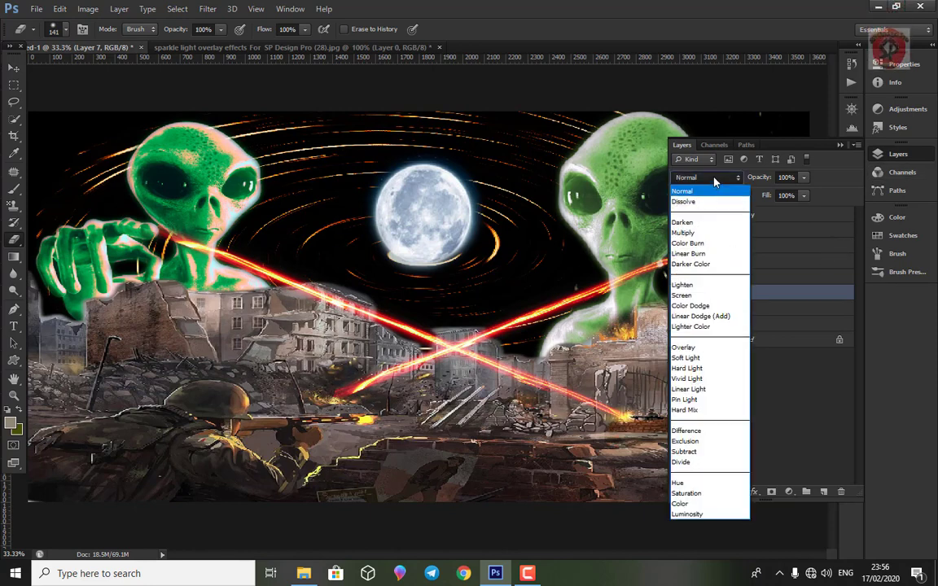
pyautogui.click(683, 295)
pyautogui.click(836, 157)
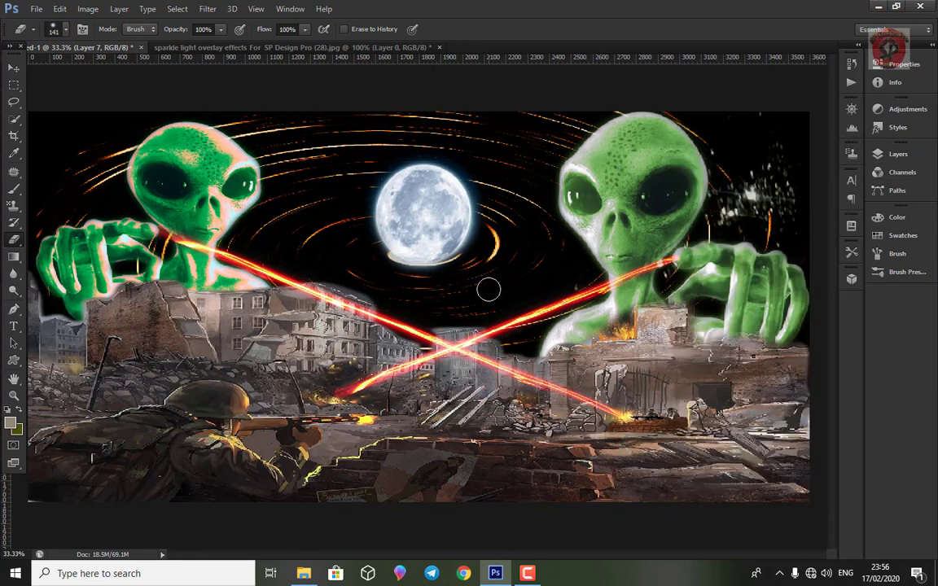
# Add a second, enlarged sparkle copy (Layer 8) to the top-left sky
pyautogui.click(269, 48)
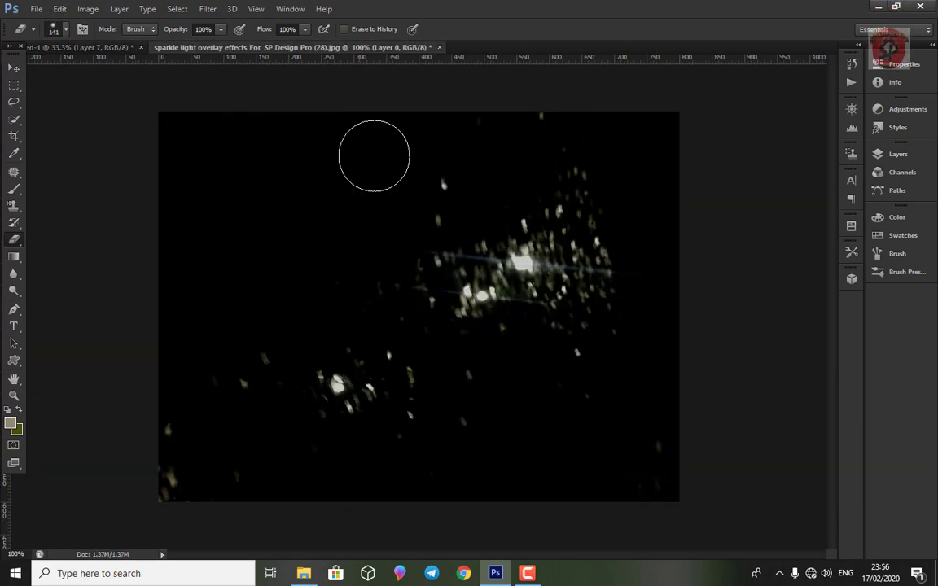
pyautogui.click(13, 68)
pyautogui.moveTo(419, 227)
pyautogui.mouseDown()
pyautogui.moveTo(91, 48)
pyautogui.moveTo(106, 112)
pyautogui.mouseUp()
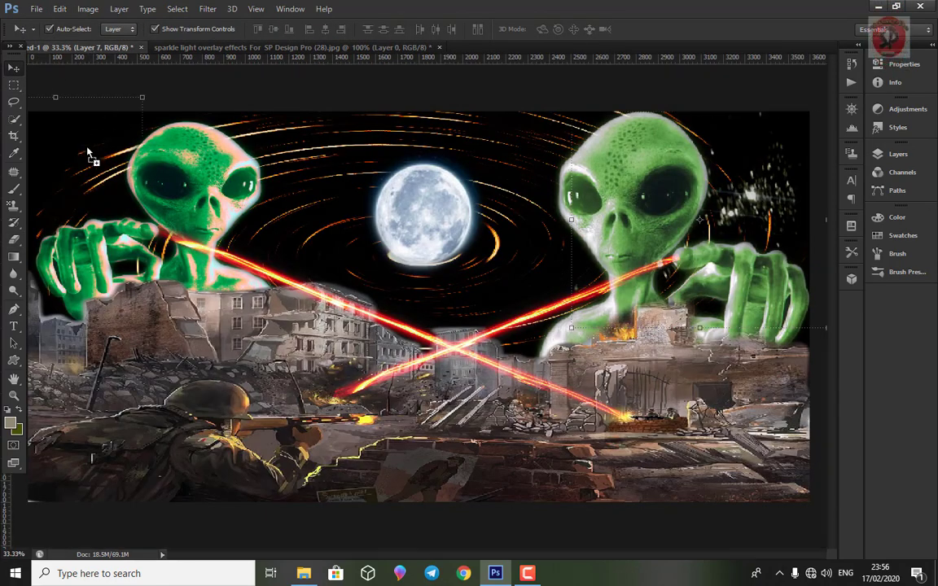
pyautogui.moveTo(141, 228); pyautogui.dragTo(190, 250)
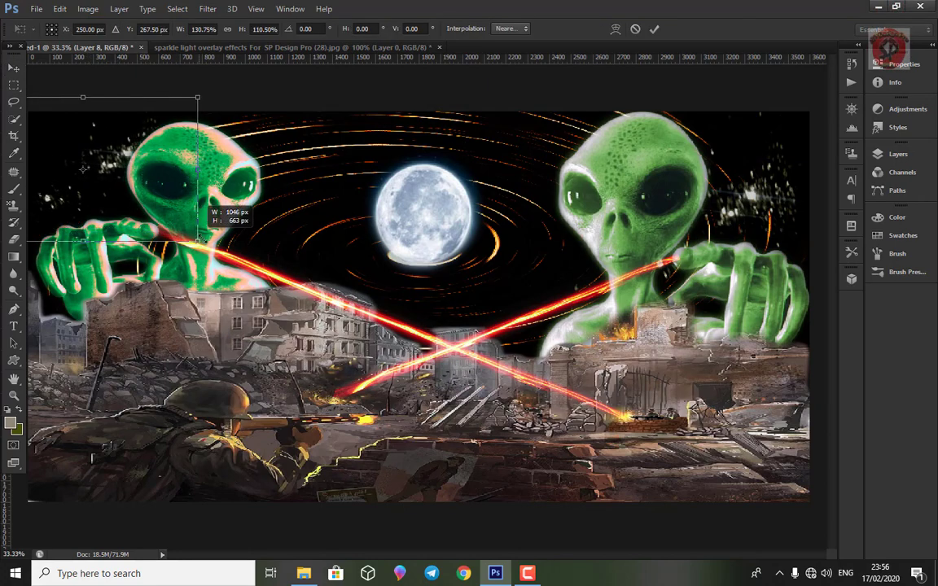
pyautogui.moveTo(79, 173)
pyautogui.mouseDown()
pyautogui.moveTo(55, 171)
pyautogui.moveTo(70, 157)
pyautogui.mouseUp()
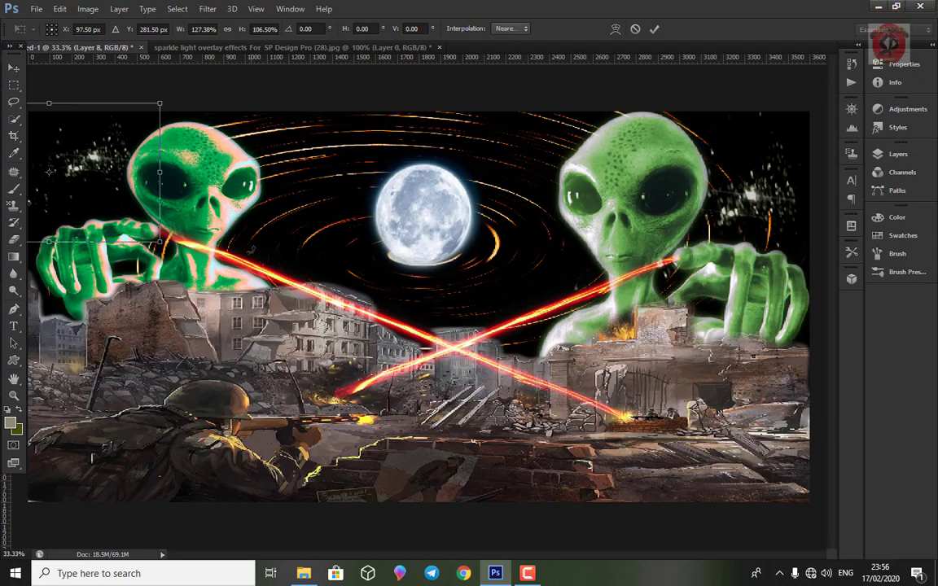
pyautogui.press('Return')
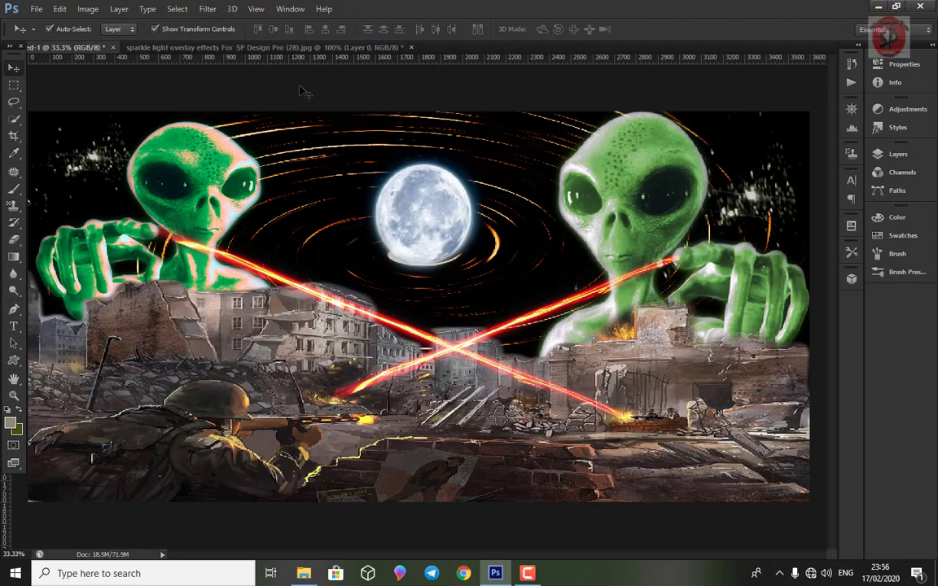
# Close the sparkle overlay image without saving its changes
pyautogui.click(414, 48)
pyautogui.click(413, 47)
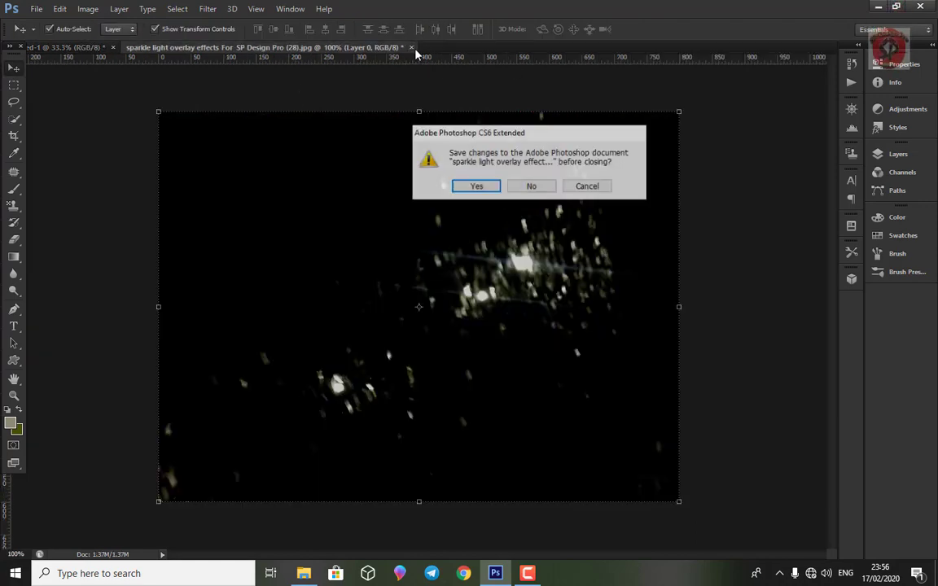
pyautogui.click(531, 185)
pyautogui.click(36, 9)
pyautogui.click(50, 35)
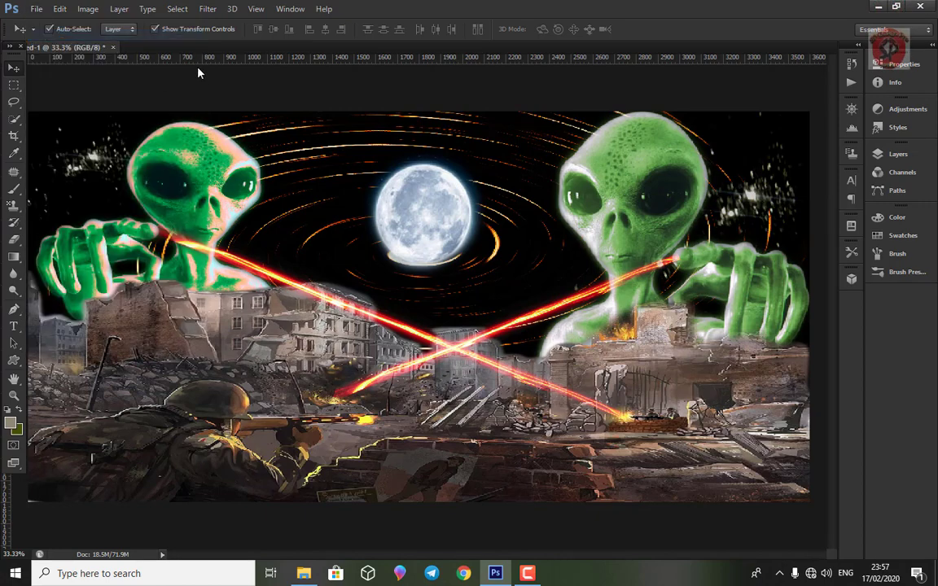
# Open 100 LIGHTS.psd from the ralese flee folder and drag a flare toward the composite
pyautogui.click(275, 41)
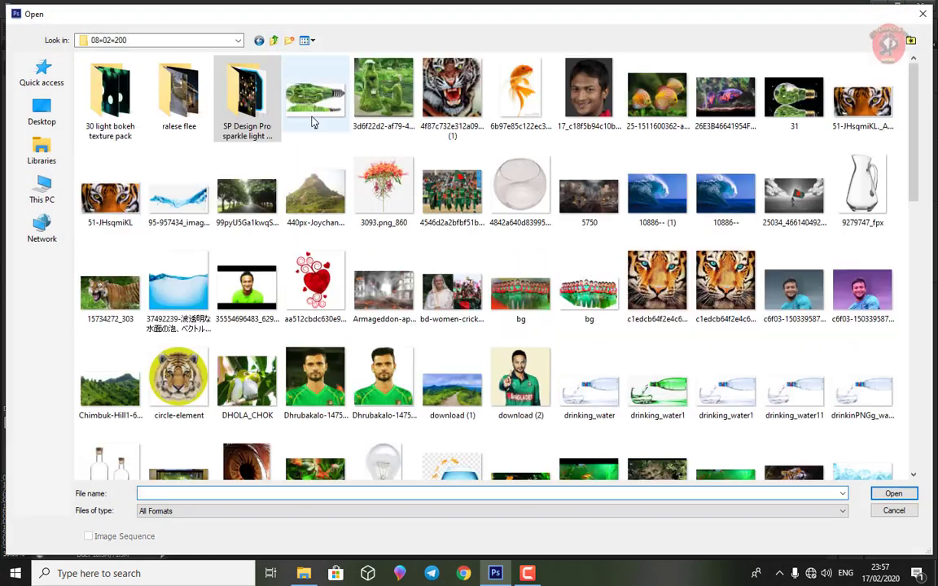
pyautogui.doubleClick(163, 90)
pyautogui.click(657, 91)
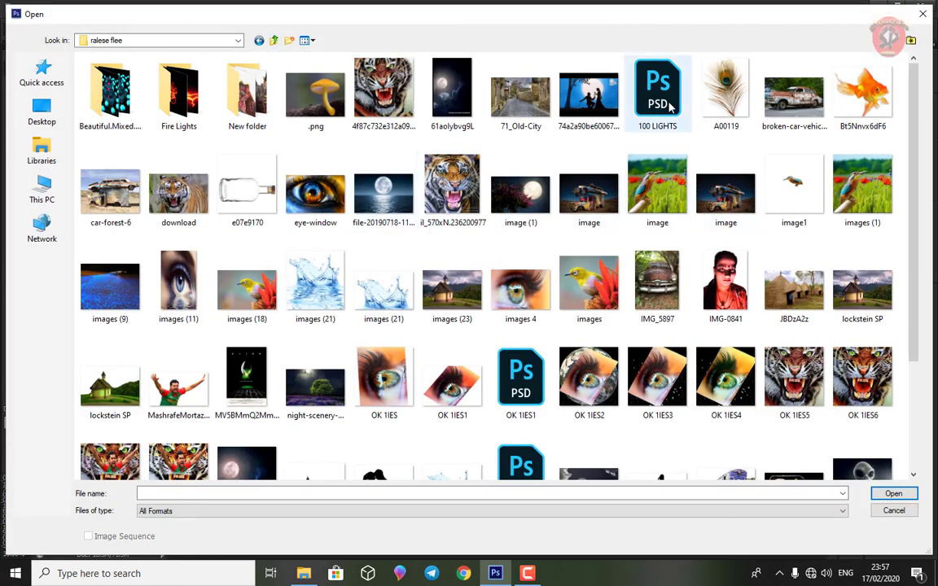
pyautogui.click(893, 493)
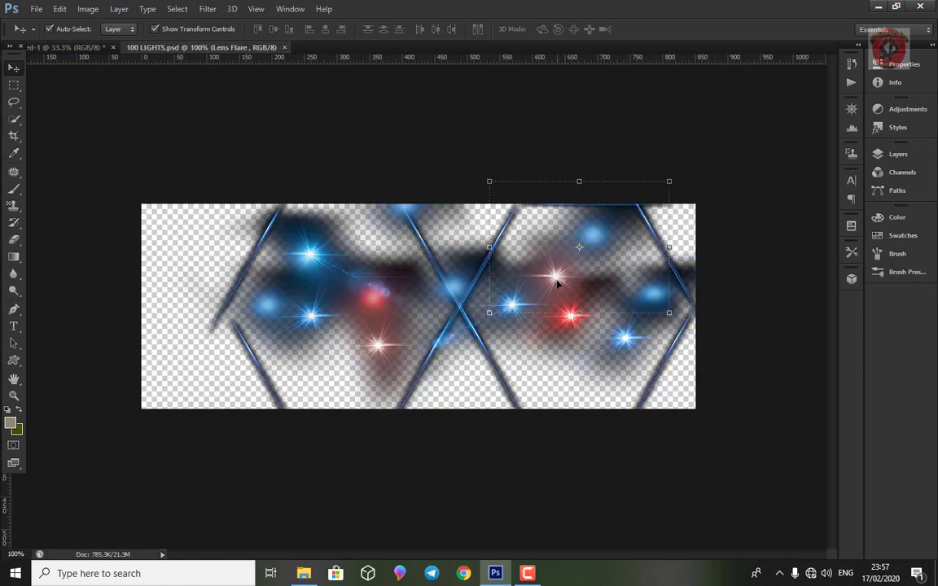
pyautogui.moveTo(556, 282); pyautogui.dragTo(71, 70)
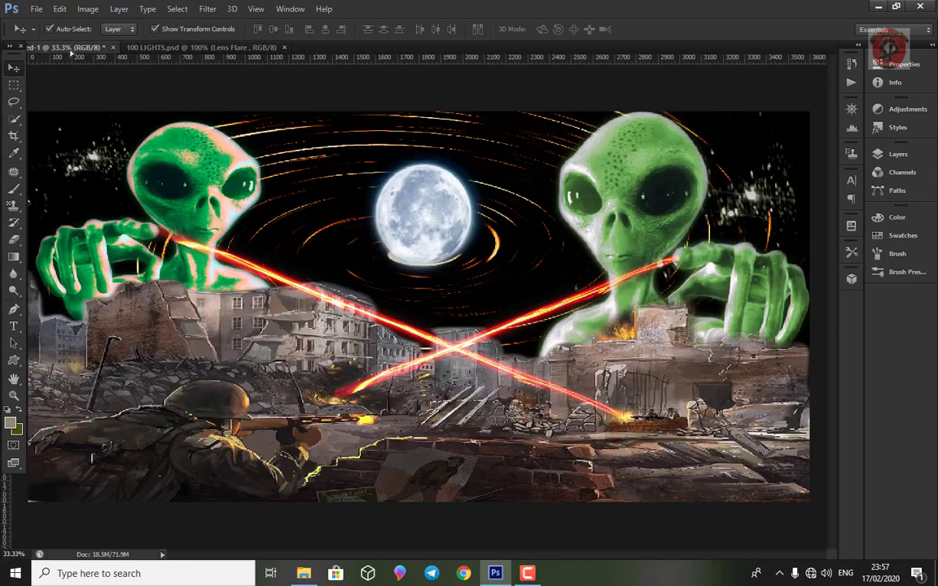
# Drop the lens flare on the right alien's fingertip and stretch it slightly taller
pyautogui.moveTo(71, 51)
pyautogui.mouseDown()
pyautogui.moveTo(698, 274)
pyautogui.moveTo(749, 262)
pyautogui.mouseUp()
pyautogui.hotkey('ctrl', 't')
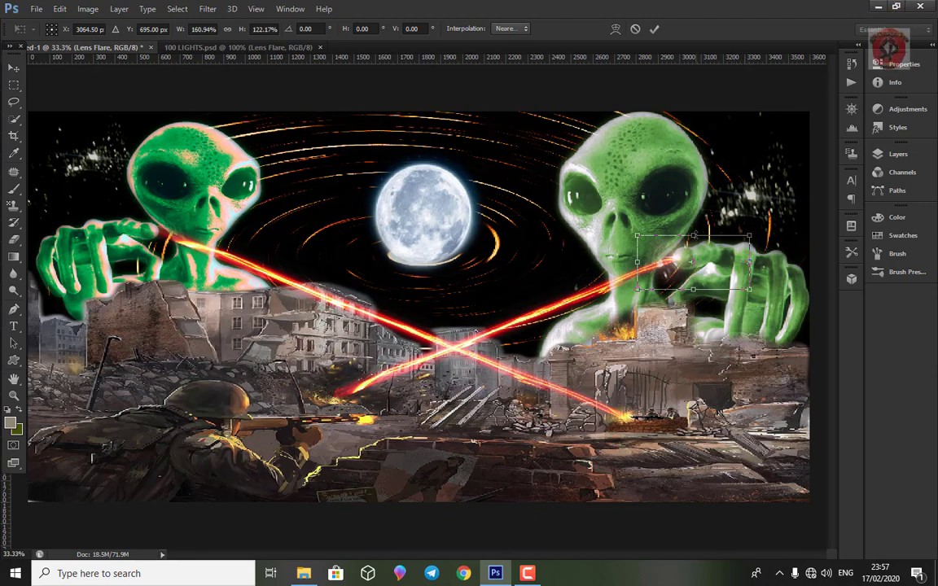
pyautogui.moveTo(692, 230); pyautogui.dragTo(692, 229)
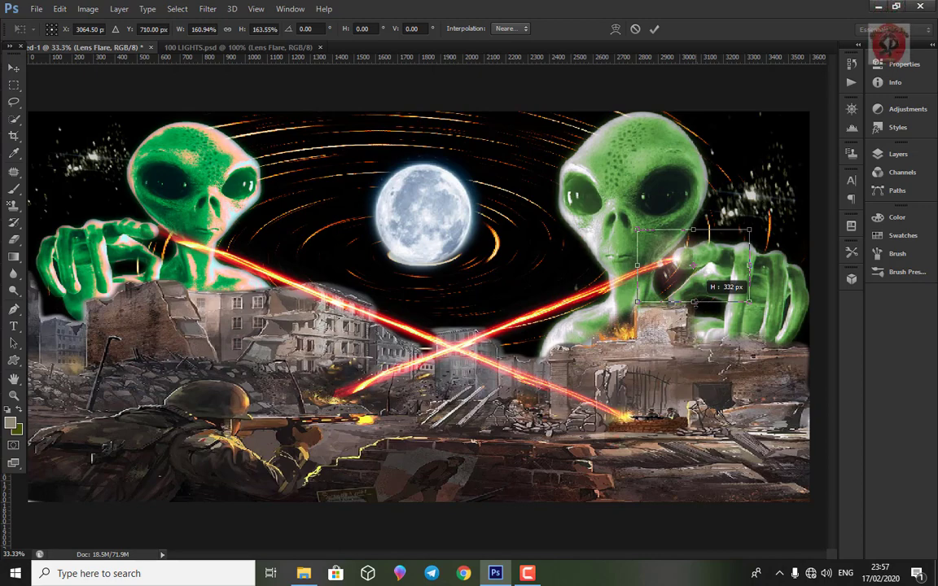
pyautogui.moveTo(693, 301); pyautogui.dragTo(692, 302)
pyautogui.press('Return')
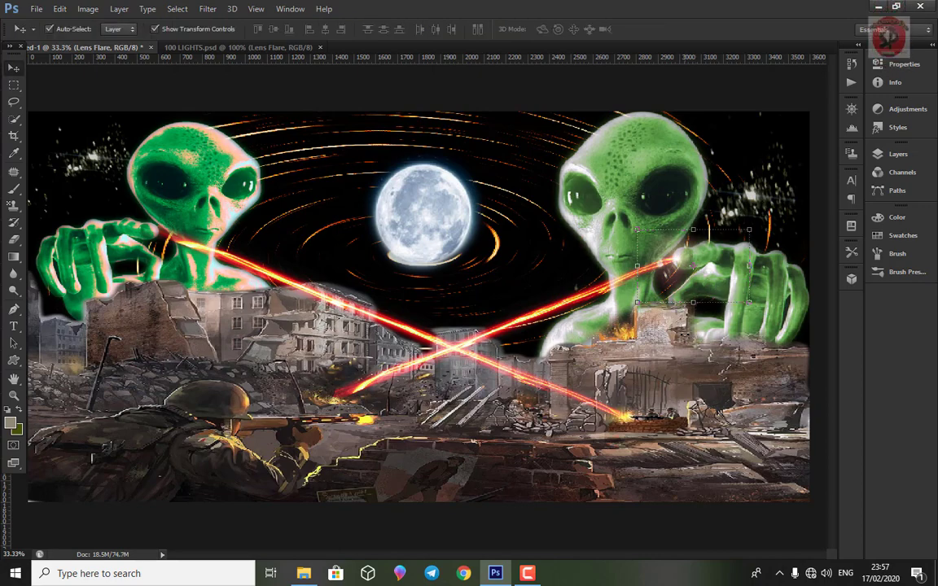
# Deselect layers, then drag another lens flare from 100 LIGHTS toward the composite
pyautogui.click(698, 397)
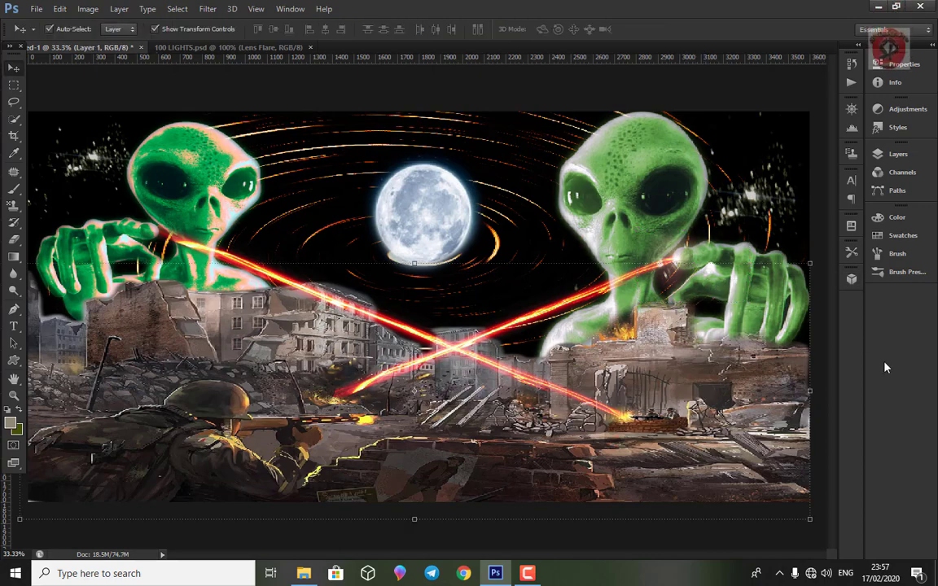
pyautogui.click(208, 9)
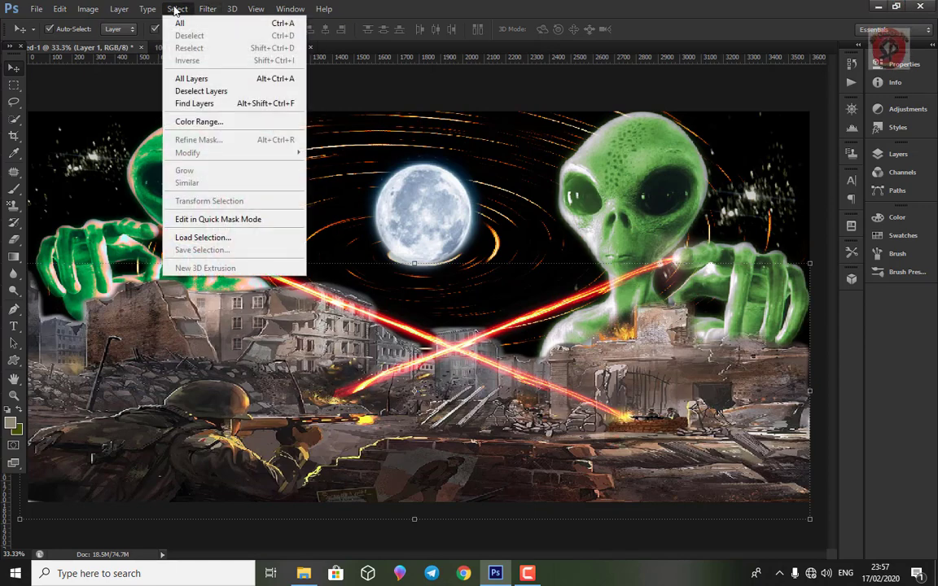
pyautogui.click(192, 91)
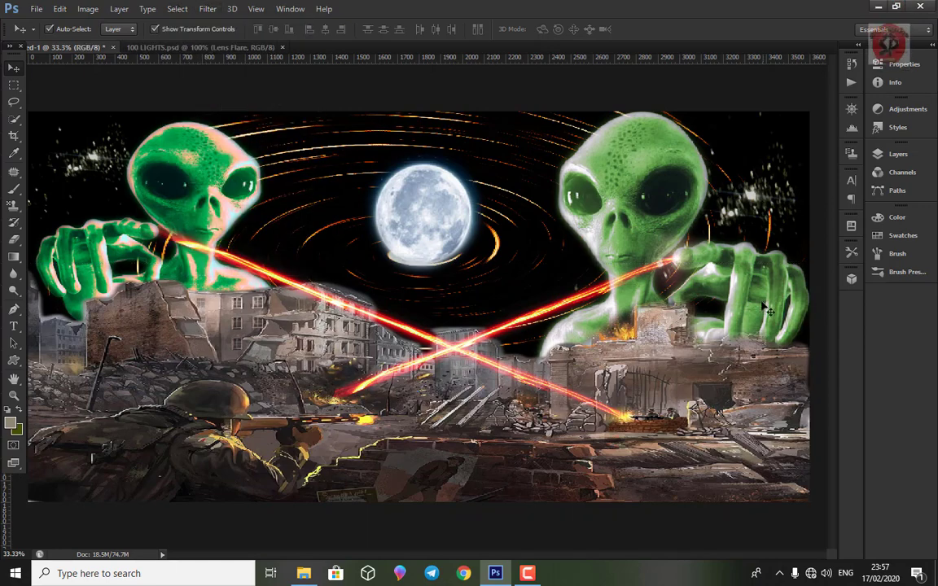
pyautogui.click(37, 9)
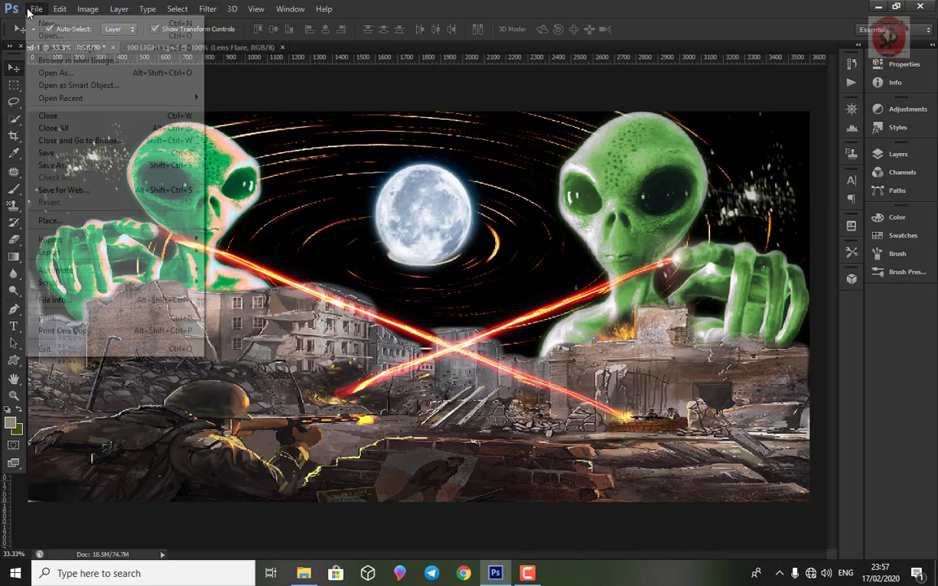
pyautogui.click(444, 4)
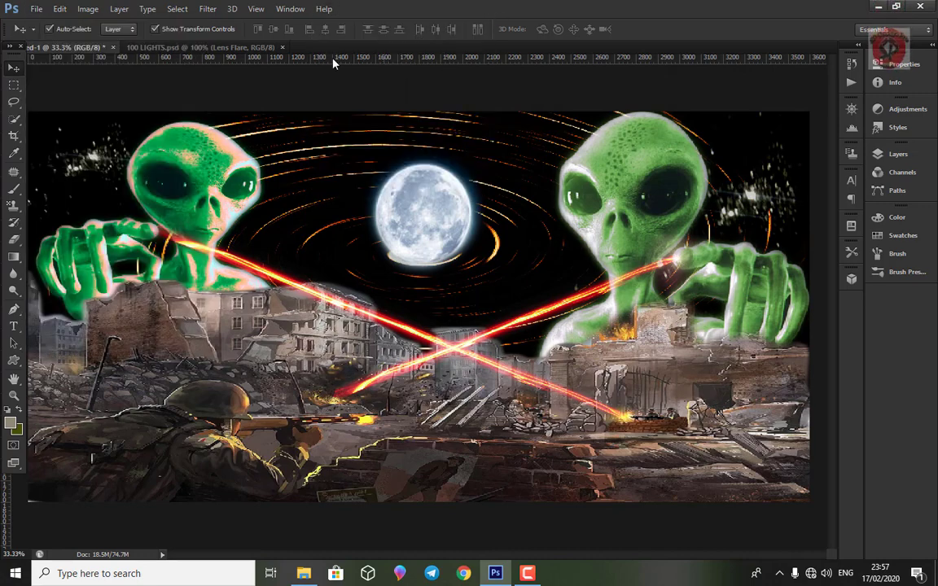
pyautogui.click(243, 49)
pyautogui.moveTo(531, 312)
pyautogui.mouseDown()
pyautogui.moveTo(575, 324)
pyautogui.moveTo(45, 72)
pyautogui.mouseUp()
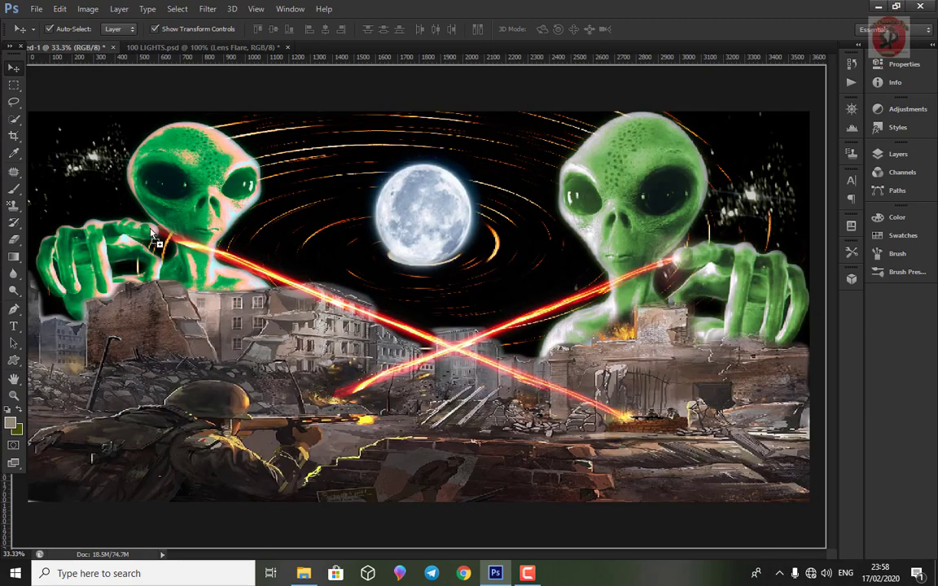
# Drop another 100 LIGHTS flare on the left alien's fingertip and enlarge it there
pyautogui.moveTo(49, 49); pyautogui.dragTo(157, 242)
pyautogui.moveTo(106, 216); pyautogui.dragTo(88, 183)
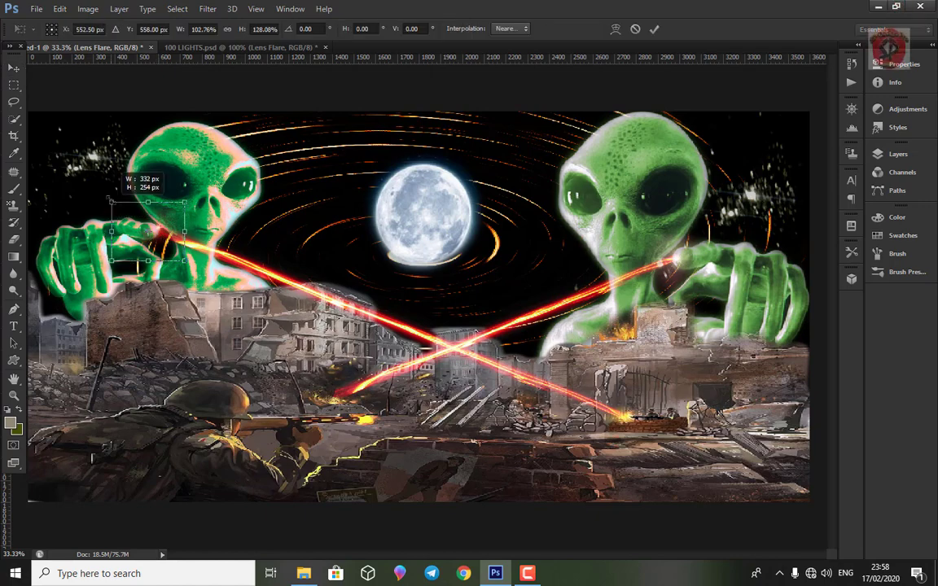
pyautogui.moveTo(186, 261); pyautogui.dragTo(195, 301)
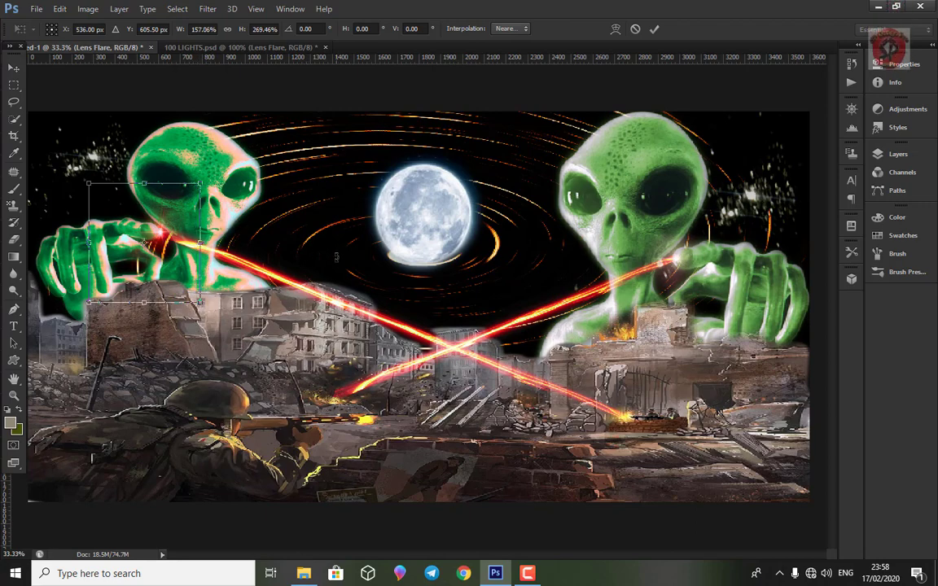
pyautogui.press('Return')
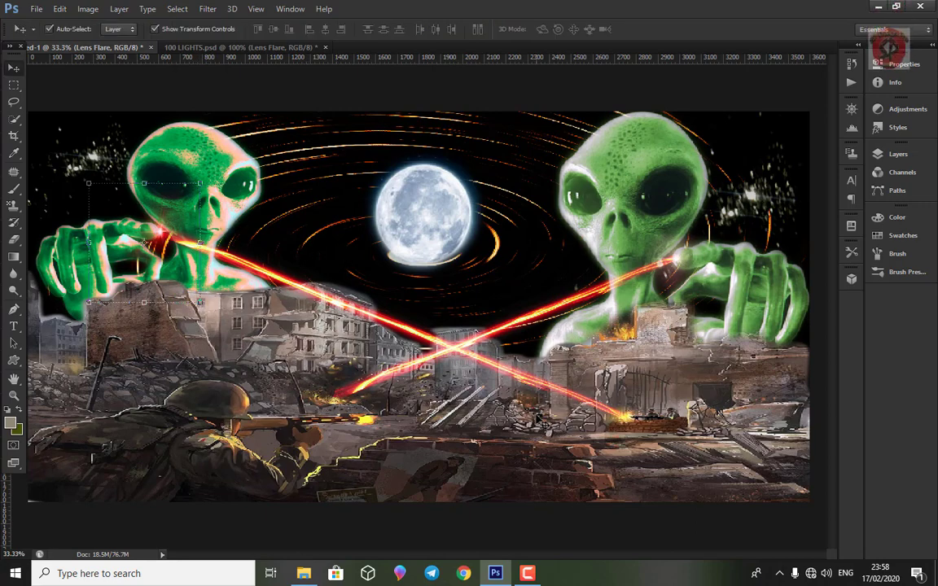
pyautogui.click(37, 8)
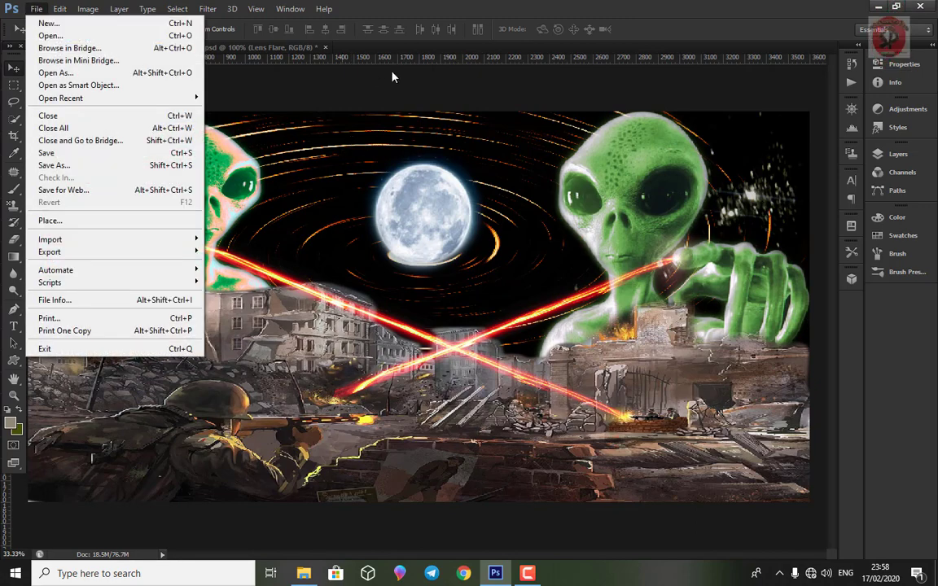
# Shuffle flares in 100 LIGHTS and bring the small red flare into the alien composite
pyautogui.click(358, 49)
pyautogui.click(245, 47)
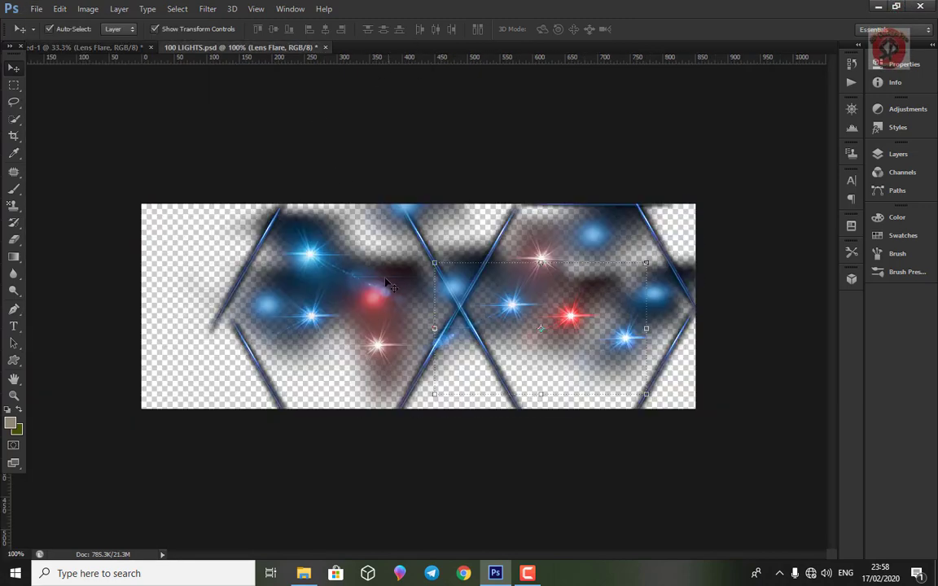
pyautogui.moveTo(311, 259); pyautogui.dragTo(218, 320)
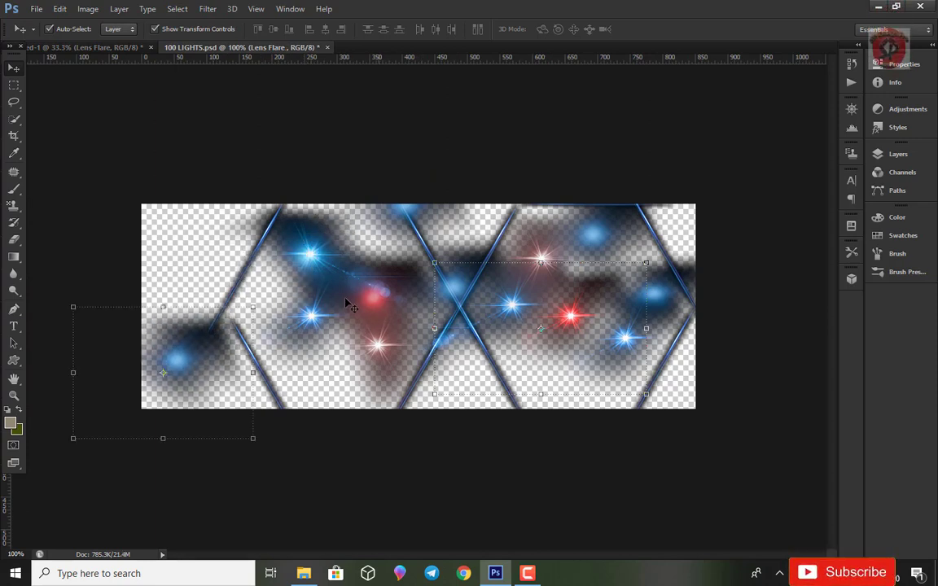
pyautogui.moveTo(301, 251); pyautogui.dragTo(225, 231)
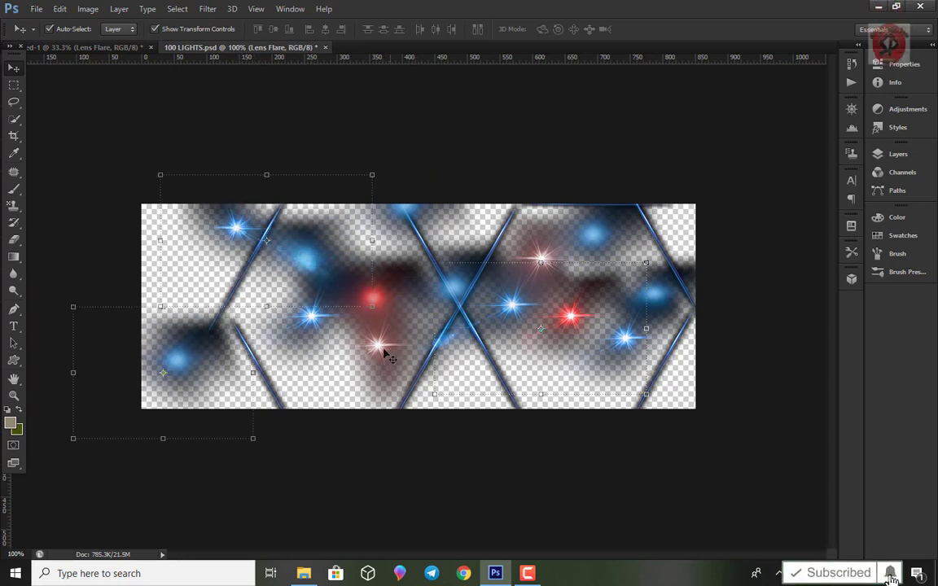
pyautogui.moveTo(373, 352)
pyautogui.mouseDown()
pyautogui.moveTo(390, 368)
pyautogui.moveTo(369, 381)
pyautogui.mouseUp()
pyautogui.moveTo(364, 297); pyautogui.dragTo(391, 308)
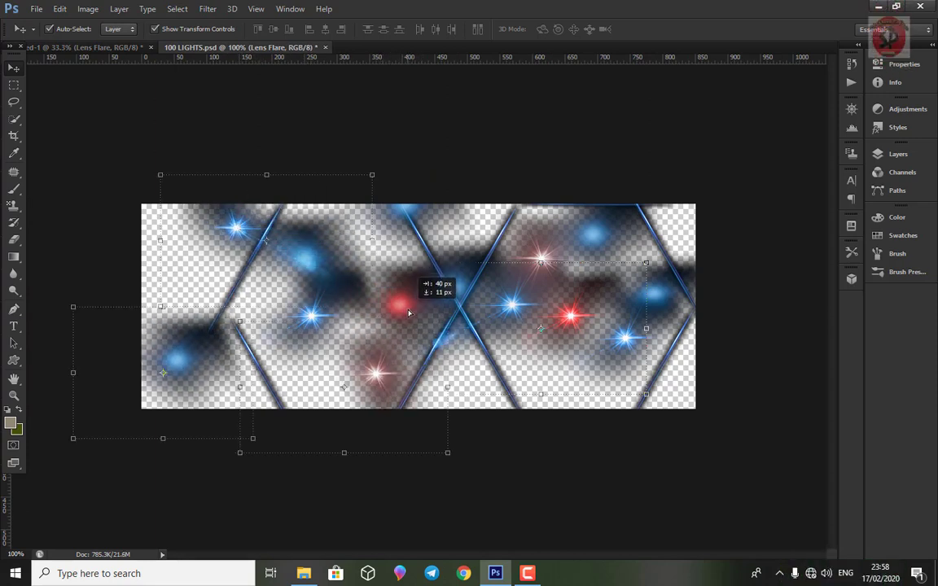
pyautogui.moveTo(571, 323)
pyautogui.mouseDown()
pyautogui.moveTo(68, 49)
pyautogui.moveTo(181, 194)
pyautogui.moveTo(165, 189)
pyautogui.mouseUp()
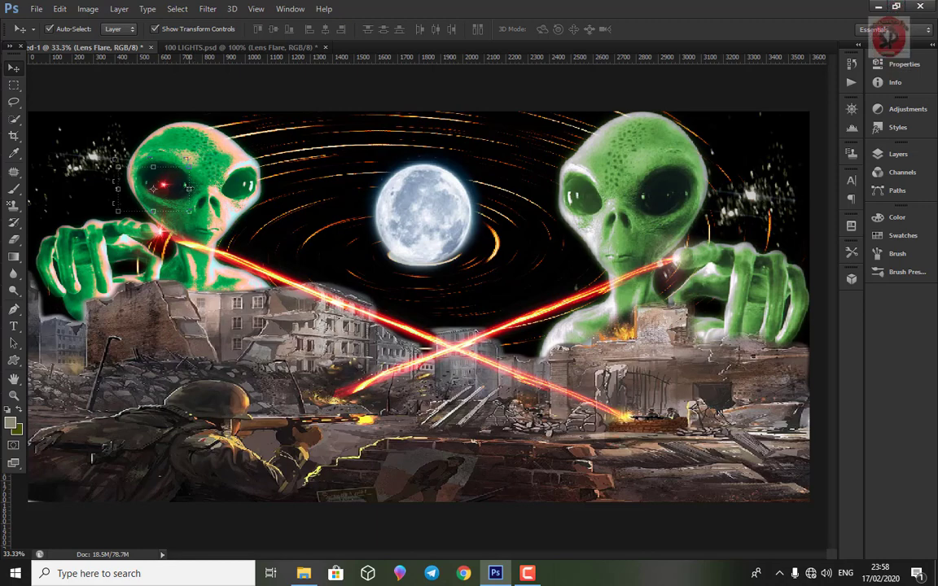
# Scale and tilt the red flare to sit over the left alien's eye
pyautogui.hotkey('ctrl', 't')
pyautogui.moveTo(189, 188); pyautogui.dragTo(196, 191)
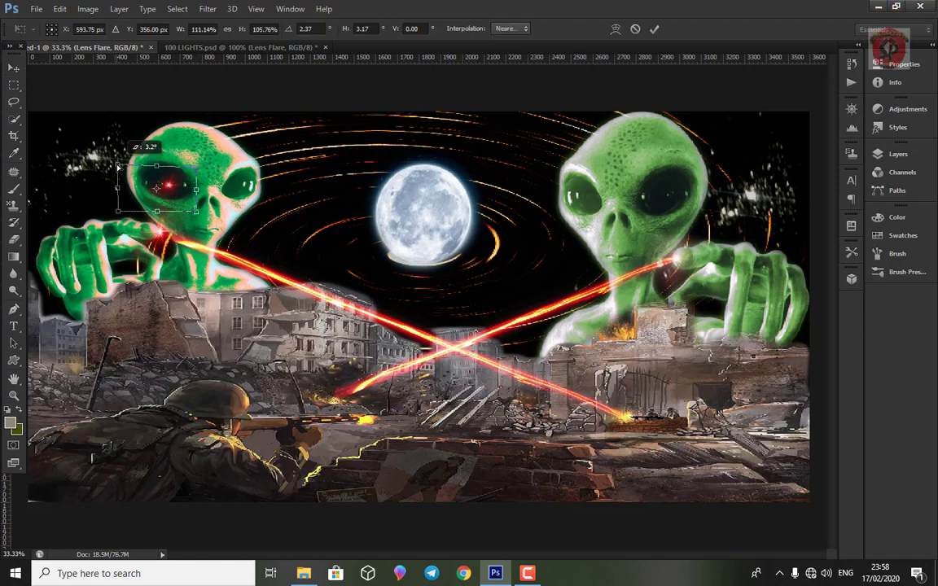
pyautogui.moveTo(113, 165); pyautogui.dragTo(109, 160)
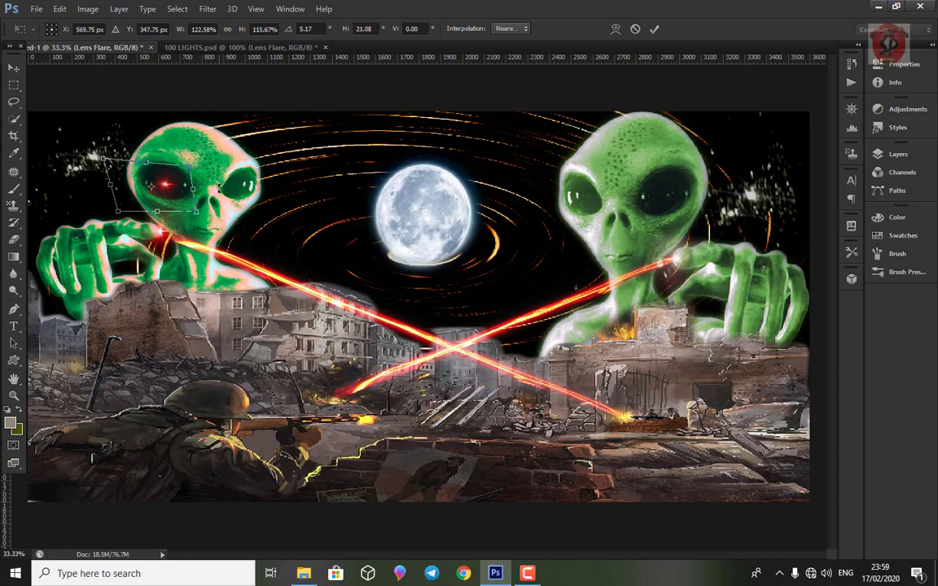
pyautogui.click(898, 154)
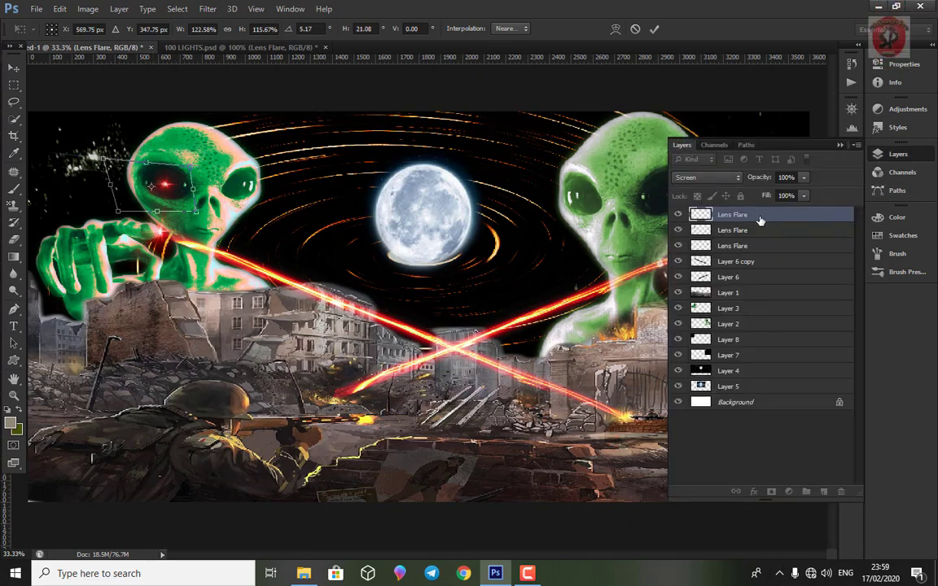
pyautogui.press('Return')
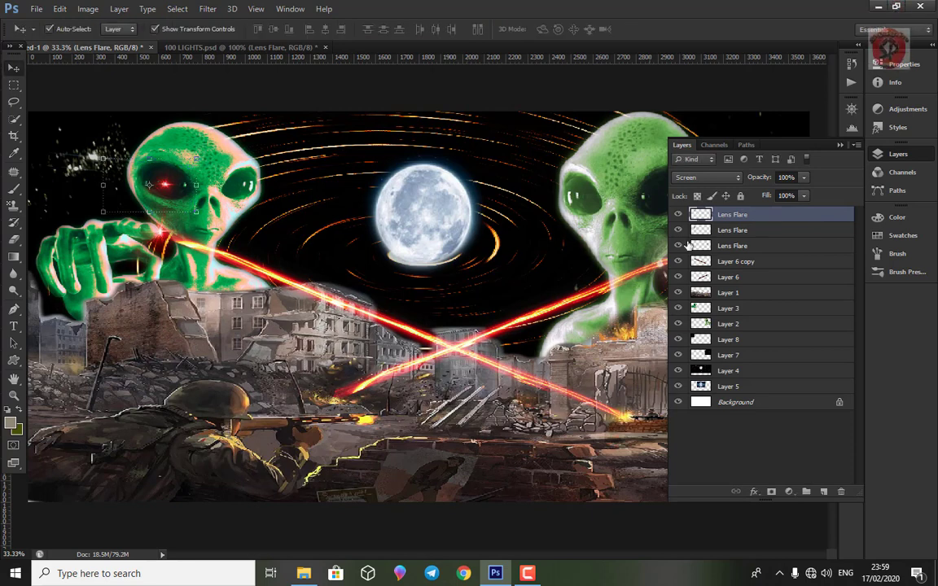
# Duplicate the red flare, fit the copy over the other eye, and duplicate again
pyautogui.moveTo(784, 216); pyautogui.dragTo(822, 491)
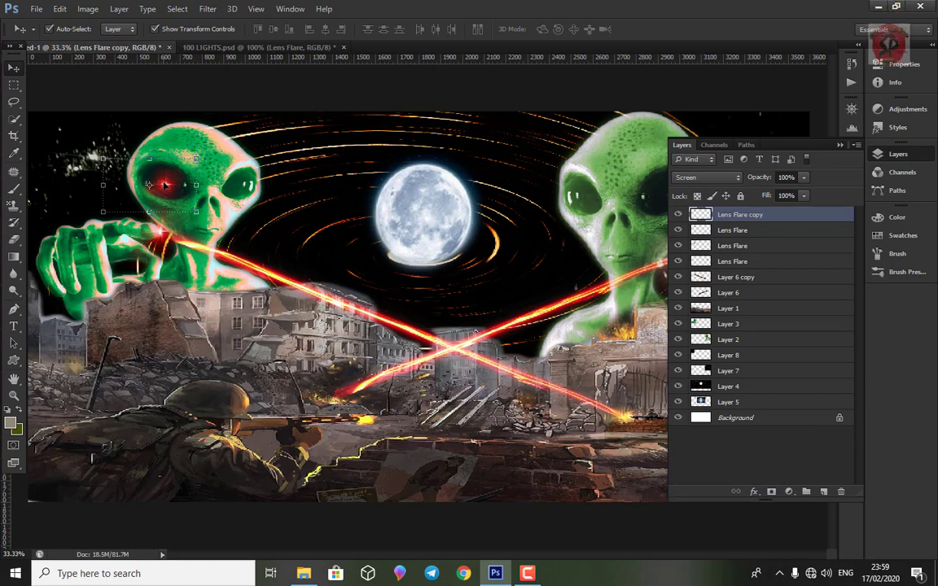
pyautogui.moveTo(169, 188); pyautogui.dragTo(278, 187)
pyautogui.click(277, 186)
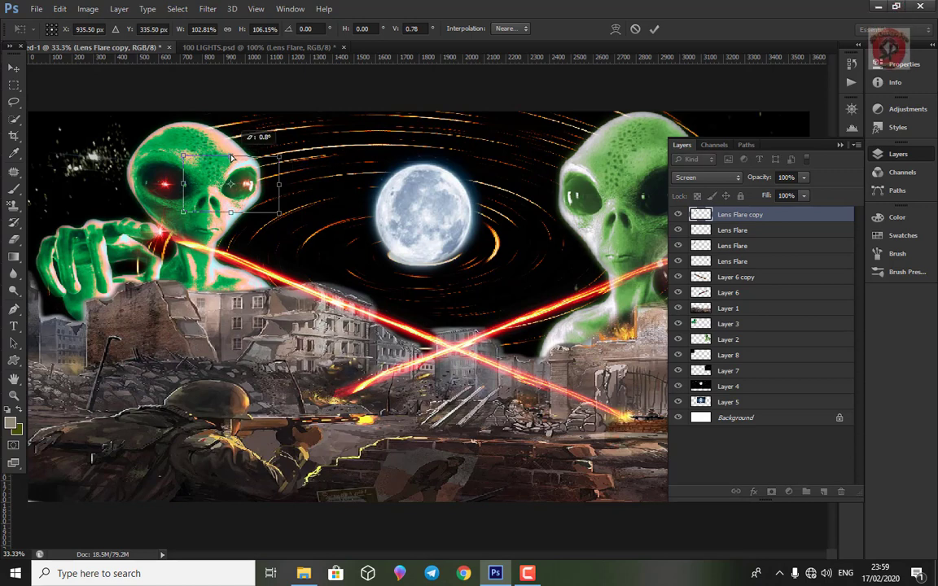
pyautogui.moveTo(183, 217); pyautogui.dragTo(176, 193)
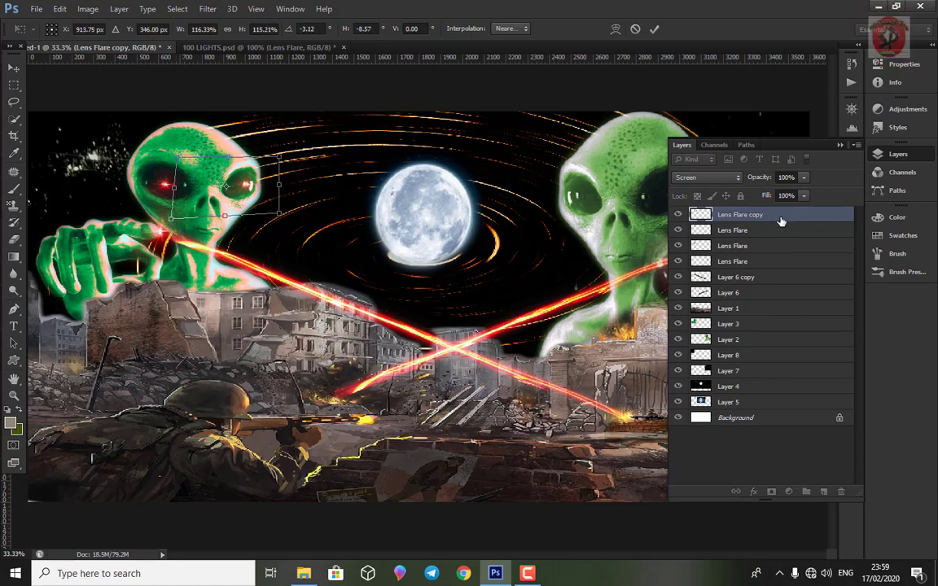
pyautogui.press('Return')
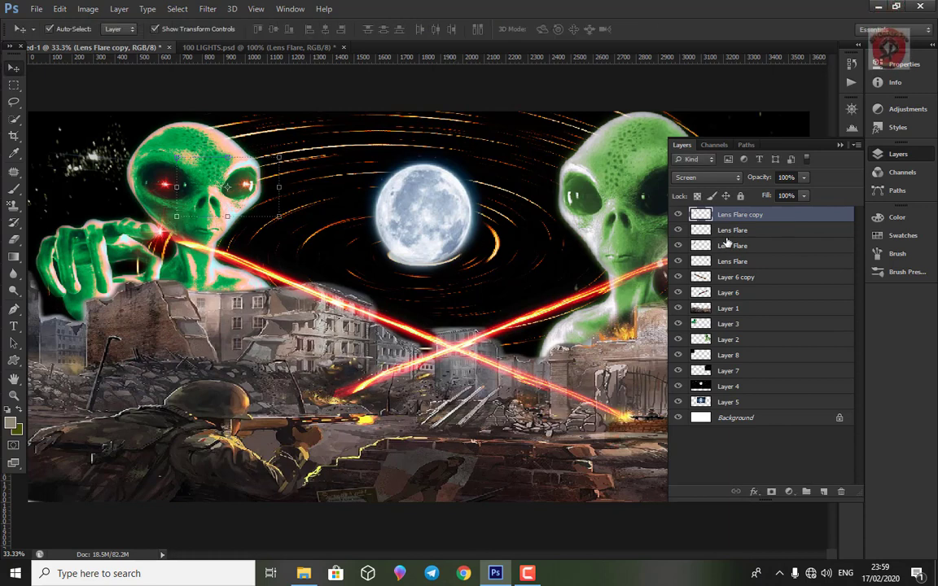
pyautogui.moveTo(763, 216); pyautogui.dragTo(823, 491)
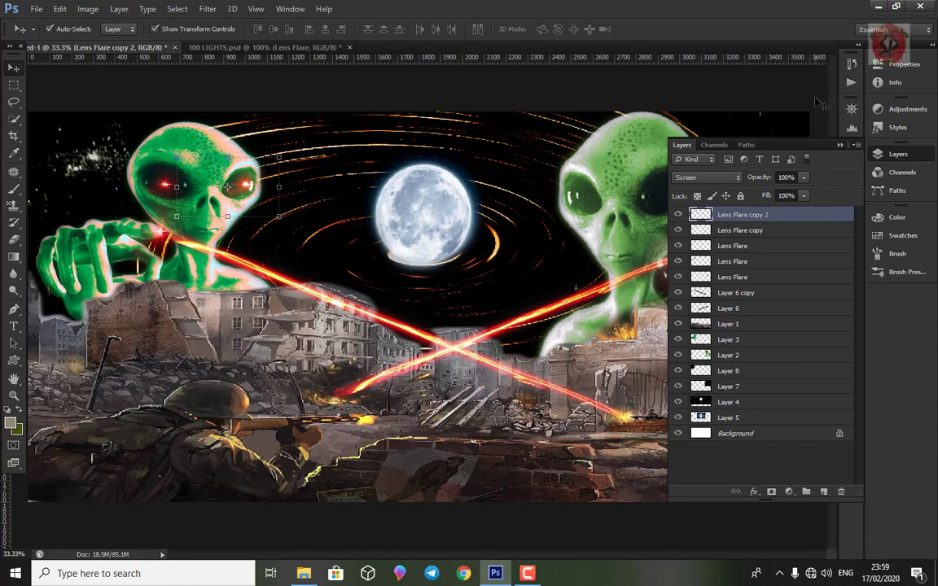
pyautogui.click(794, 189)
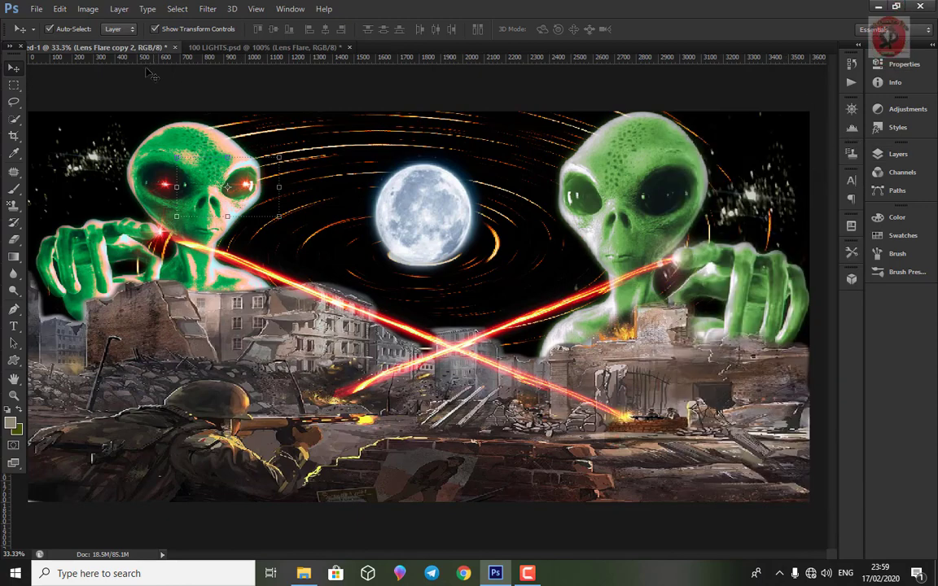
# Reposition a blue flare in 100 LIGHTS, cancel its stray rotation, and carry it to the composite
pyautogui.click(301, 49)
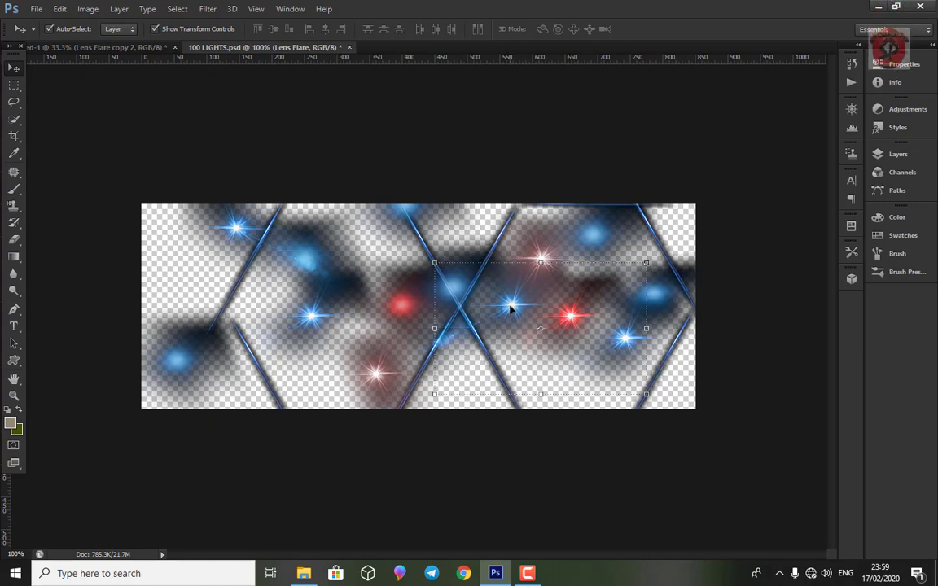
pyautogui.moveTo(511, 307); pyautogui.dragTo(300, 251)
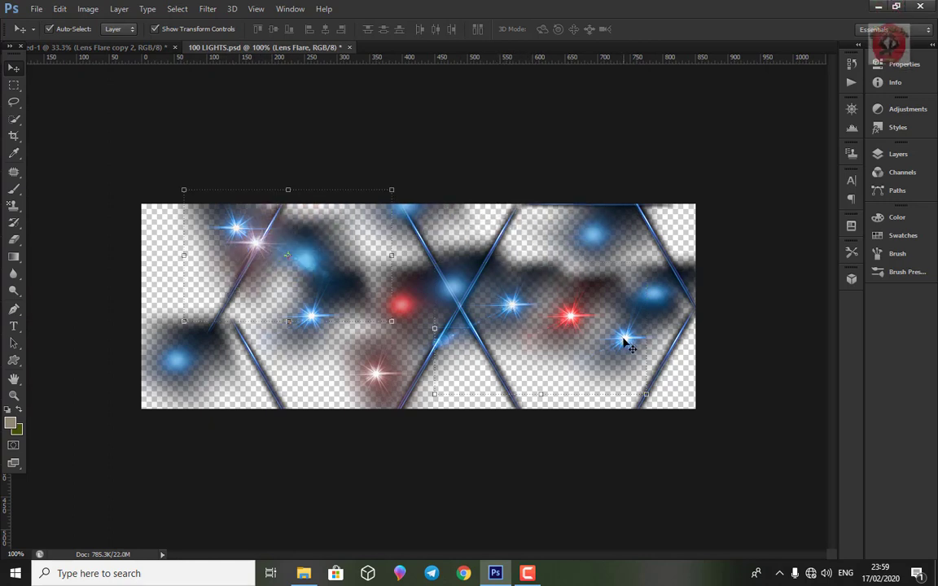
pyautogui.moveTo(582, 328); pyautogui.dragTo(631, 354)
pyautogui.moveTo(514, 307); pyautogui.dragTo(578, 254)
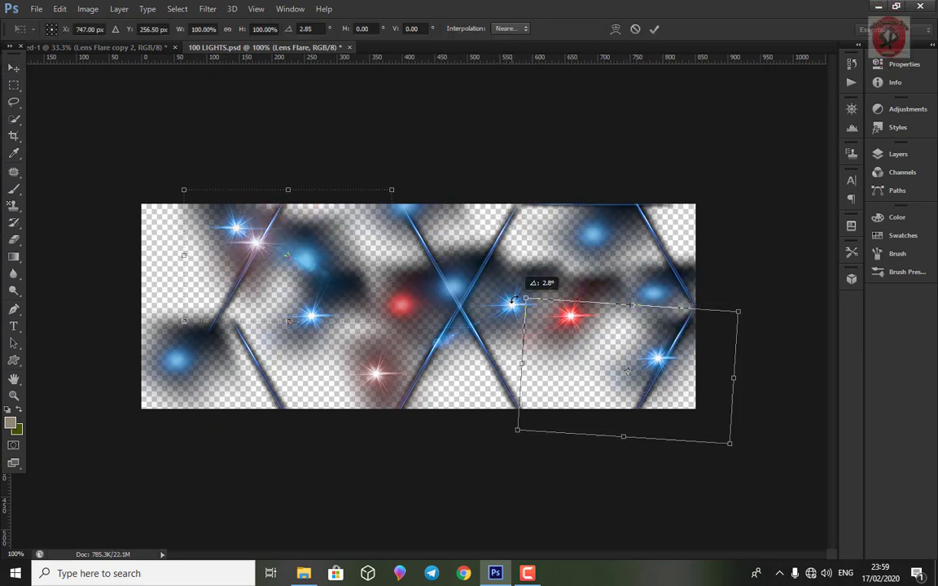
pyautogui.press('Escape')
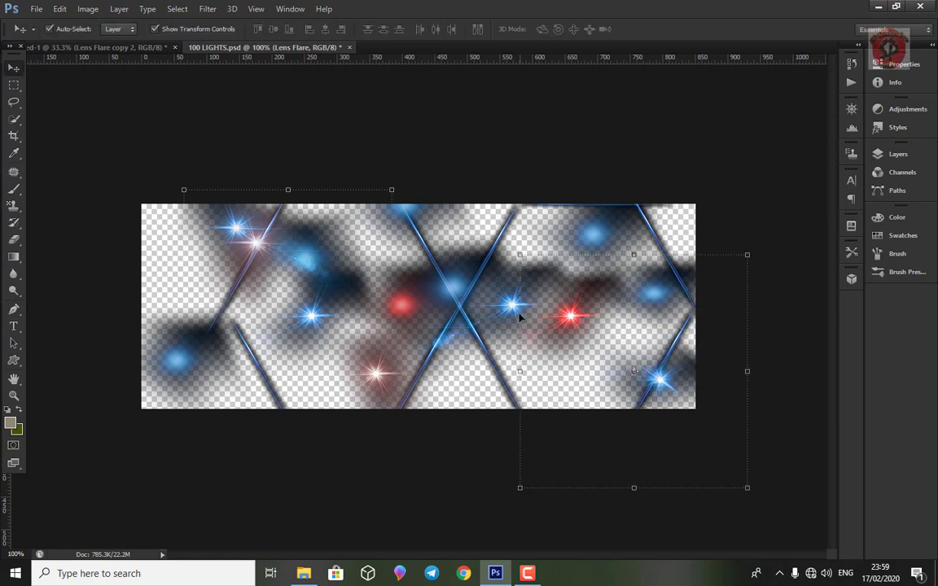
pyautogui.hotkey('ctrl', 't')
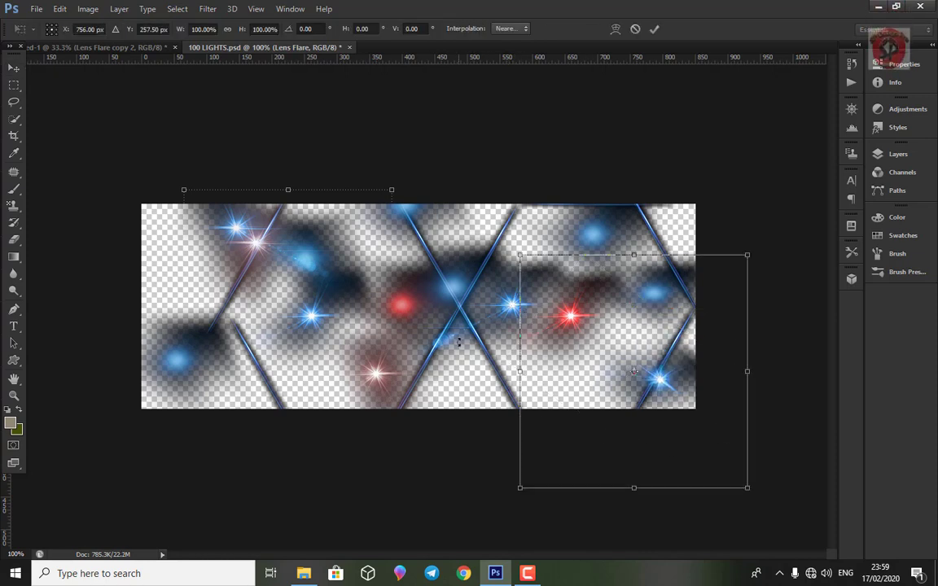
pyautogui.press('Return')
pyautogui.moveTo(650, 392)
pyautogui.mouseDown()
pyautogui.moveTo(659, 362)
pyautogui.moveTo(104, 51)
pyautogui.moveTo(505, 177)
pyautogui.mouseUp()
# Drop the blue flare on the right alien's eye and enlarge it wider
pyautogui.moveTo(659, 198); pyautogui.dragTo(659, 199)
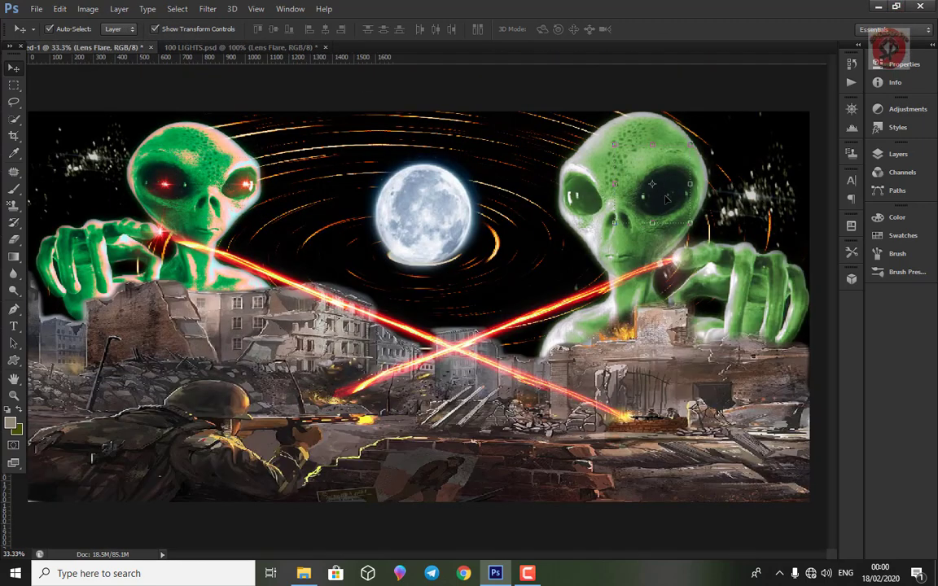
pyautogui.hotkey('ctrl', 't')
pyautogui.moveTo(692, 230); pyautogui.dragTo(700, 241)
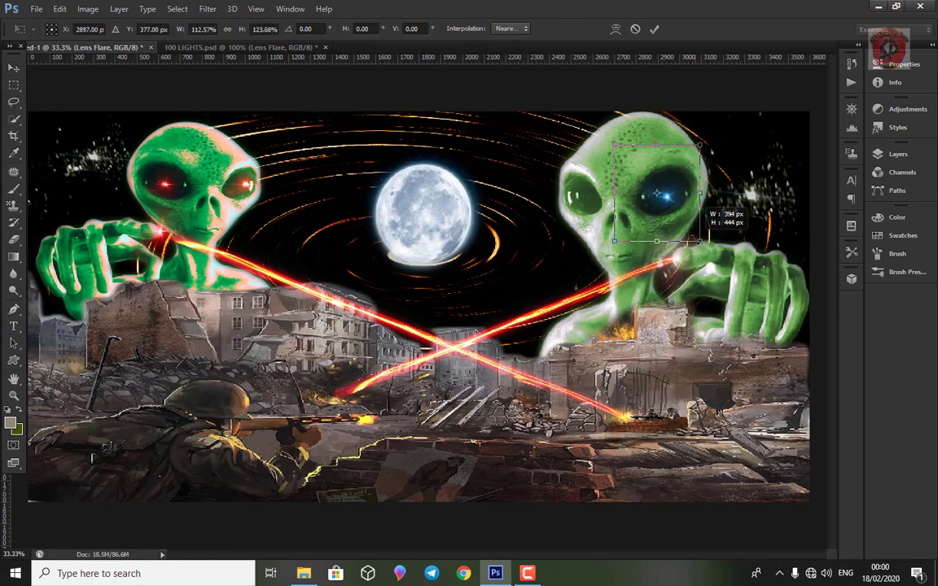
pyautogui.moveTo(616, 241); pyautogui.dragTo(602, 241)
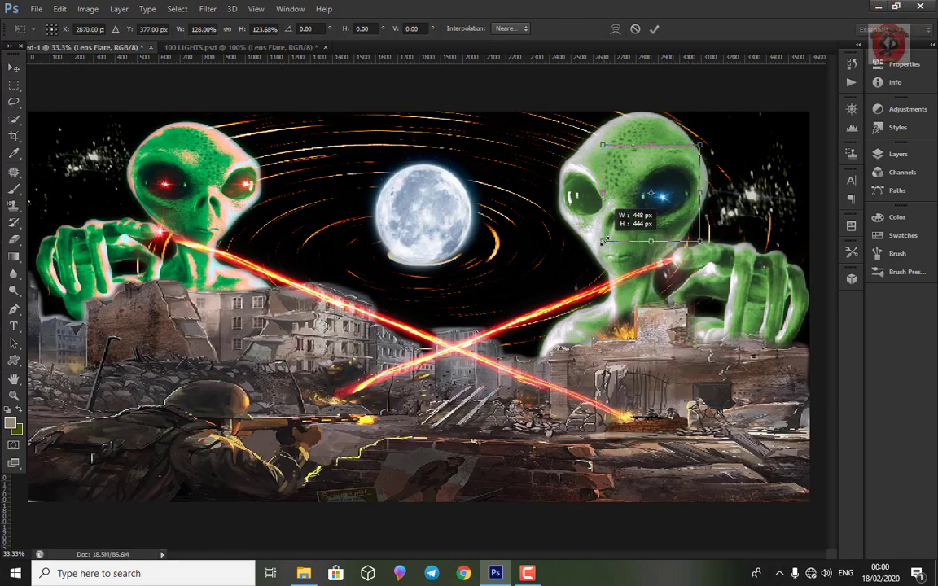
pyautogui.click(896, 154)
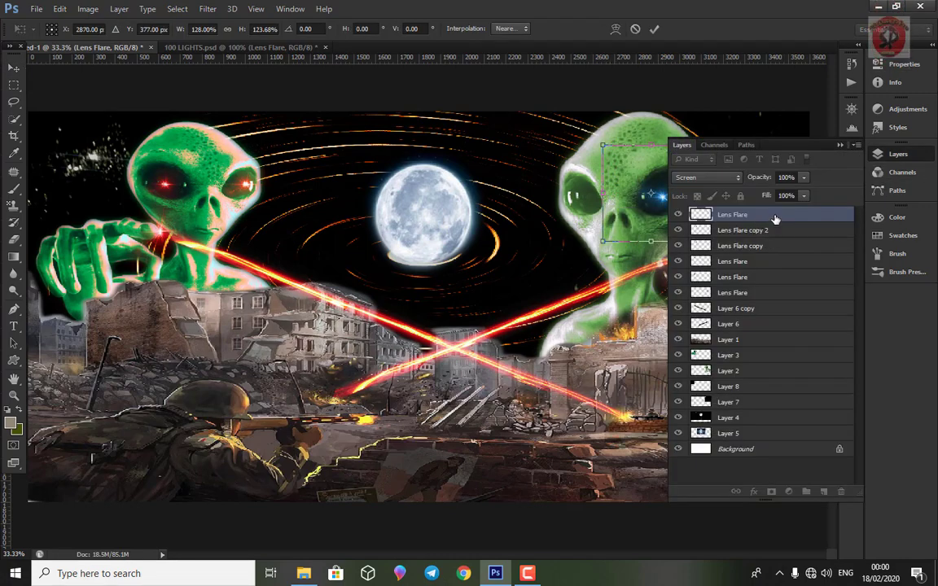
pyautogui.press('Return')
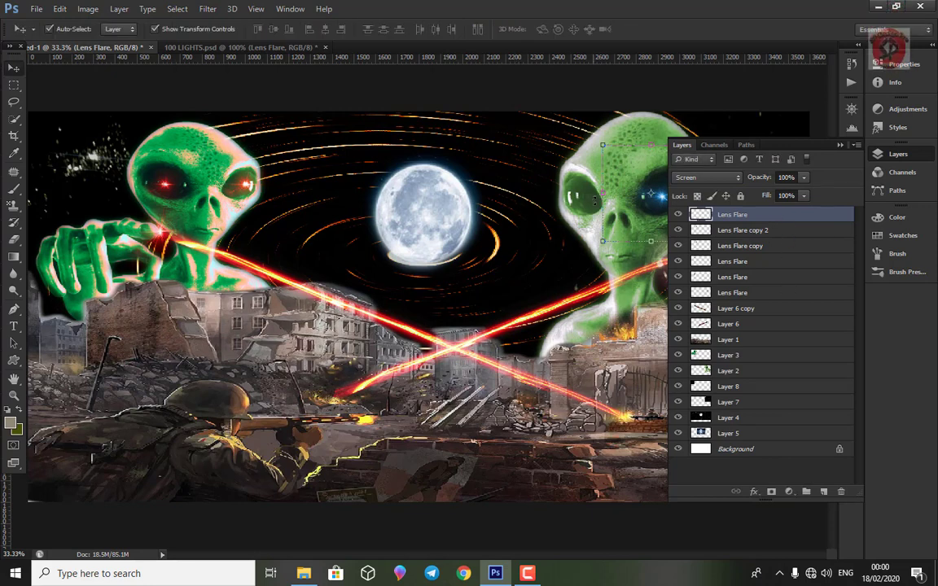
# Duplicate the blue flare onto the other eye and stack copies up to Lens Flare copy 6
pyautogui.moveTo(778, 216); pyautogui.dragTo(824, 492)
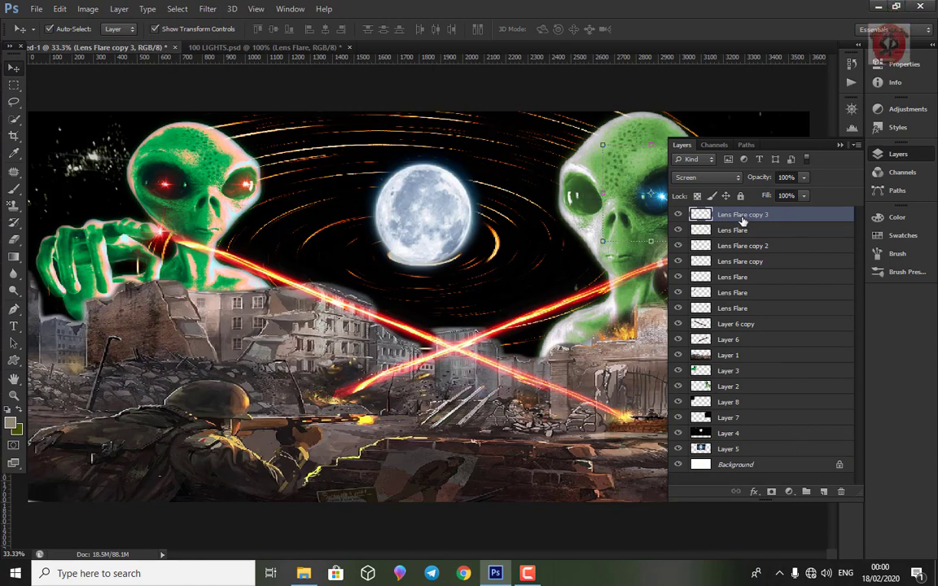
pyautogui.click(837, 145)
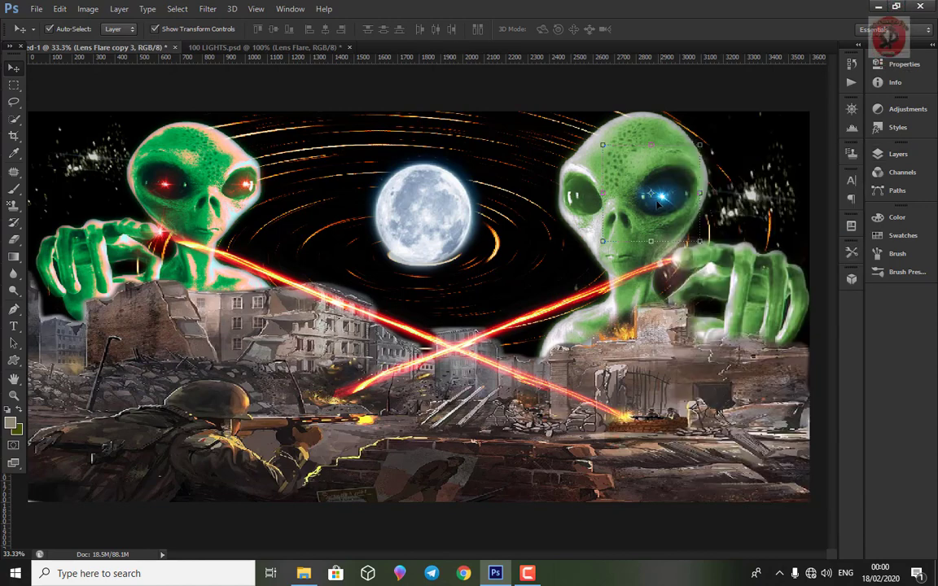
pyautogui.moveTo(672, 199)
pyautogui.mouseDown()
pyautogui.moveTo(595, 209)
pyautogui.moveTo(575, 199)
pyautogui.mouseUp()
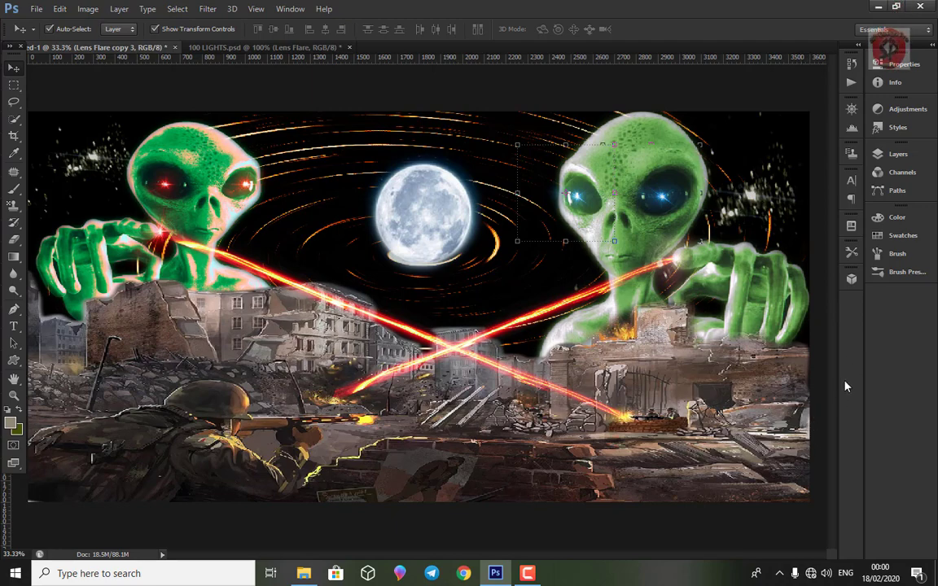
pyautogui.click(664, 201)
pyautogui.click(898, 154)
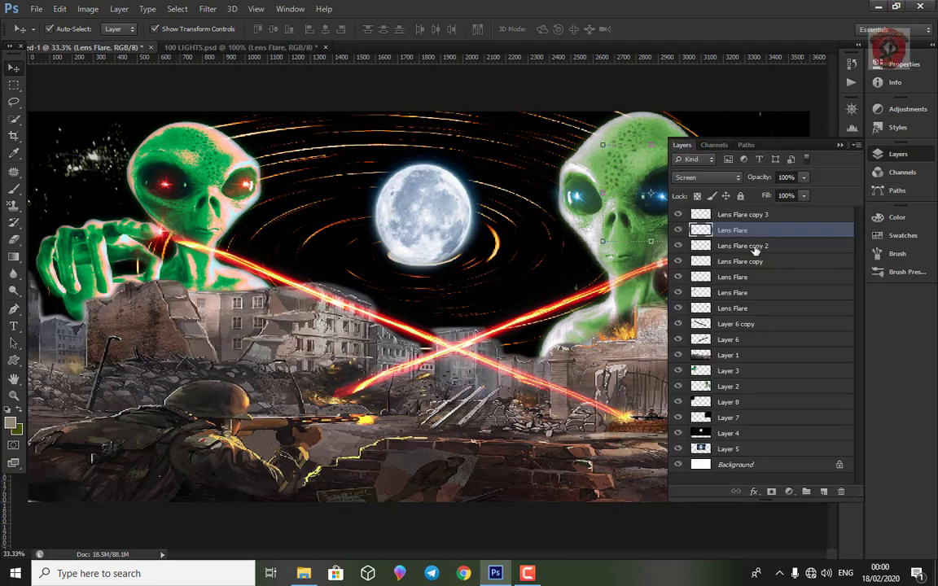
pyautogui.moveTo(783, 233); pyautogui.dragTo(823, 491)
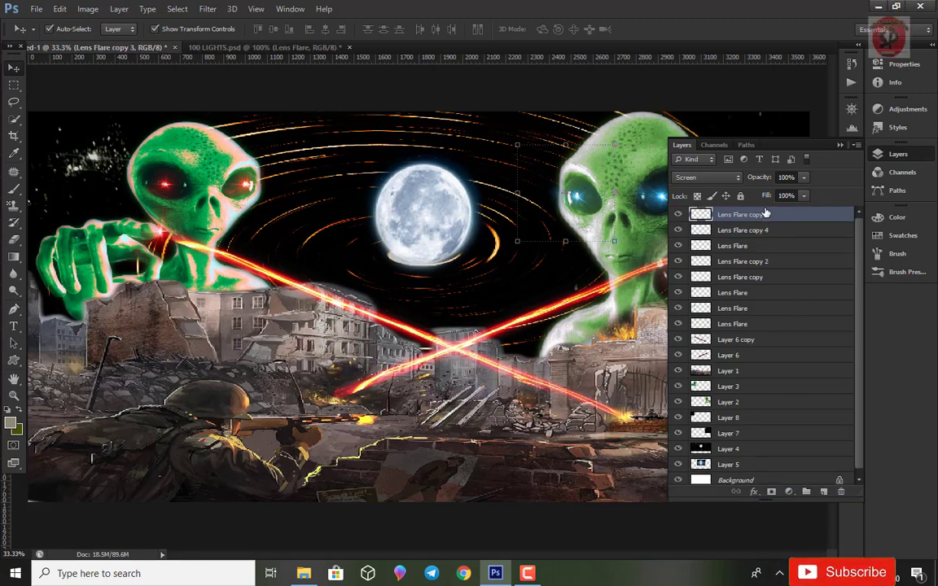
pyautogui.moveTo(765, 214)
pyautogui.mouseDown()
pyautogui.moveTo(802, 323)
pyautogui.moveTo(823, 491)
pyautogui.mouseUp()
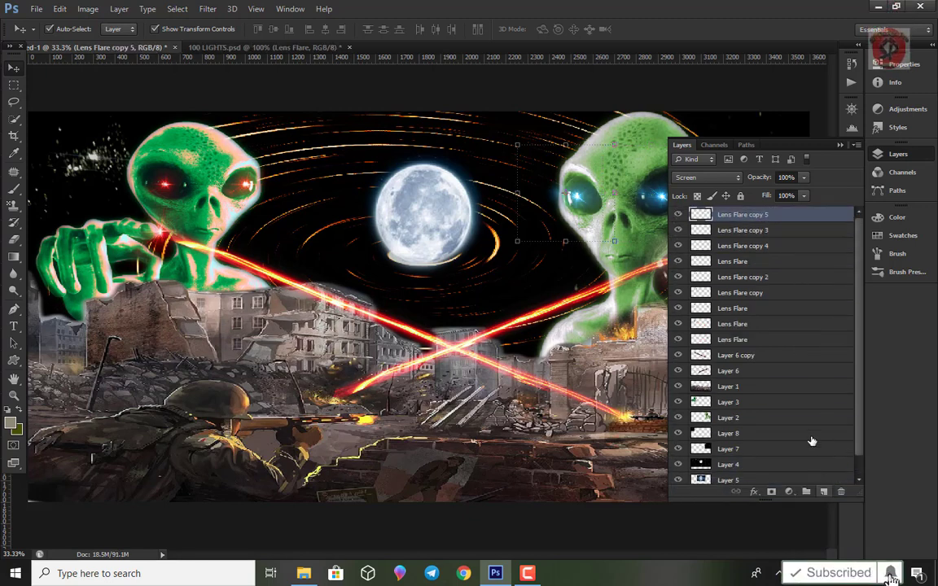
pyautogui.moveTo(774, 214); pyautogui.dragTo(826, 492)
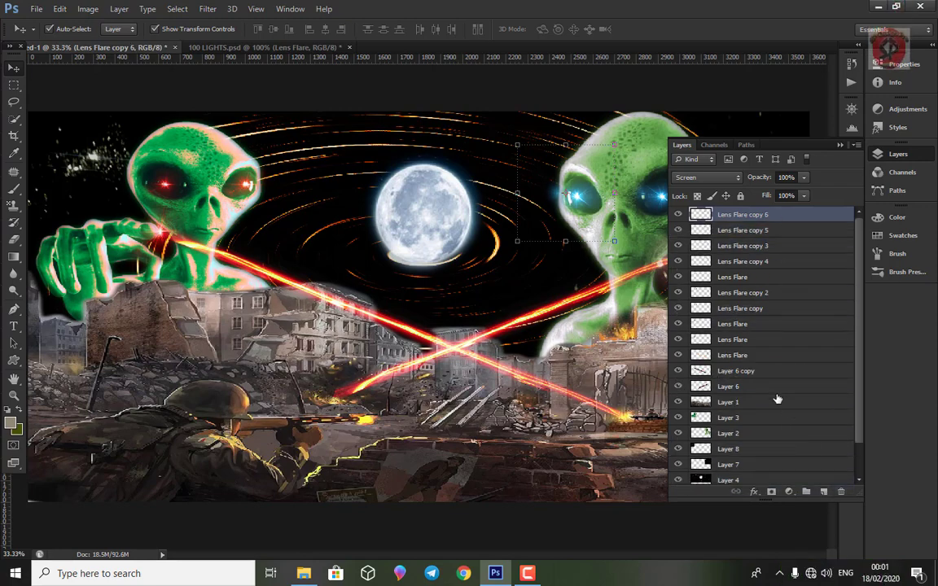
pyautogui.click(839, 145)
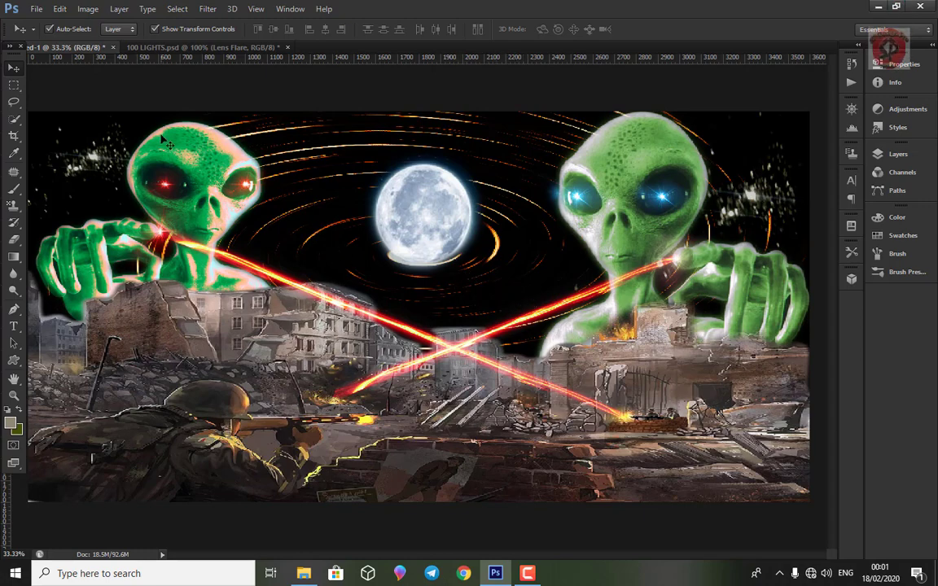
# Bring another flare from 100 LIGHTS onto the moon and start enlarging it
pyautogui.click(195, 47)
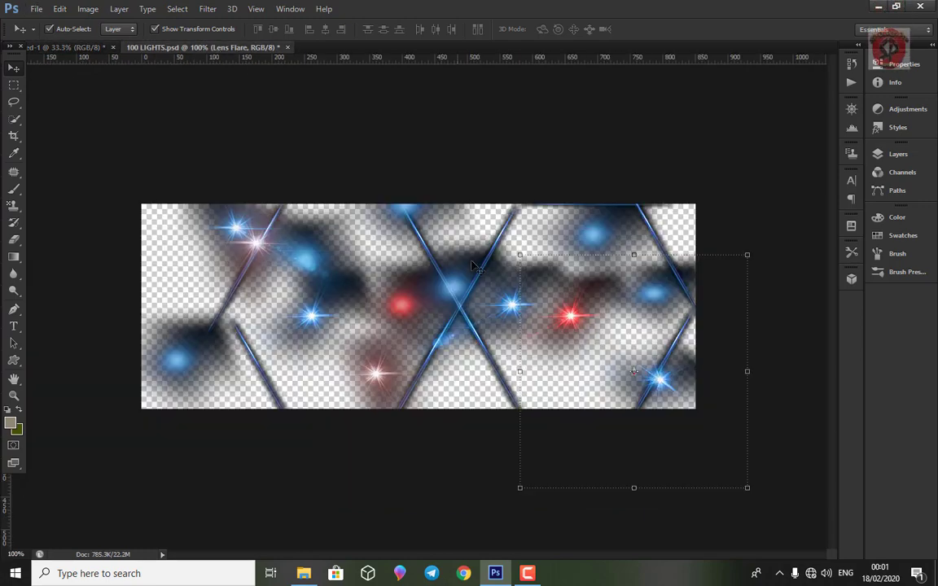
pyautogui.moveTo(380, 381)
pyautogui.mouseDown()
pyautogui.moveTo(77, 47)
pyautogui.moveTo(440, 210)
pyautogui.mouseUp()
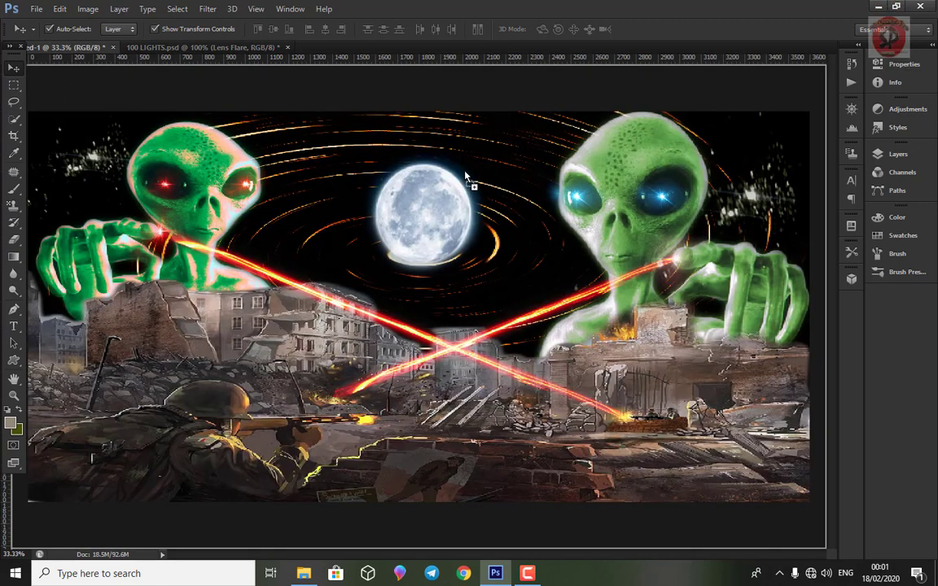
pyautogui.moveTo(467, 177); pyautogui.dragTo(468, 179)
pyautogui.hotkey('ctrl', 't')
pyautogui.moveTo(358, 208)
pyautogui.mouseDown()
pyautogui.moveTo(387, 241)
pyautogui.moveTo(340, 246)
pyautogui.mouseUp()
pyautogui.moveTo(413, 151); pyautogui.dragTo(413, 129)
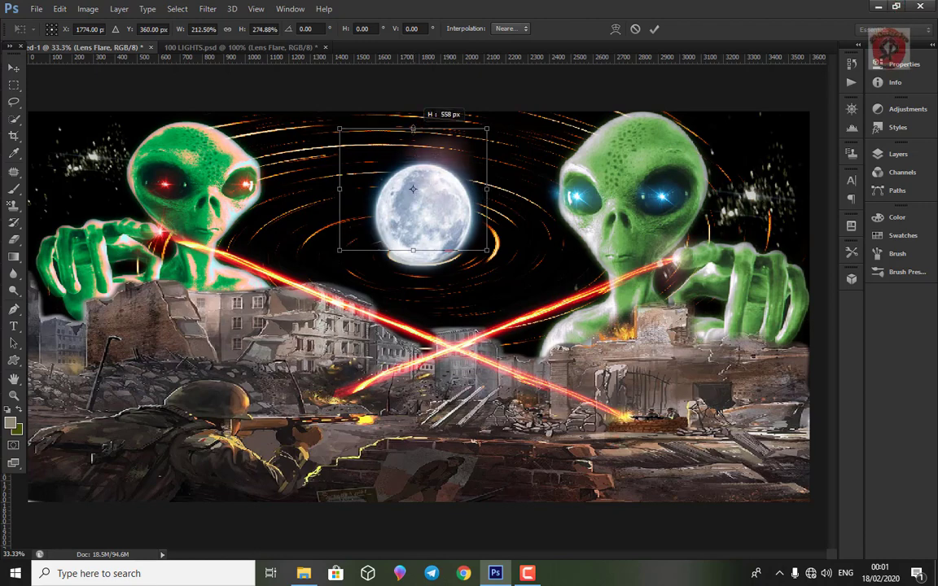
pyautogui.moveTo(316, 188); pyautogui.dragTo(282, 188)
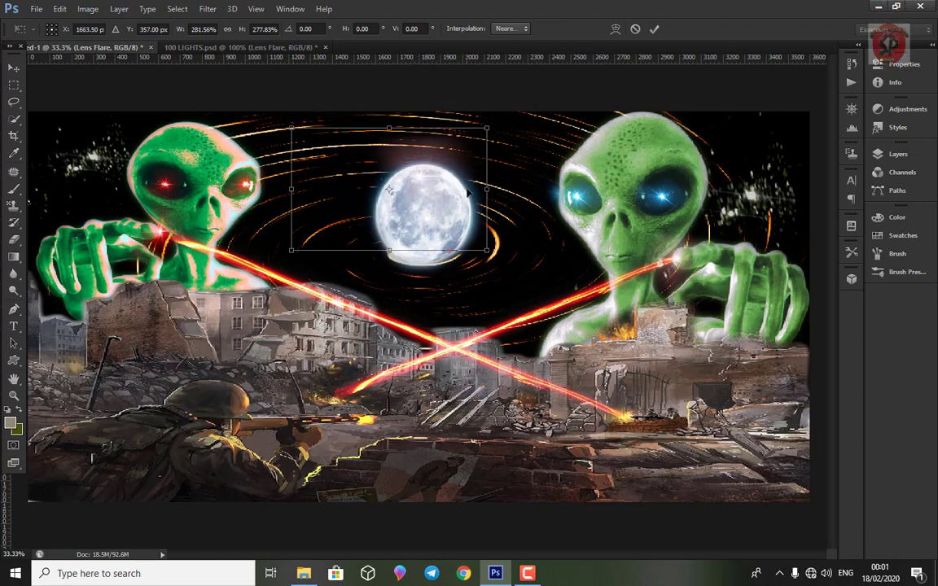
pyautogui.moveTo(489, 188); pyautogui.dragTo(541, 189)
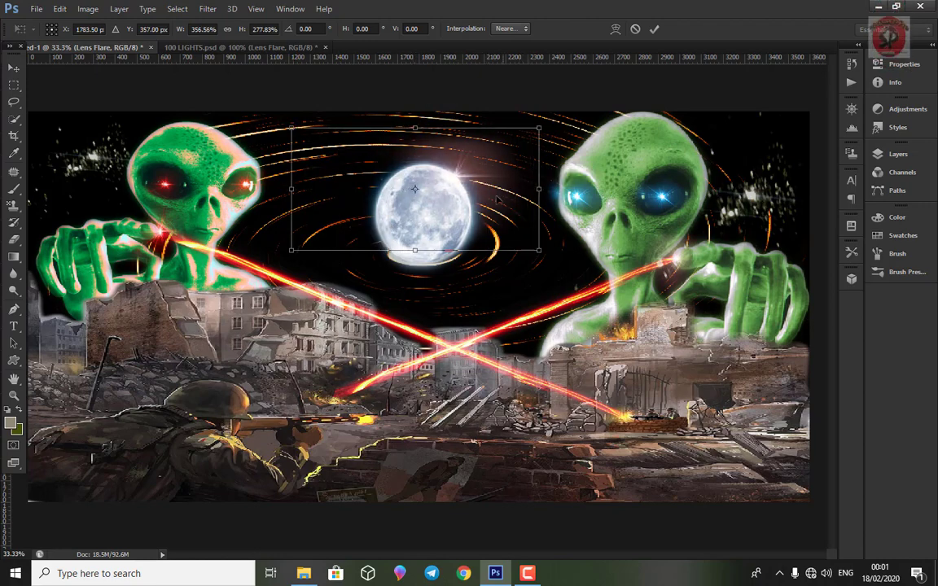
# Stretch the moon flare far to both sides and duplicate it as Lens Flare copy 7
pyautogui.moveTo(292, 252); pyautogui.dragTo(249, 342)
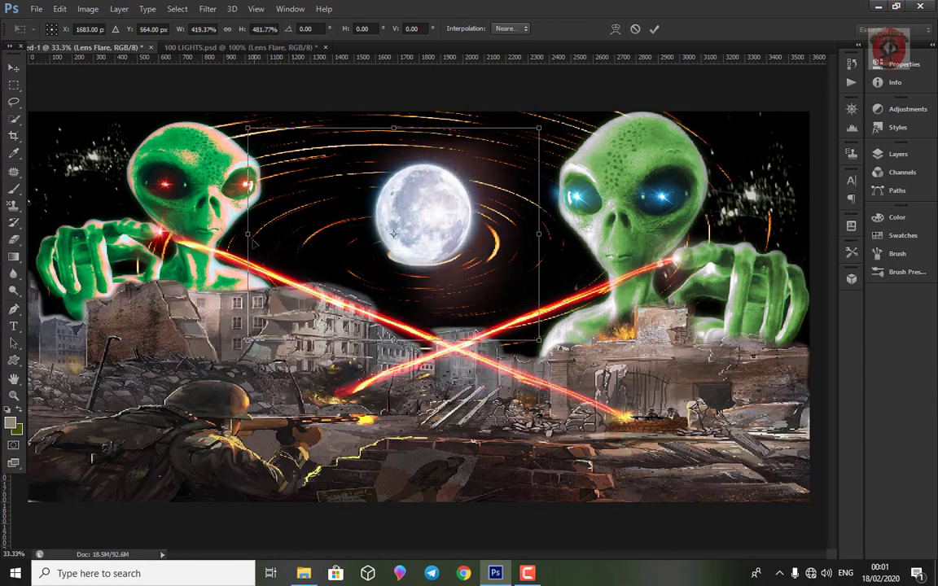
pyautogui.moveTo(249, 234); pyautogui.dragTo(197, 228)
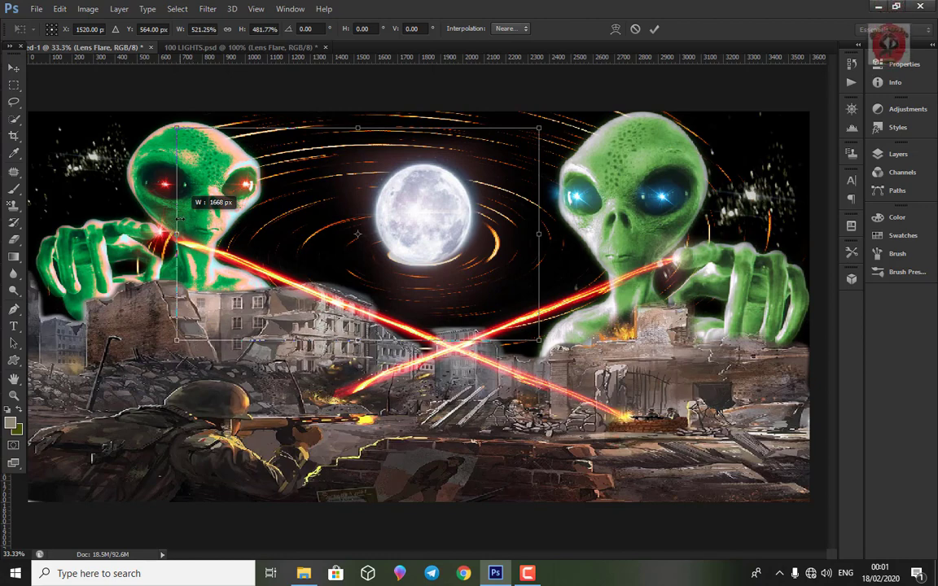
pyautogui.moveTo(539, 234); pyautogui.dragTo(566, 233)
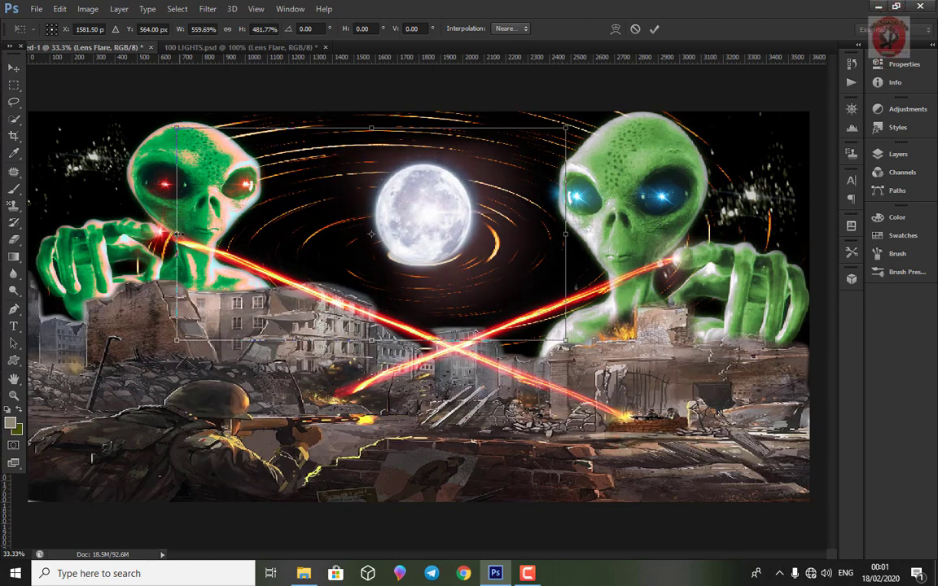
pyautogui.moveTo(176, 234); pyautogui.dragTo(118, 228)
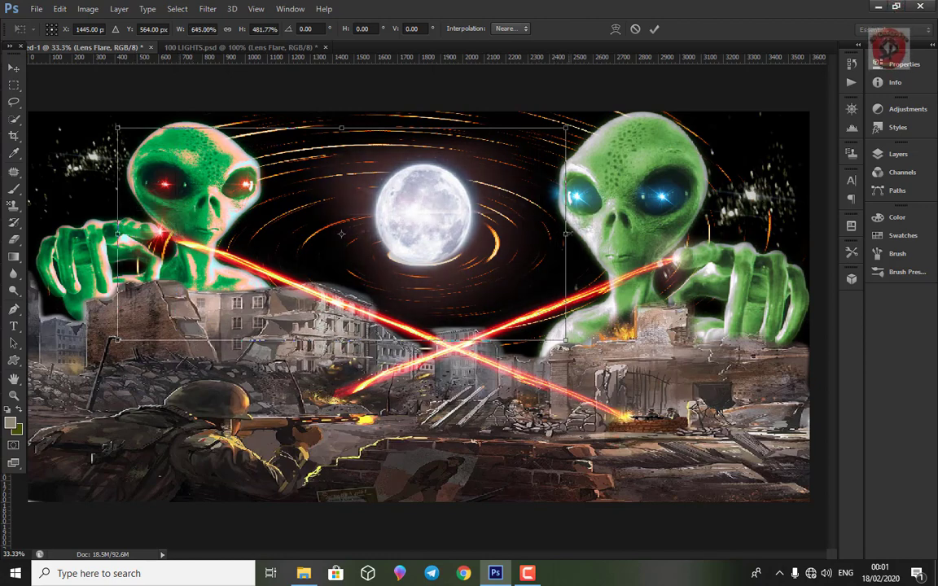
pyautogui.moveTo(566, 234); pyautogui.dragTo(589, 234)
pyautogui.moveTo(118, 233); pyautogui.dragTo(102, 232)
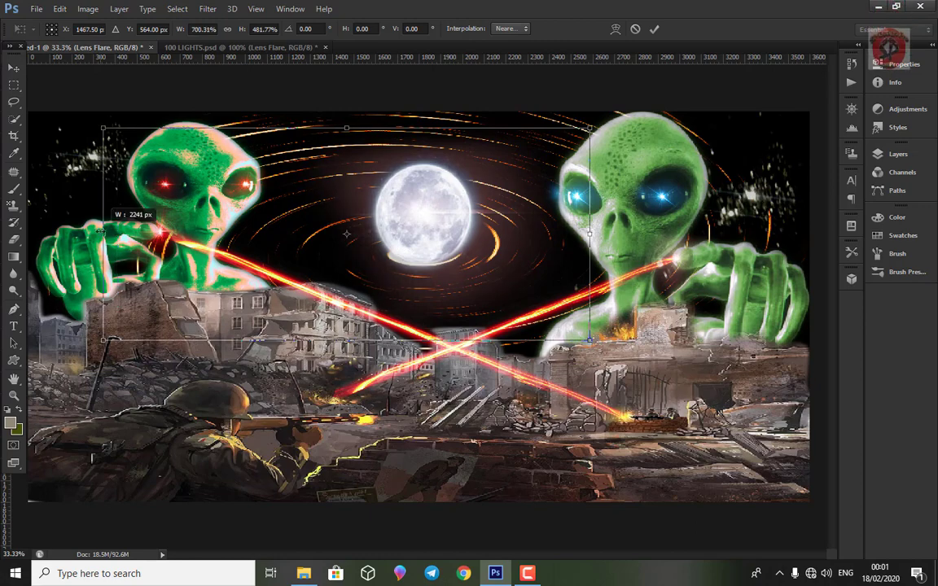
pyautogui.press('Return')
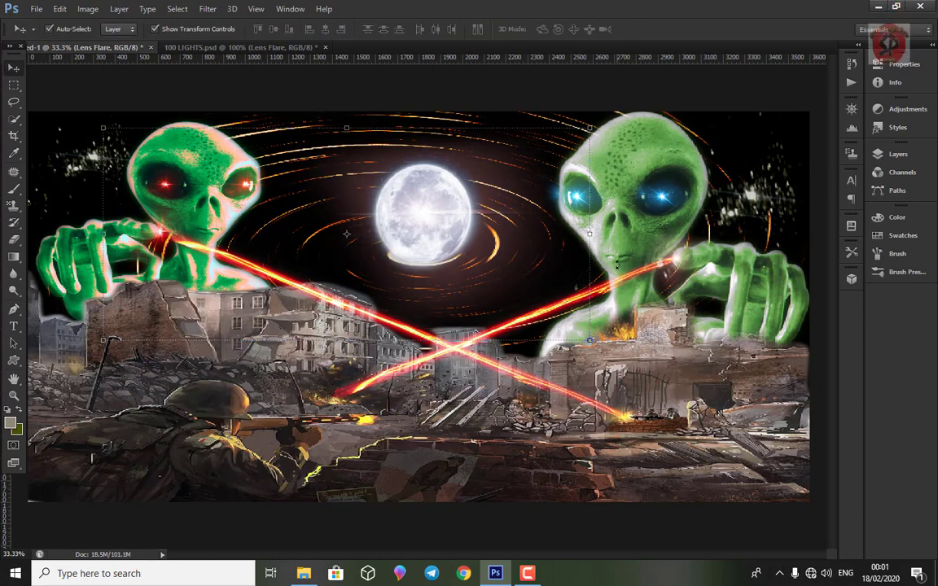
pyautogui.click(897, 153)
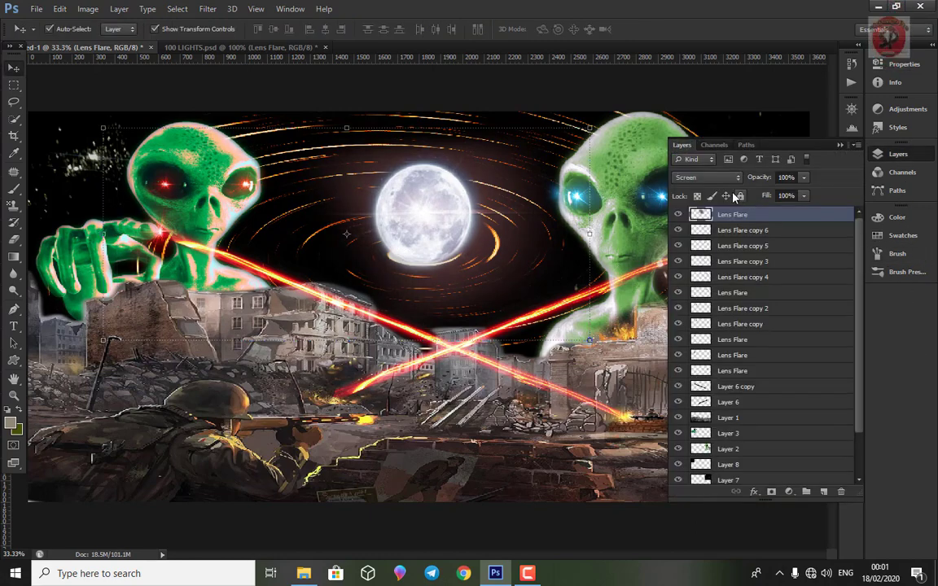
pyautogui.moveTo(775, 216); pyautogui.dragTo(824, 493)
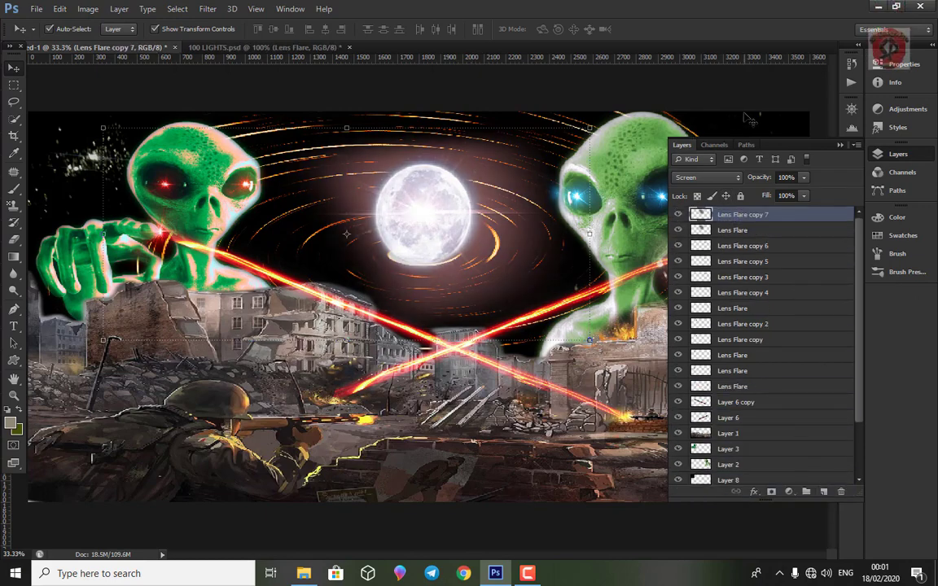
pyautogui.click(840, 145)
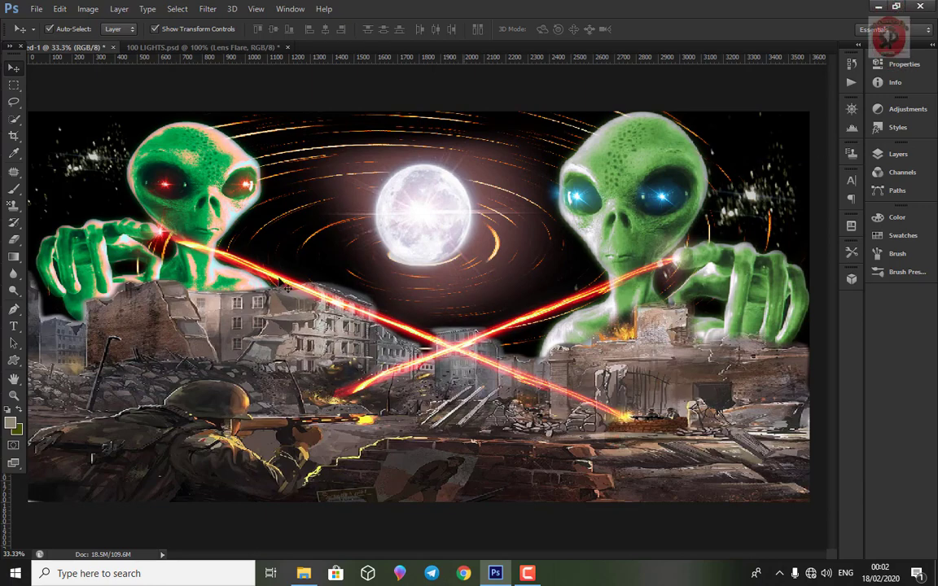
# Erase excess flare glow left of and above the moon on Lens Flare copy 7
pyautogui.click(14, 240)
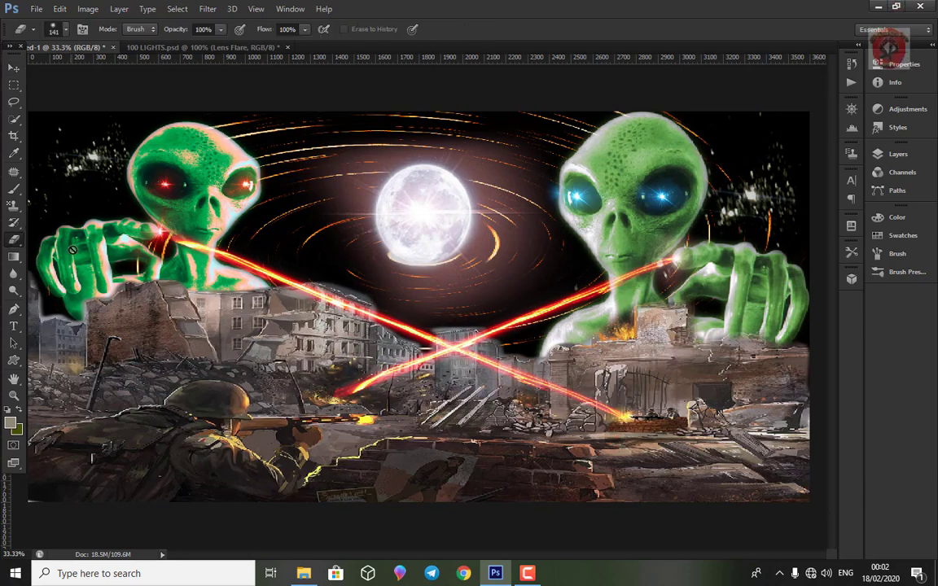
pyautogui.click(905, 153)
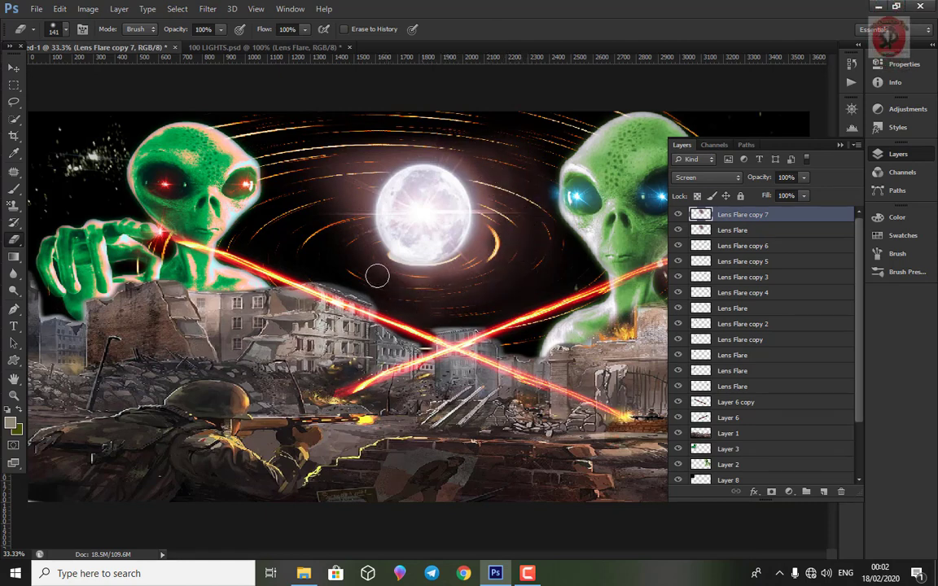
pyautogui.moveTo(348, 259); pyautogui.dragTo(330, 142)
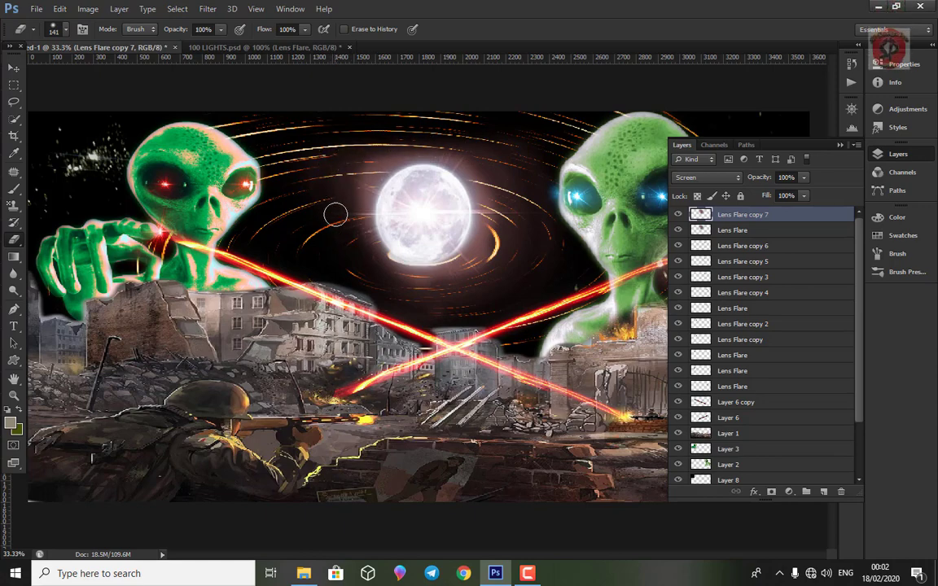
pyautogui.moveTo(454, 294); pyautogui.dragTo(453, 152)
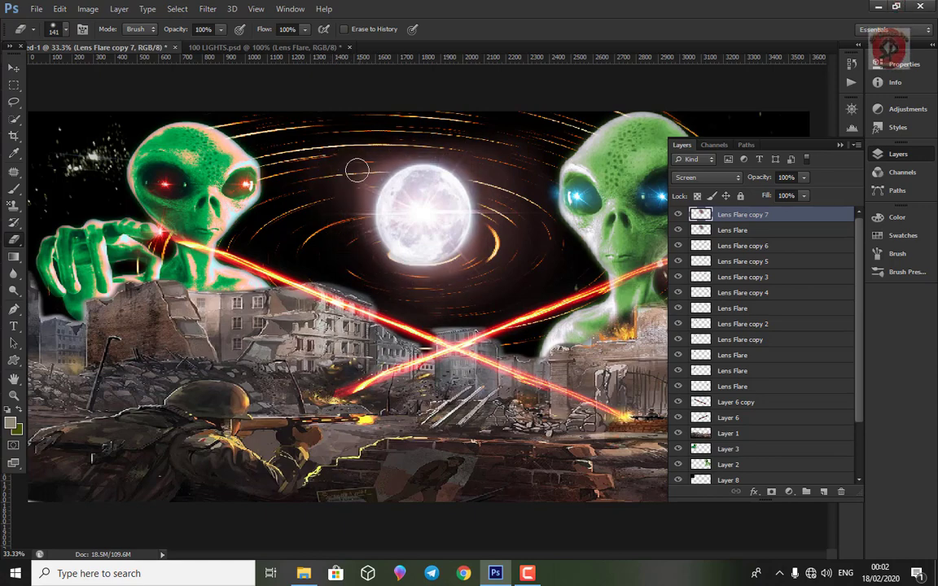
pyautogui.click(839, 145)
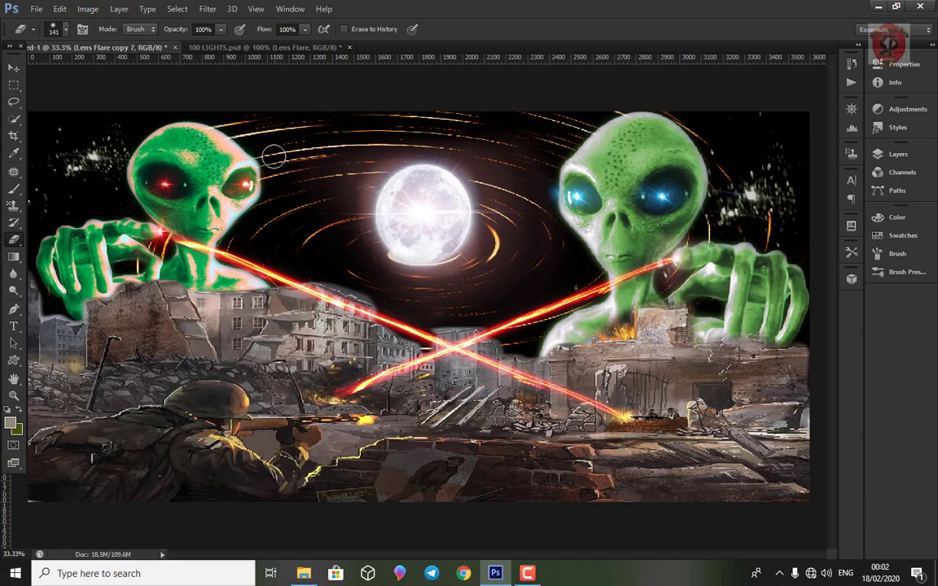
pyautogui.click(18, 65)
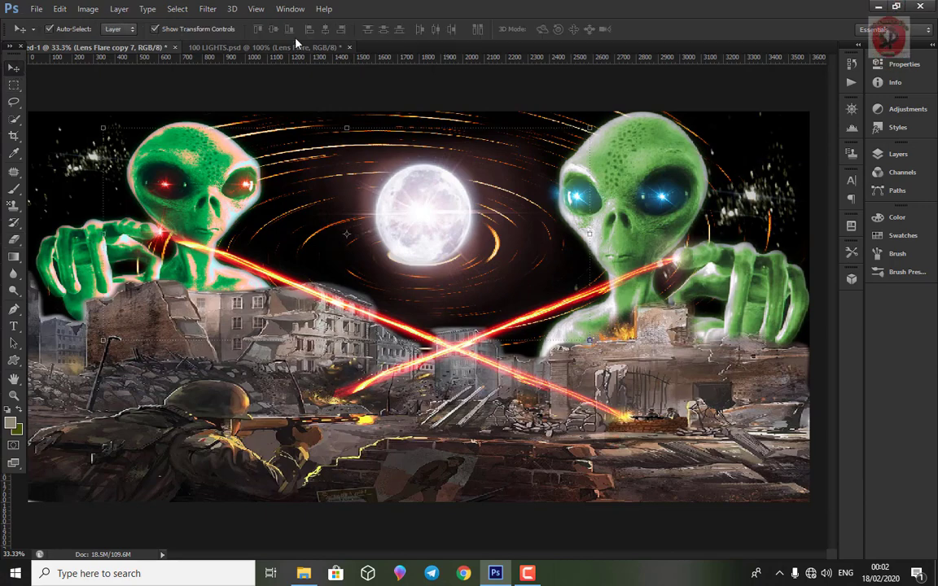
pyautogui.click(36, 9)
# Open the sparkle overlay image and convert its Background into a normal layer
pyautogui.click(44, 34)
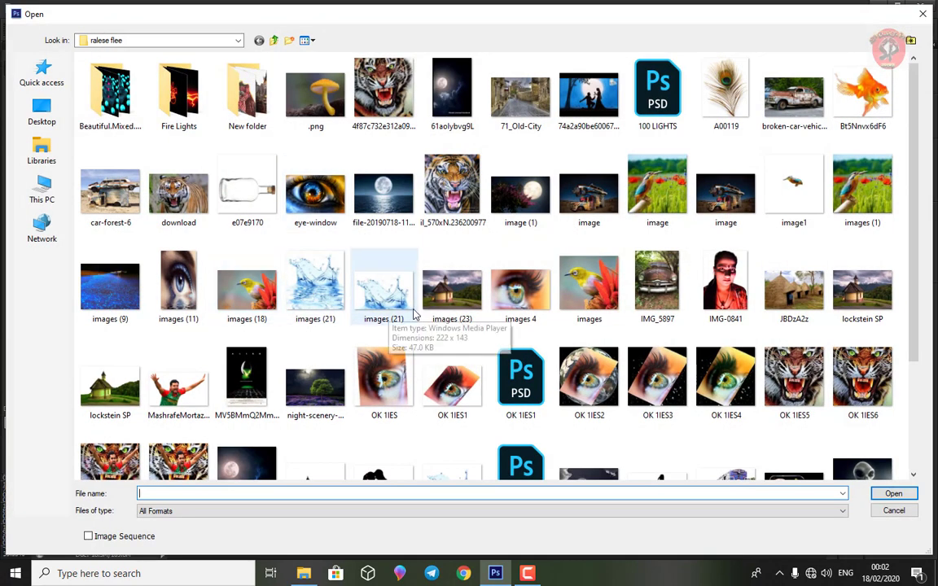
pyautogui.scroll(-2, 398, 261)
pyautogui.click(450, 427)
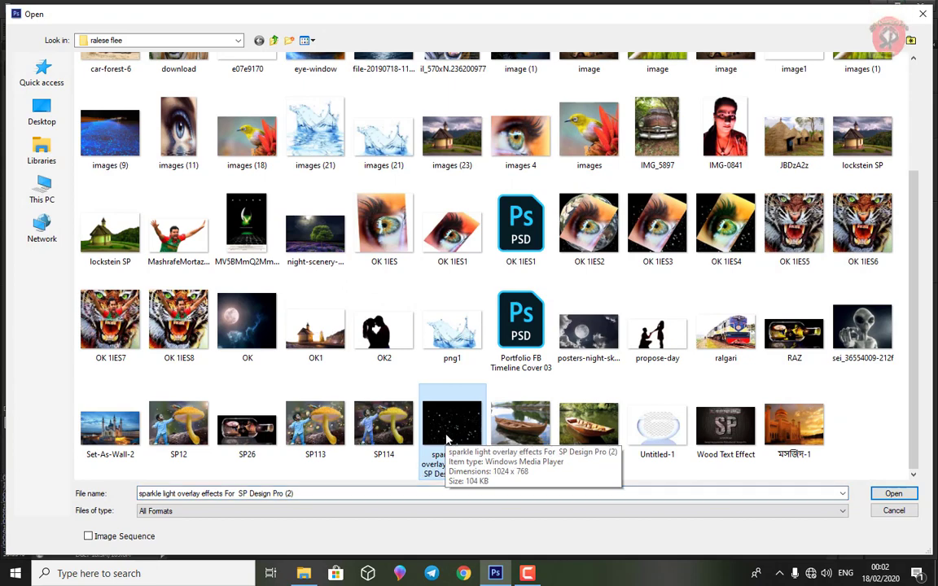
pyautogui.click(893, 494)
pyautogui.click(898, 154)
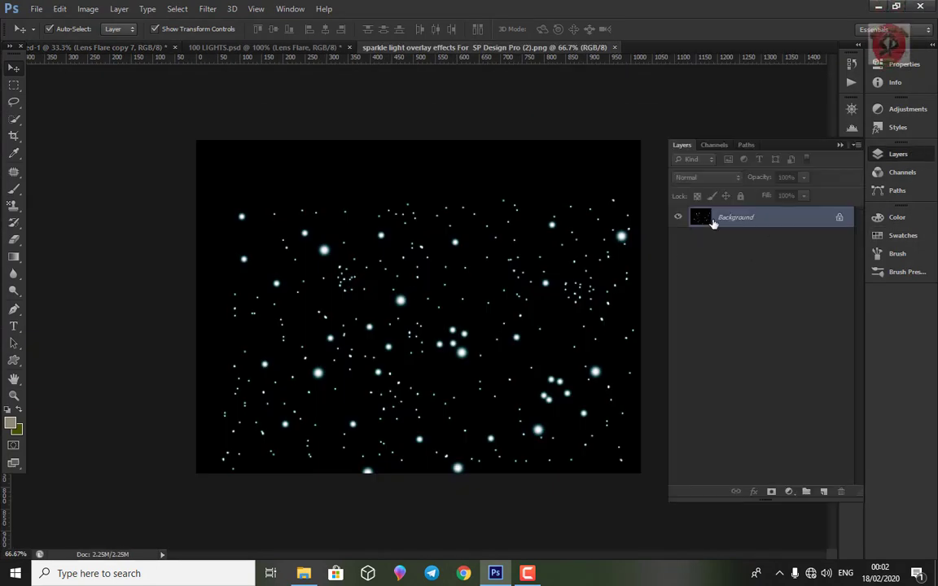
pyautogui.doubleClick(716, 217)
pyautogui.click(577, 181)
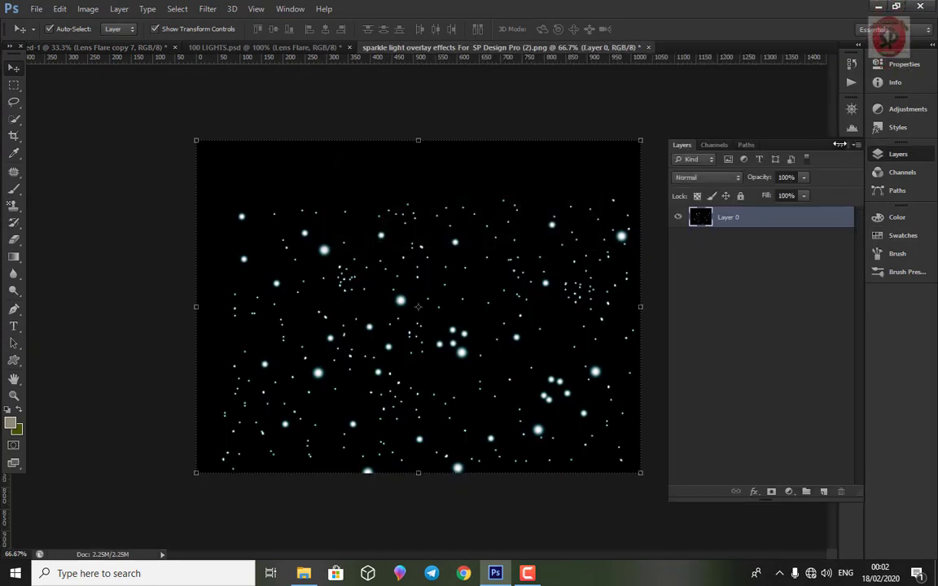
# Place the sparkles as Layer 9 behind the aliens, stretched over the upper-left sky, and duplicate it
pyautogui.moveTo(317, 249)
pyautogui.mouseDown()
pyautogui.moveTo(187, 155)
pyautogui.moveTo(73, 52)
pyautogui.moveTo(84, 162)
pyautogui.mouseUp()
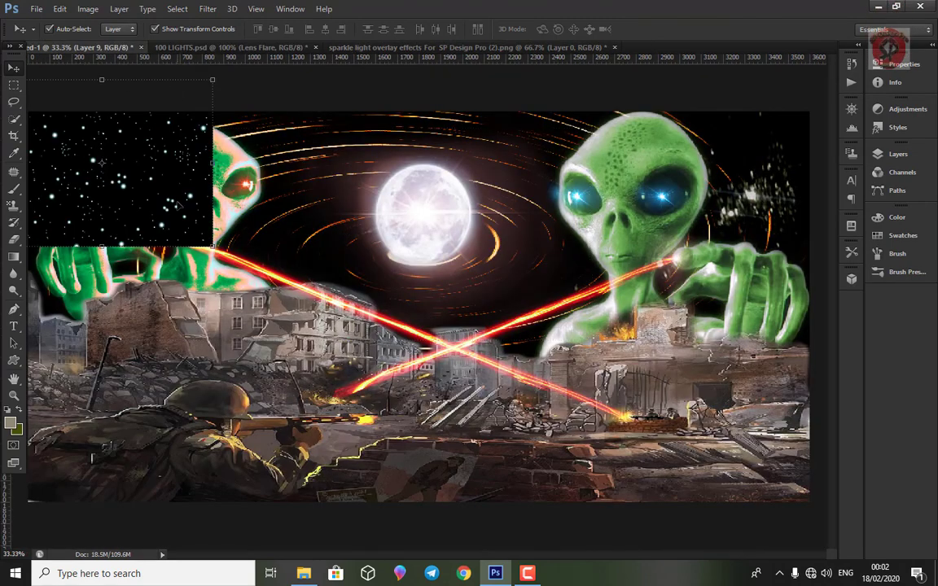
pyautogui.click(898, 154)
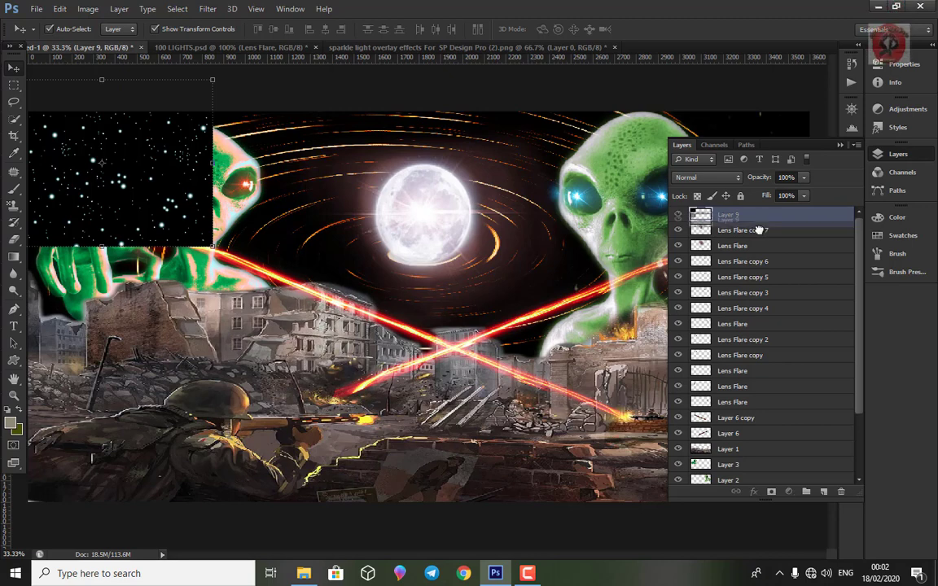
pyautogui.moveTo(765, 215); pyautogui.dragTo(779, 472)
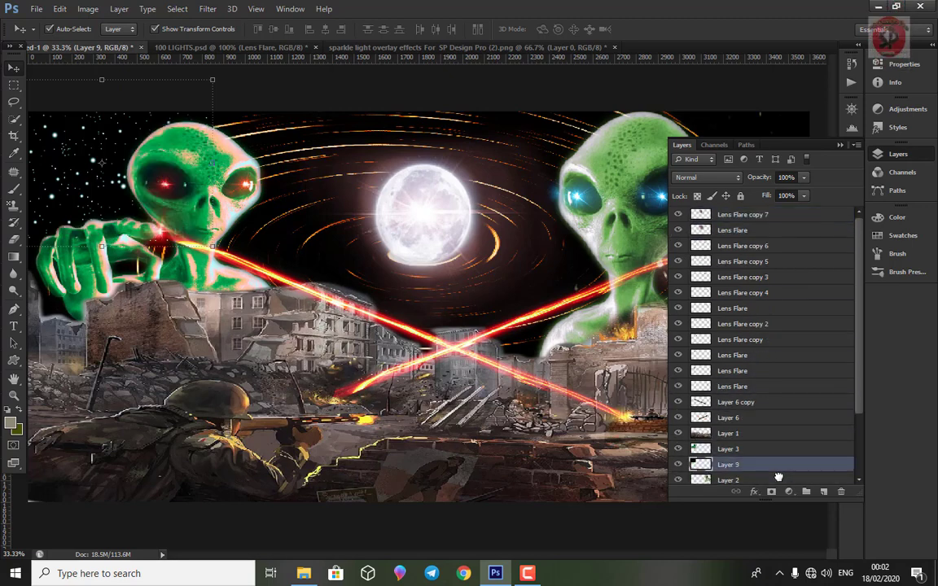
pyautogui.moveTo(211, 162); pyautogui.dragTo(228, 163)
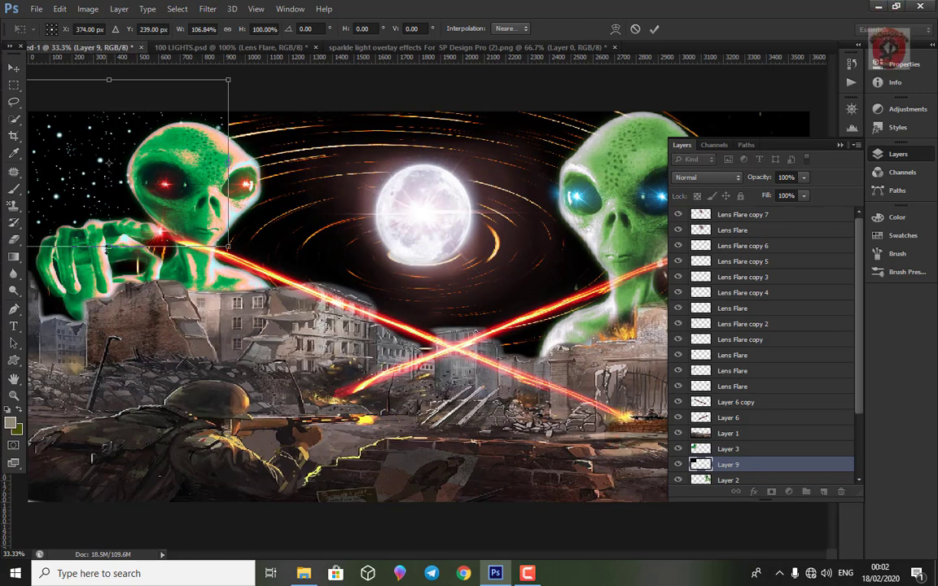
pyautogui.moveTo(108, 244); pyautogui.dragTo(99, 316)
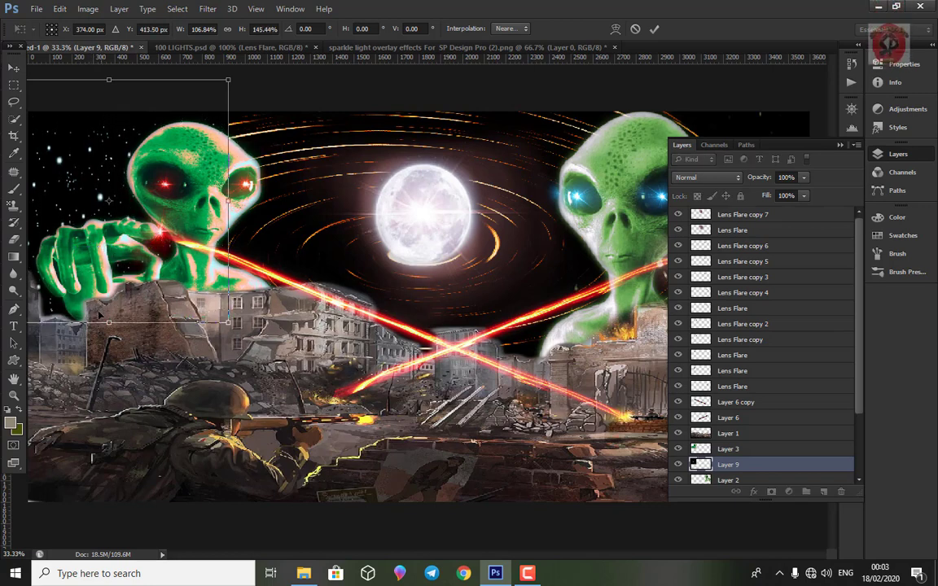
pyautogui.press('Return')
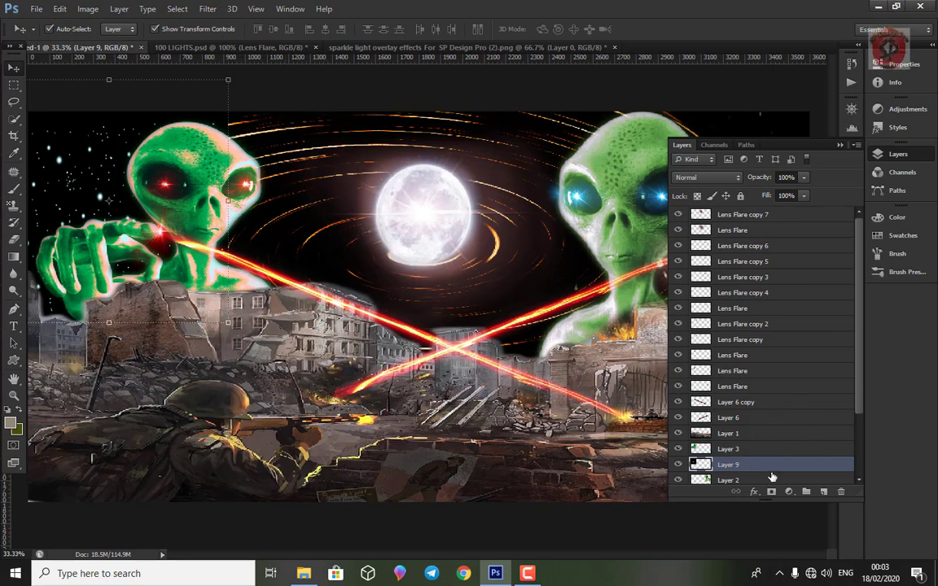
pyautogui.moveTo(772, 472); pyautogui.dragTo(823, 491)
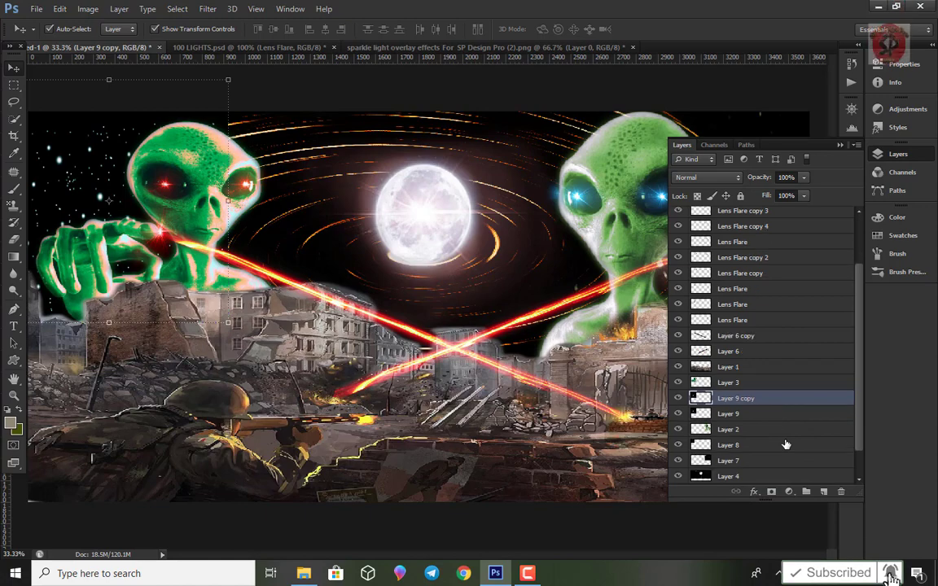
# Move Layer 9 copy to the upper-right sky beneath Layer 2 and erase its stray edges
pyautogui.scroll(-2, 789, 420)
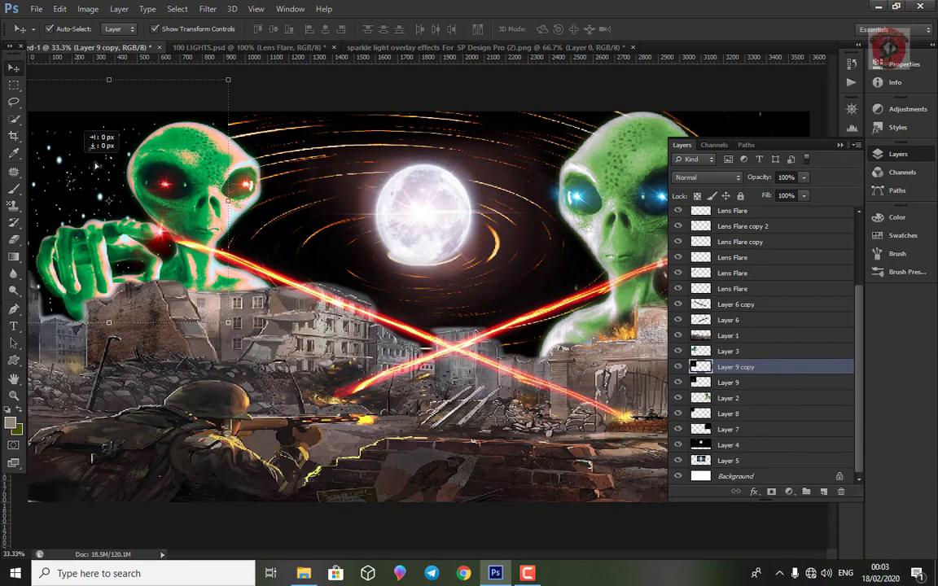
pyautogui.moveTo(95, 165); pyautogui.dragTo(656, 140)
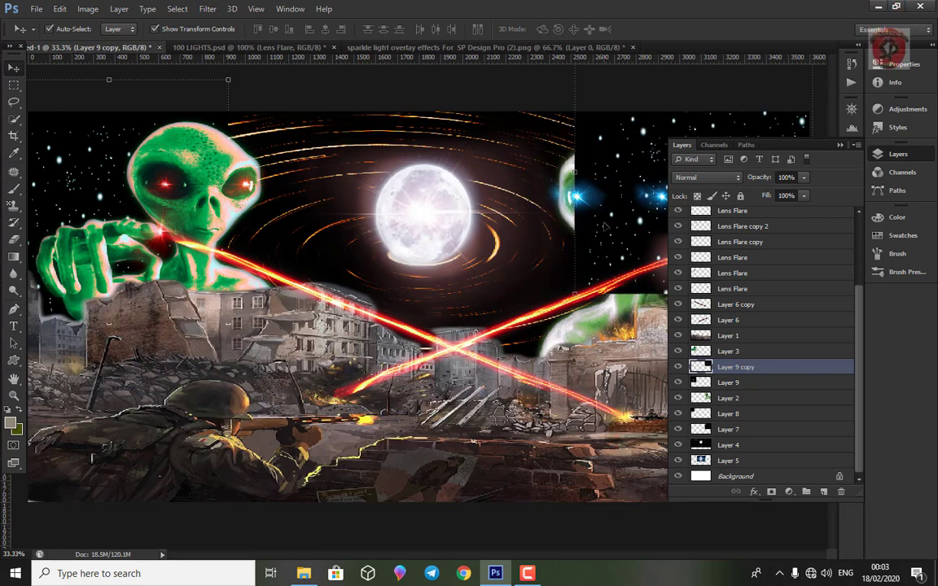
pyautogui.moveTo(742, 370); pyautogui.dragTo(742, 402)
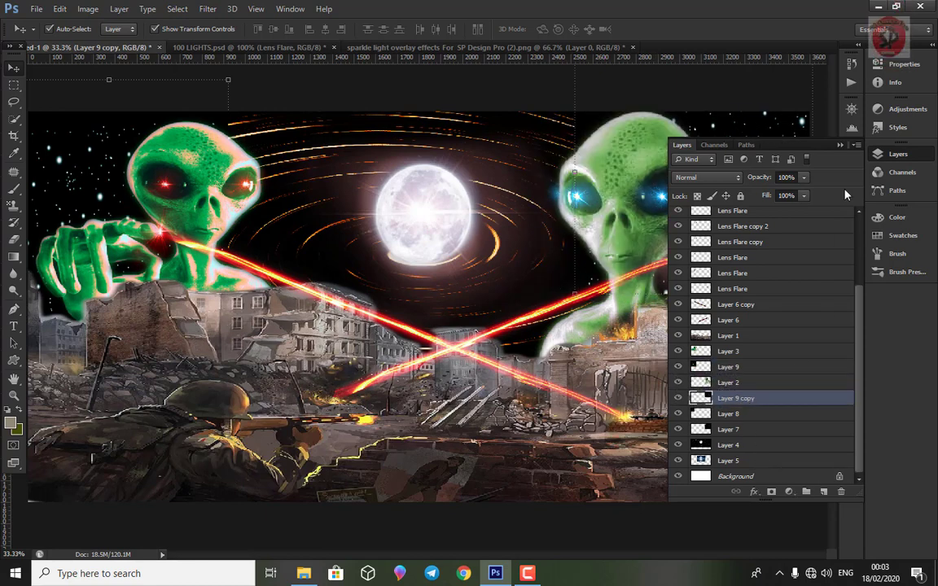
pyautogui.doubleClick(752, 147)
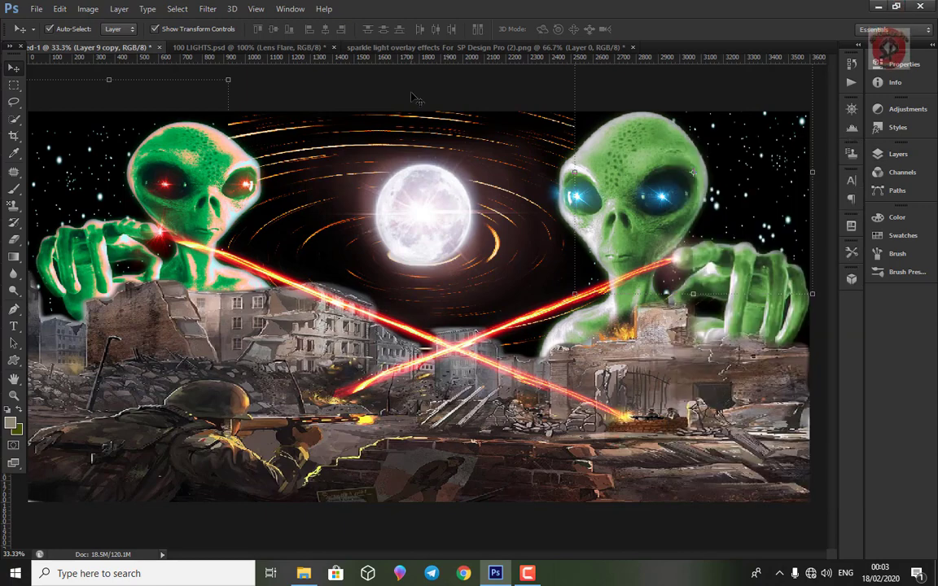
pyautogui.click(898, 154)
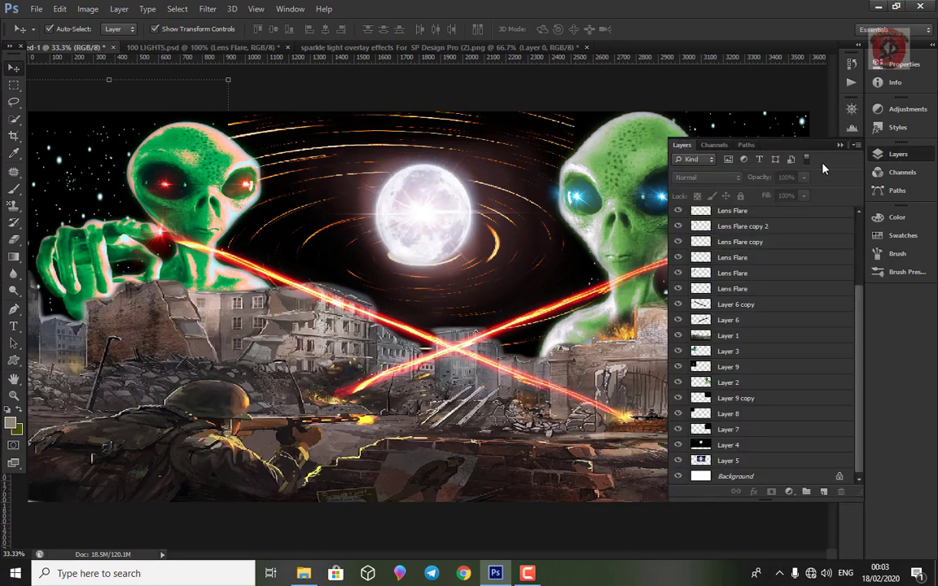
pyautogui.click(727, 368)
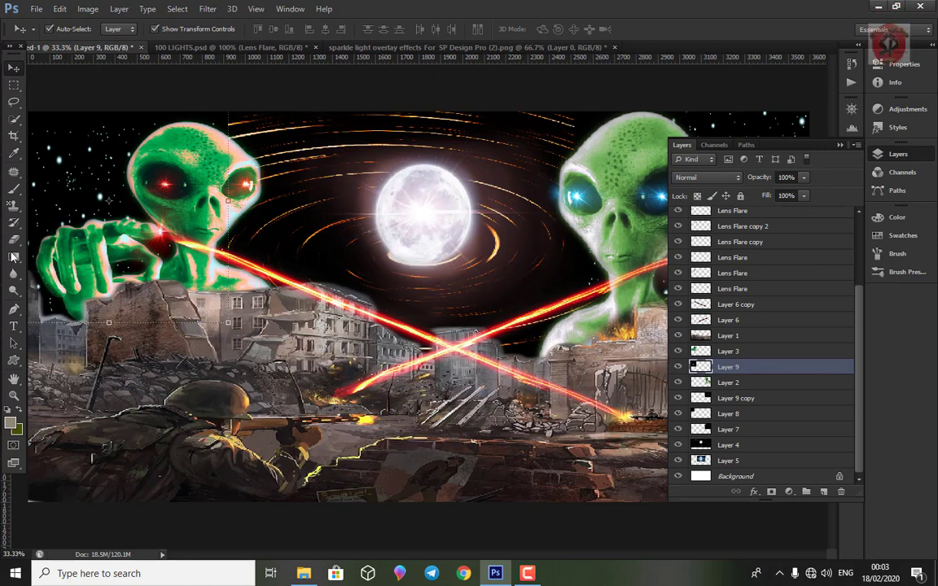
pyautogui.press('e')
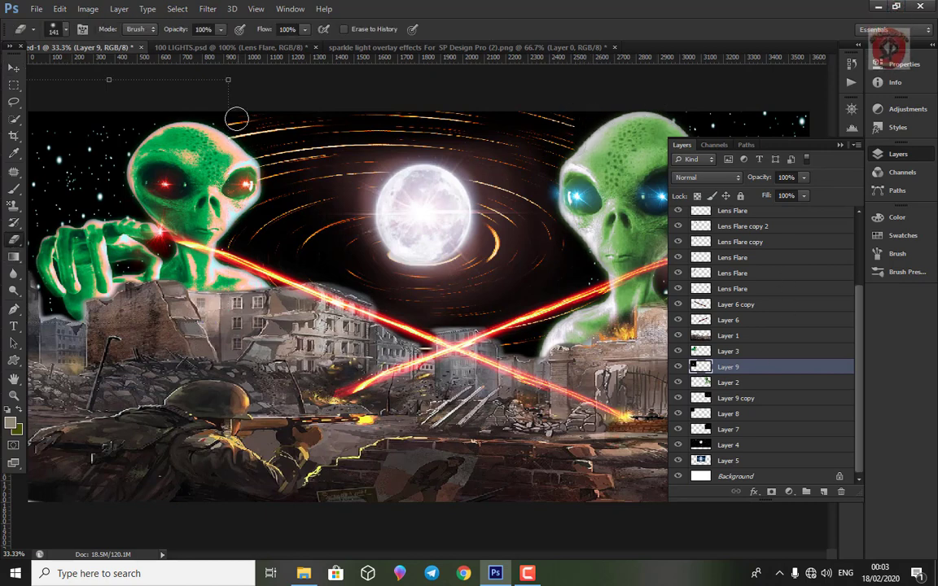
pyautogui.click(717, 399)
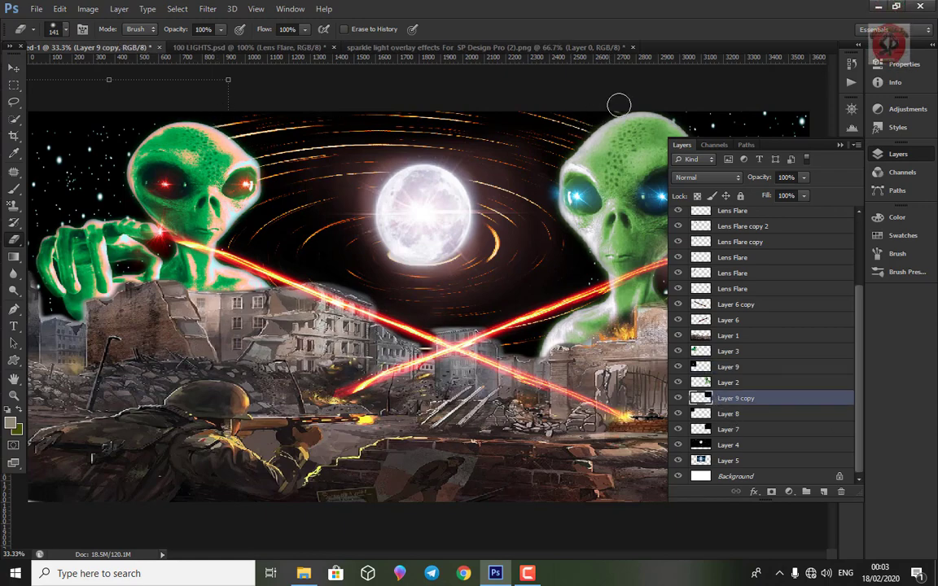
pyautogui.click(828, 120)
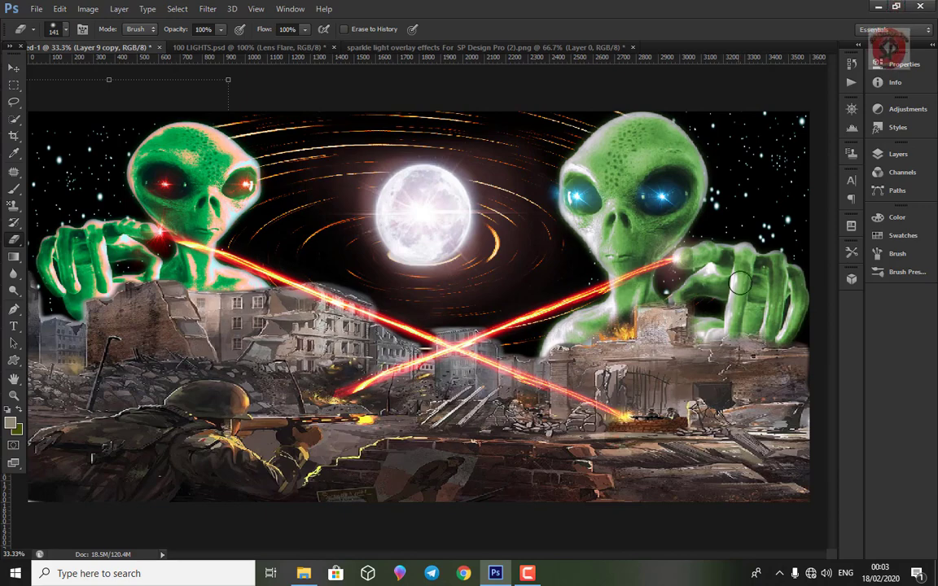
# Drag a blue lens flare from 100 LIGHTS into the alien composite
pyautogui.click(245, 47)
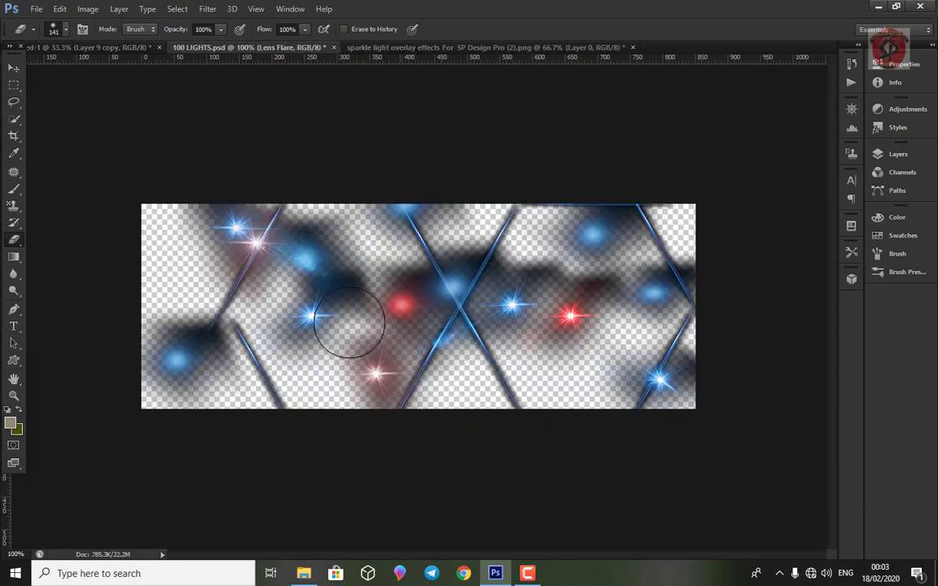
pyautogui.click(13, 69)
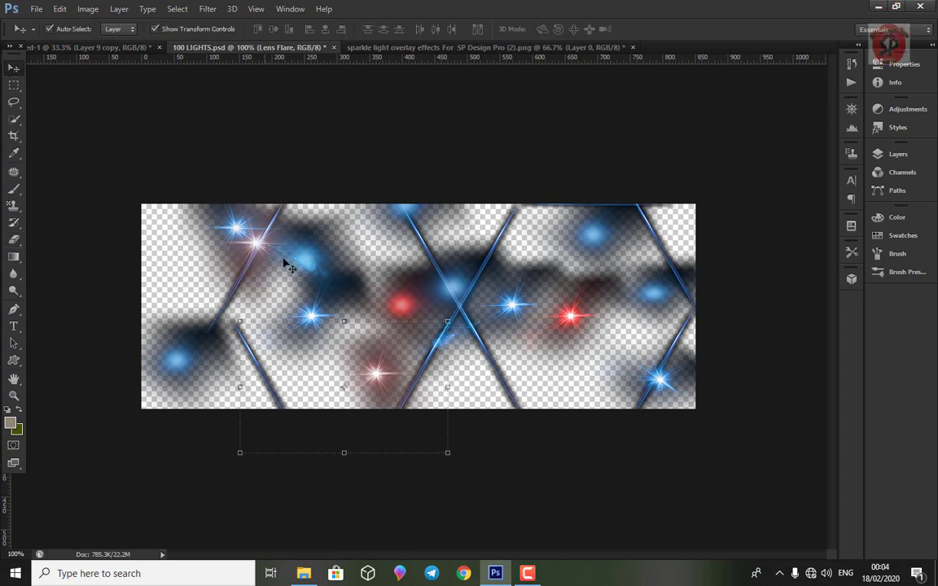
pyautogui.moveTo(198, 363); pyautogui.dragTo(226, 355)
pyautogui.moveTo(303, 257)
pyautogui.mouseDown()
pyautogui.moveTo(244, 257)
pyautogui.moveTo(177, 352)
pyautogui.mouseUp()
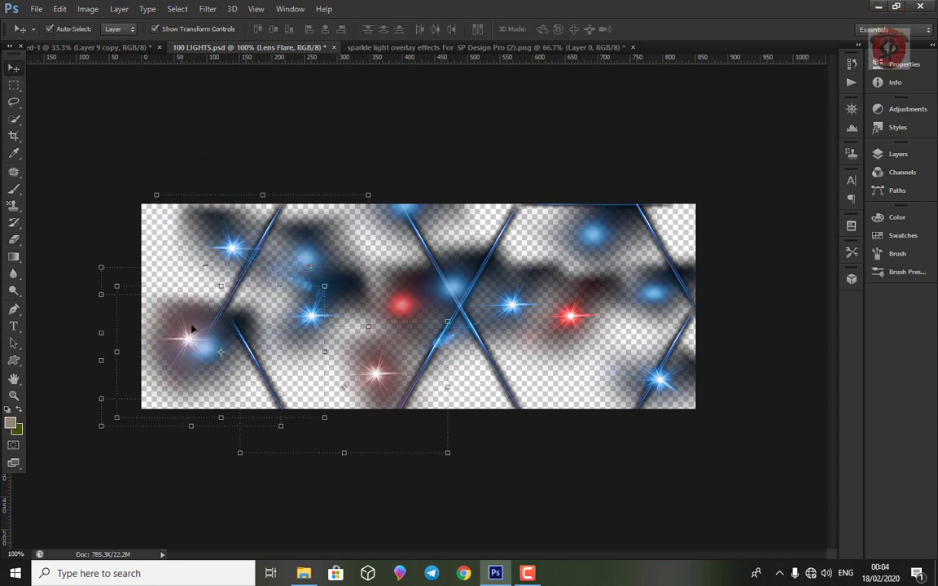
pyautogui.moveTo(206, 234)
pyautogui.mouseDown()
pyautogui.moveTo(58, 55)
pyautogui.moveTo(75, 101)
pyautogui.mouseUp()
pyautogui.moveTo(50, 171); pyautogui.dragTo(58, 145)
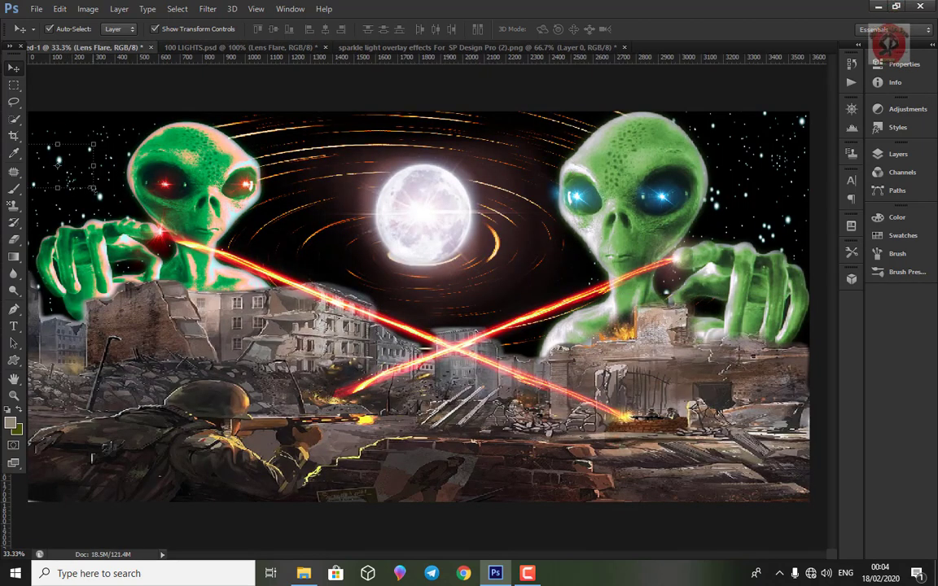
# Move the blue flare to the top of the stack, enlarge it in the top-left sky, and duplicate it
pyautogui.click(898, 154)
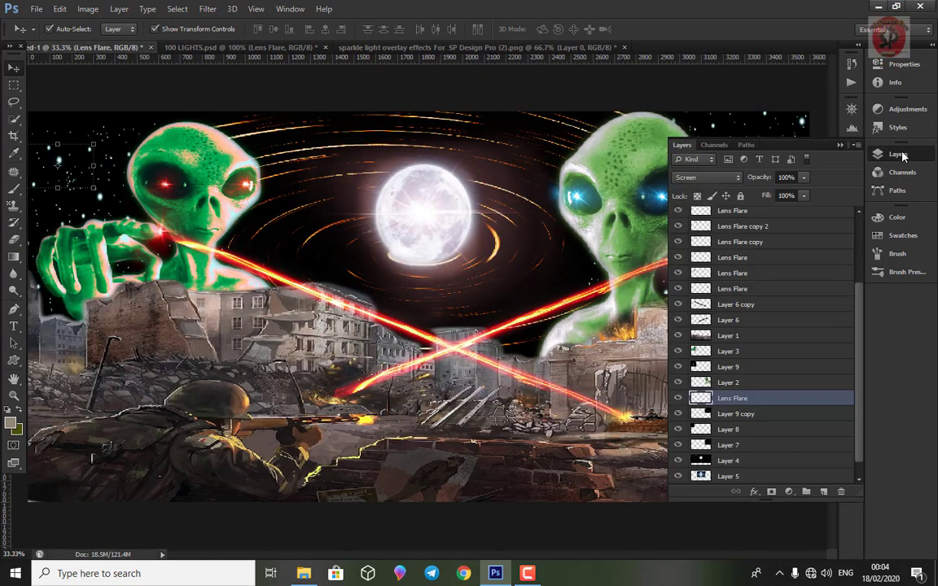
pyautogui.moveTo(722, 395); pyautogui.dragTo(722, 208)
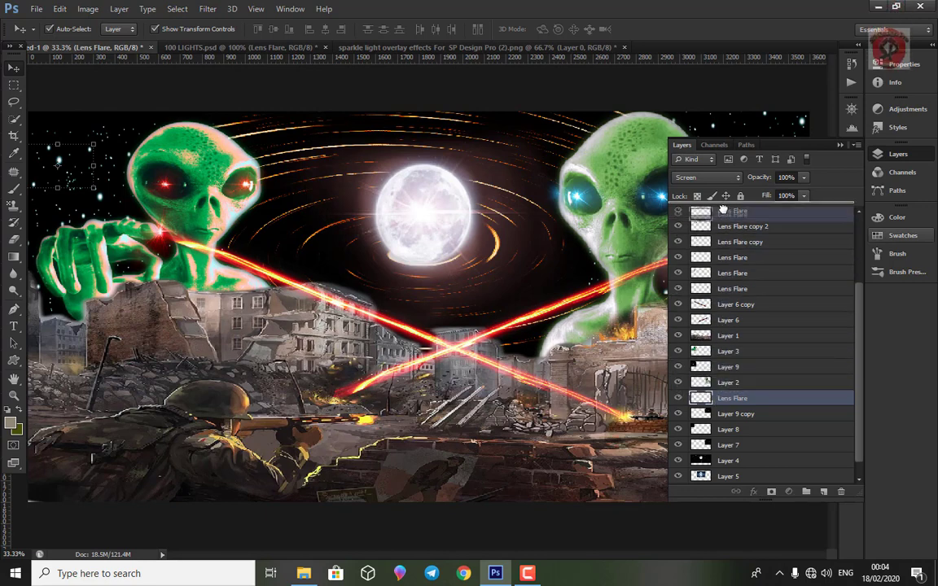
pyautogui.hotkey('ctrl', 't')
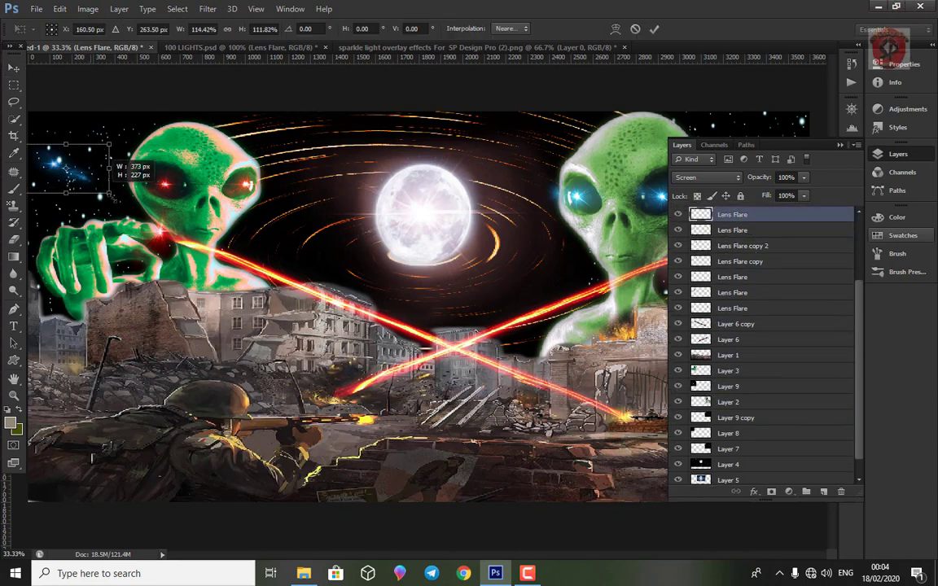
pyautogui.moveTo(93, 187); pyautogui.dragTo(144, 216)
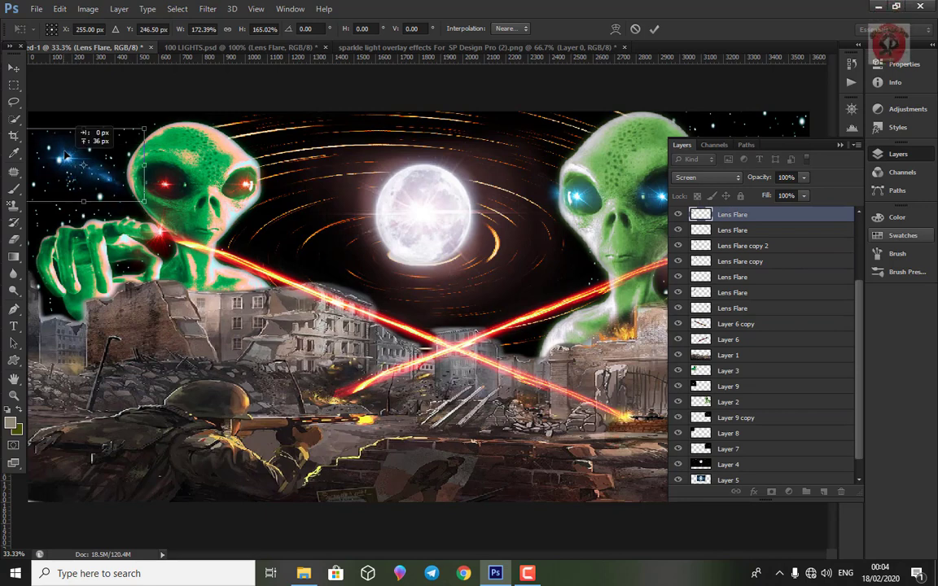
pyautogui.moveTo(67, 166)
pyautogui.mouseDown()
pyautogui.moveTo(33, 124)
pyautogui.moveTo(26, 98)
pyautogui.mouseUp()
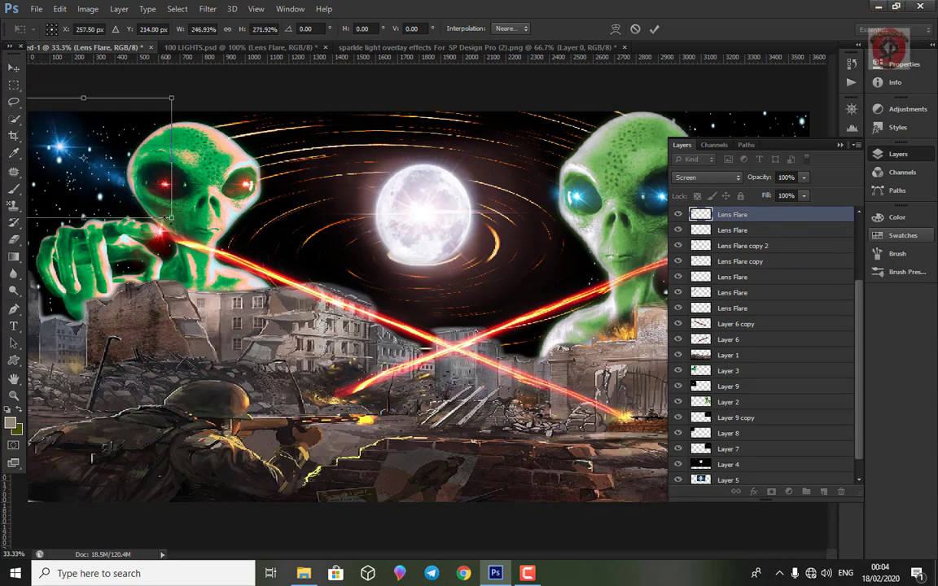
pyautogui.moveTo(171, 218)
pyautogui.mouseDown()
pyautogui.moveTo(133, 217)
pyautogui.moveTo(143, 218)
pyautogui.mouseUp()
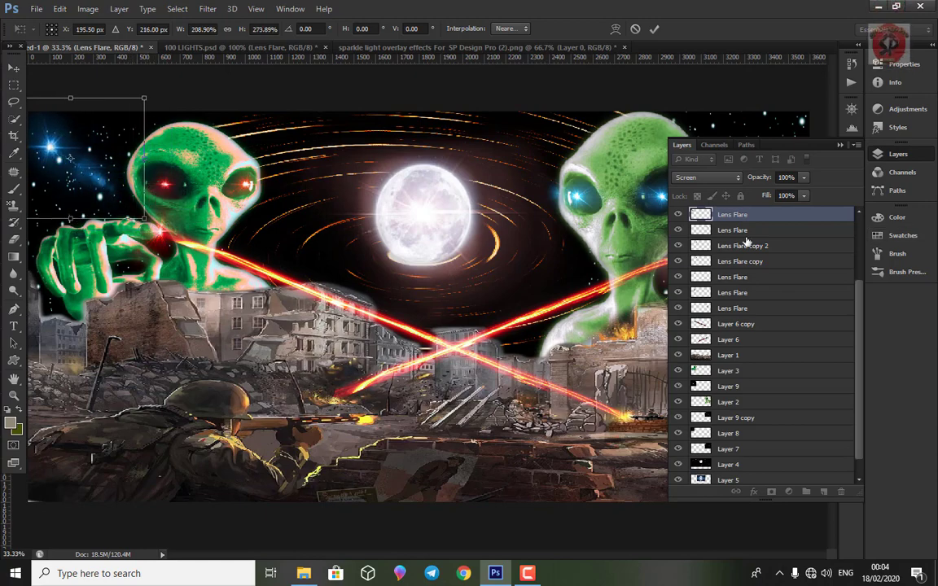
pyautogui.press('Return')
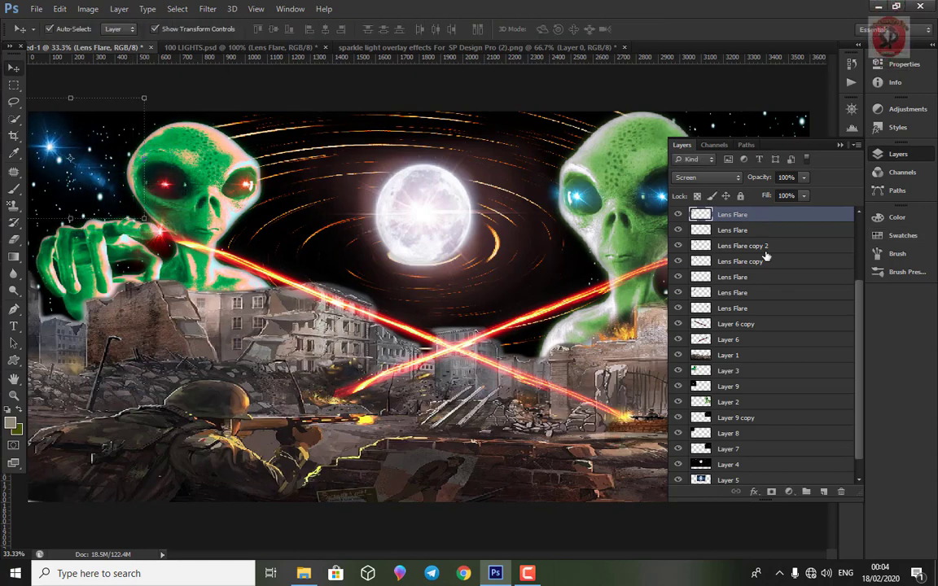
pyautogui.moveTo(785, 215); pyautogui.dragTo(822, 492)
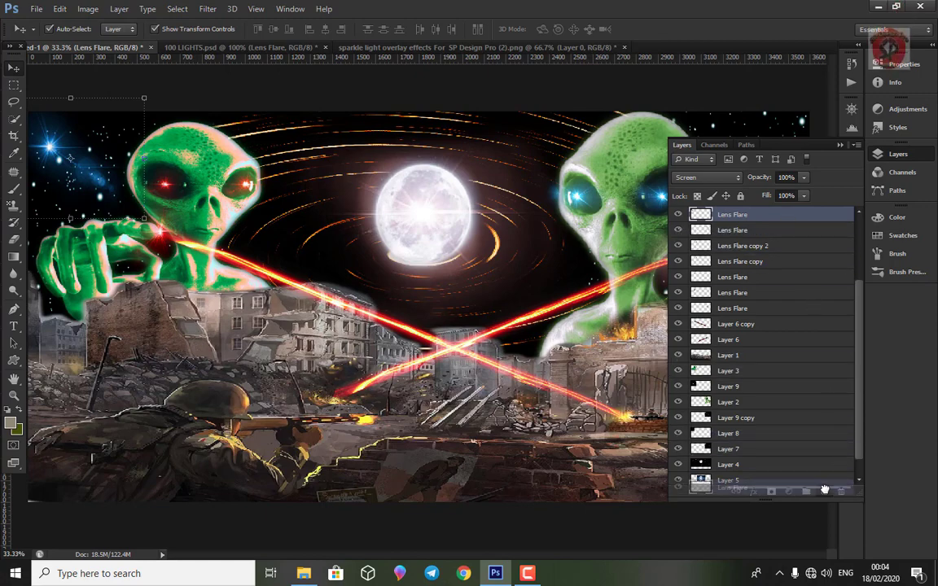
# Move the flare copy to the top-right sky, flip it horizontally, and enlarge it
pyautogui.click(840, 145)
pyautogui.moveTo(373, 177); pyautogui.dragTo(747, 156)
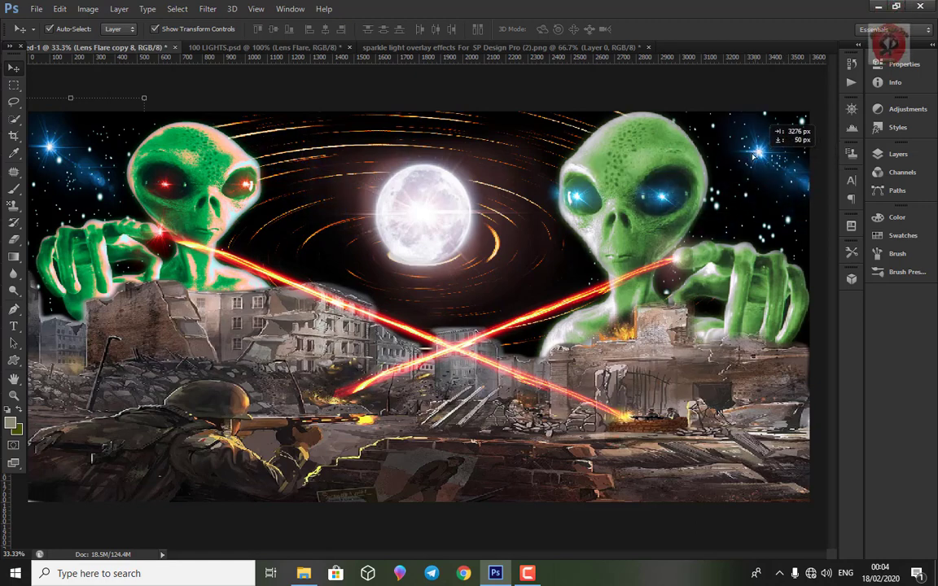
pyautogui.hotkey('ctrl', 't')
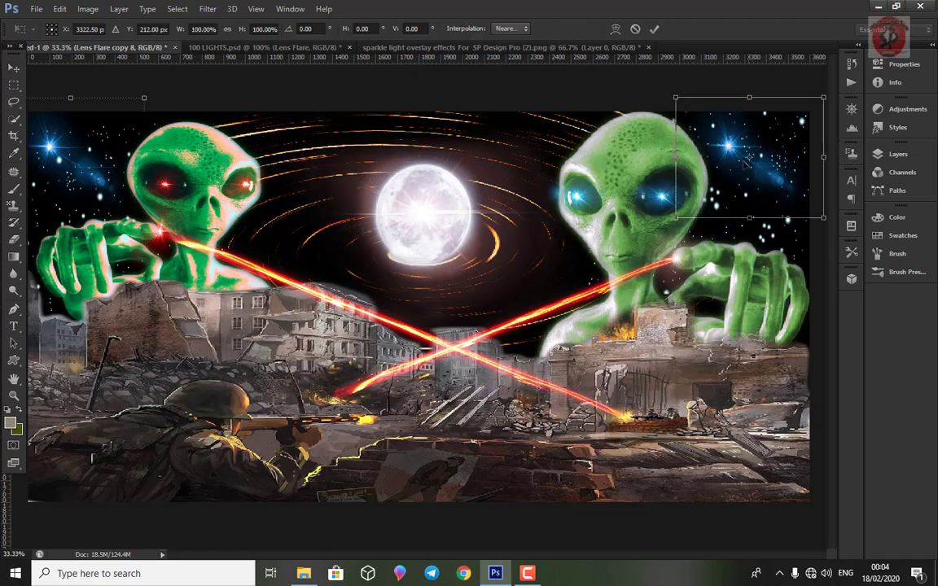
pyautogui.rightClick(739, 182)
pyautogui.click(782, 375)
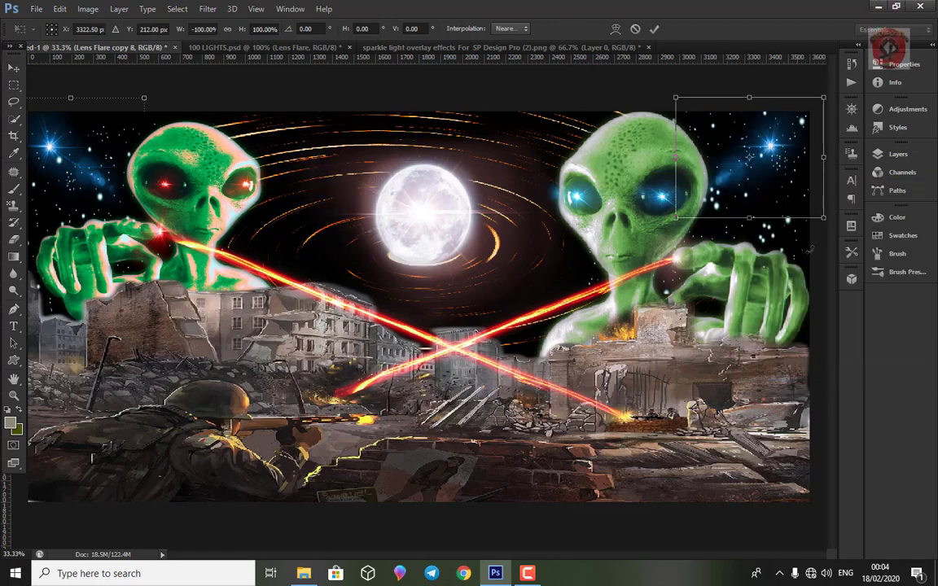
pyautogui.moveTo(823, 97)
pyautogui.mouseDown()
pyautogui.moveTo(870, 63)
pyautogui.moveTo(879, 41)
pyautogui.mouseUp()
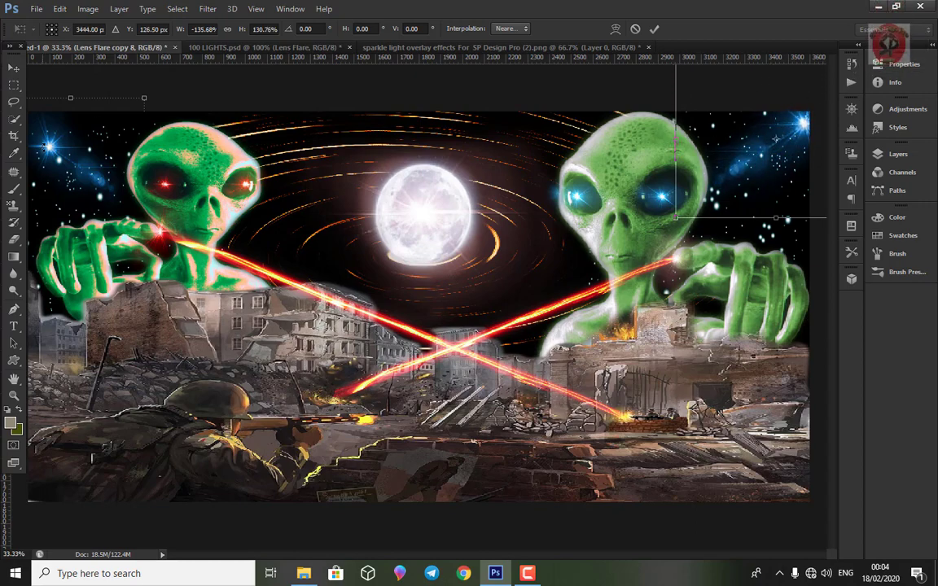
pyautogui.press('Return')
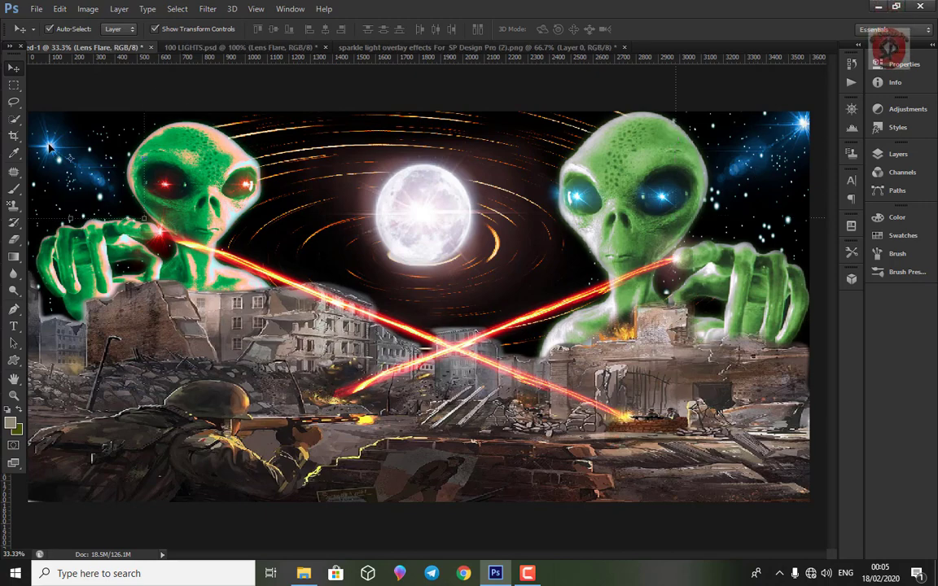
# Enlarge the top-left blue flare slightly up and left, viewing at 33.33% zoom
pyautogui.hotkey('ctrl', '-')
pyautogui.hotkey('ctrl', 't')
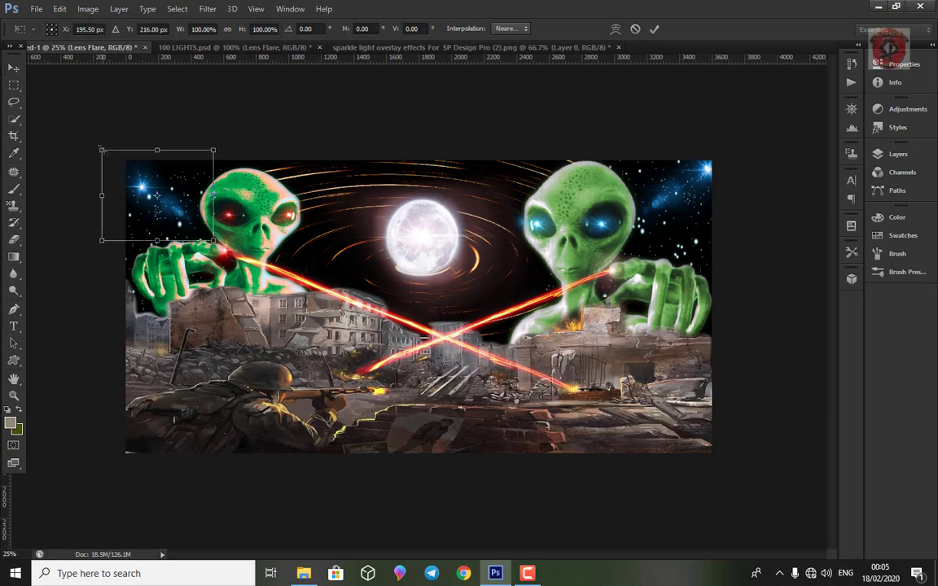
pyautogui.moveTo(102, 150); pyautogui.dragTo(90, 122)
pyautogui.press('Return')
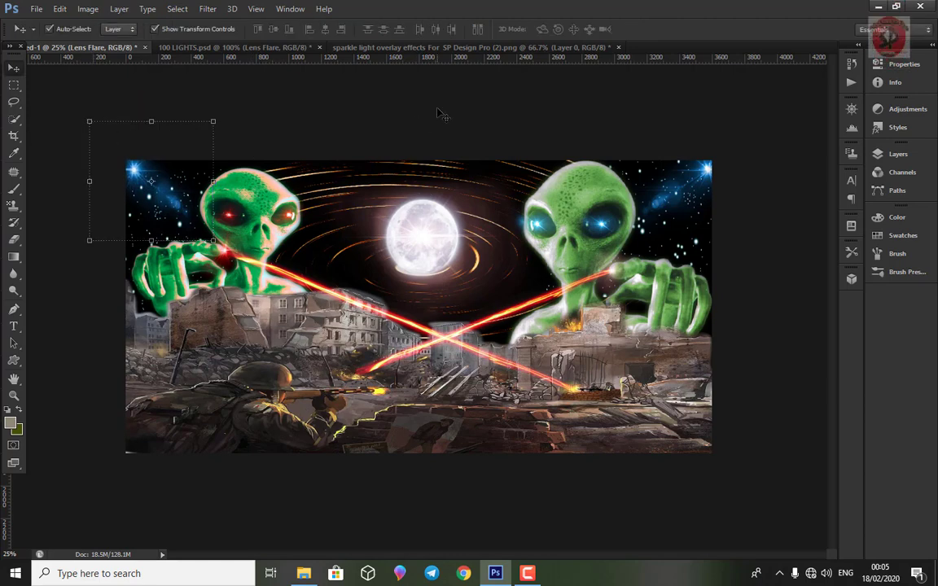
pyautogui.hotkey('ctrl', '+')
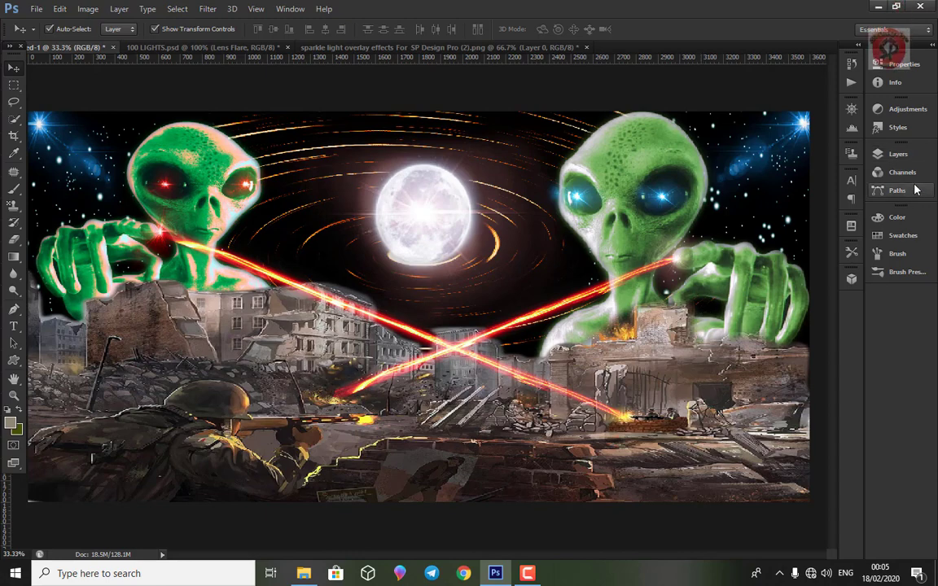
# Add a Hue/Saturation adjustment layer with hue, saturation and lightness left at 0
pyautogui.click(893, 111)
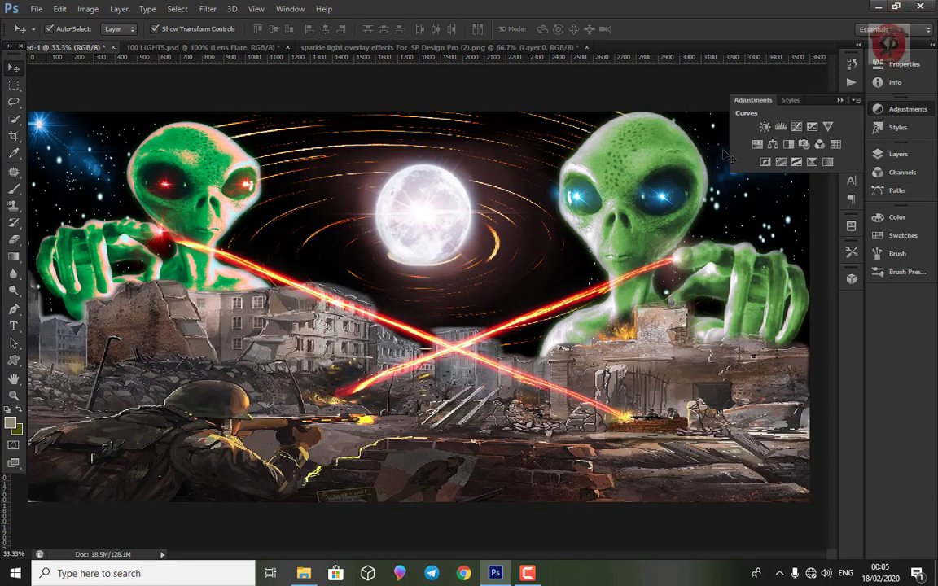
pyautogui.click(756, 144)
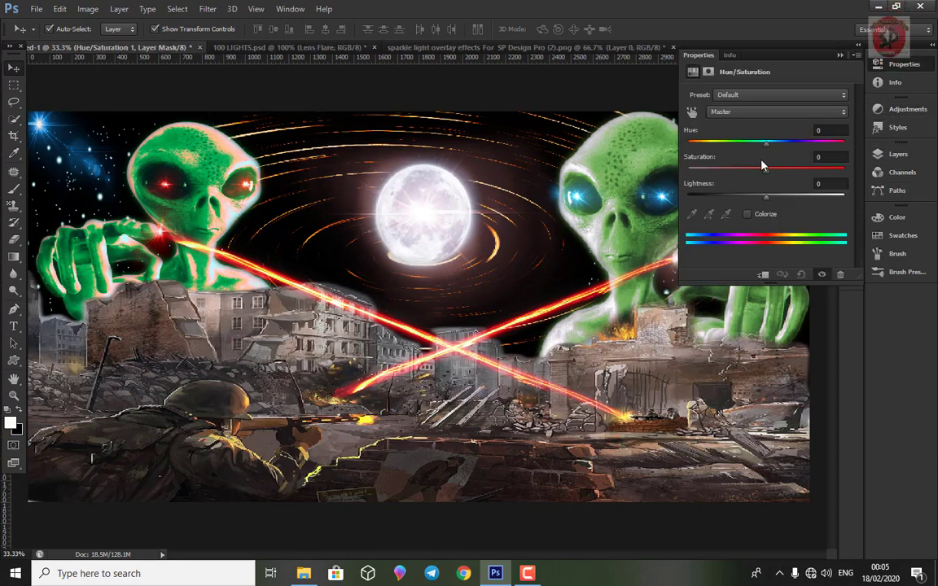
pyautogui.click(836, 56)
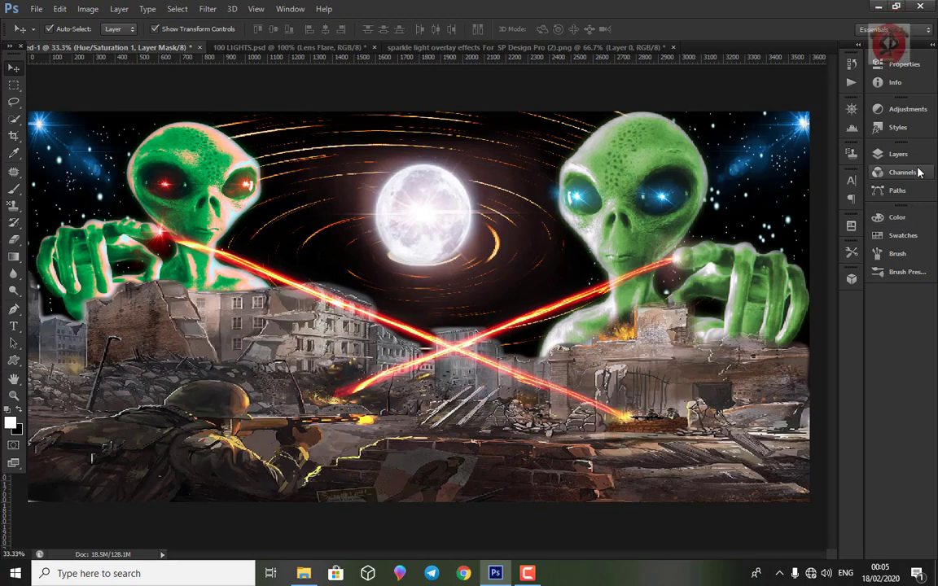
# Add another Hue/Saturation layer with Hue +15 and slight saturation, tinting the scene teal-orange
pyautogui.click(885, 113)
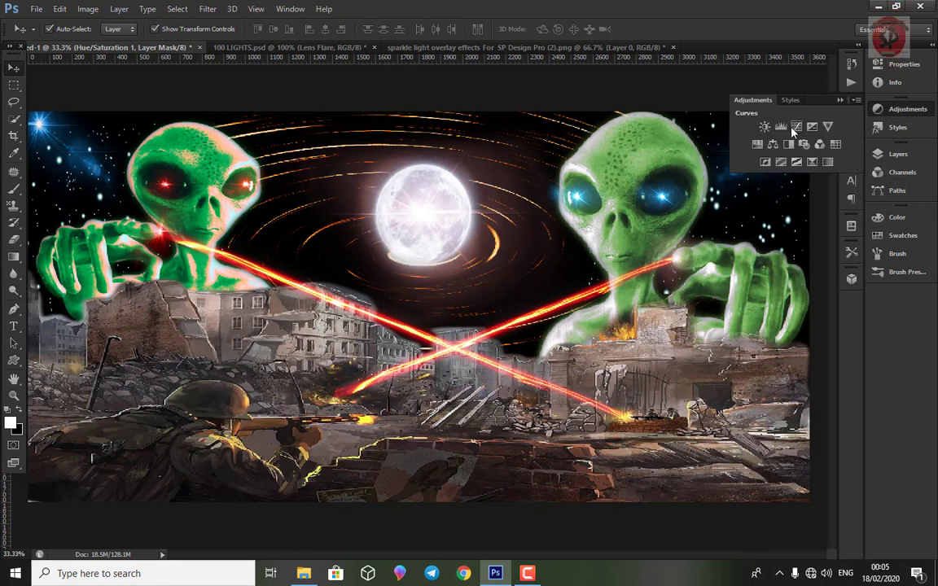
pyautogui.click(762, 143)
pyautogui.moveTo(764, 142)
pyautogui.mouseDown()
pyautogui.moveTo(744, 143)
pyautogui.moveTo(782, 151)
pyautogui.moveTo(755, 168)
pyautogui.moveTo(770, 169)
pyautogui.mouseUp()
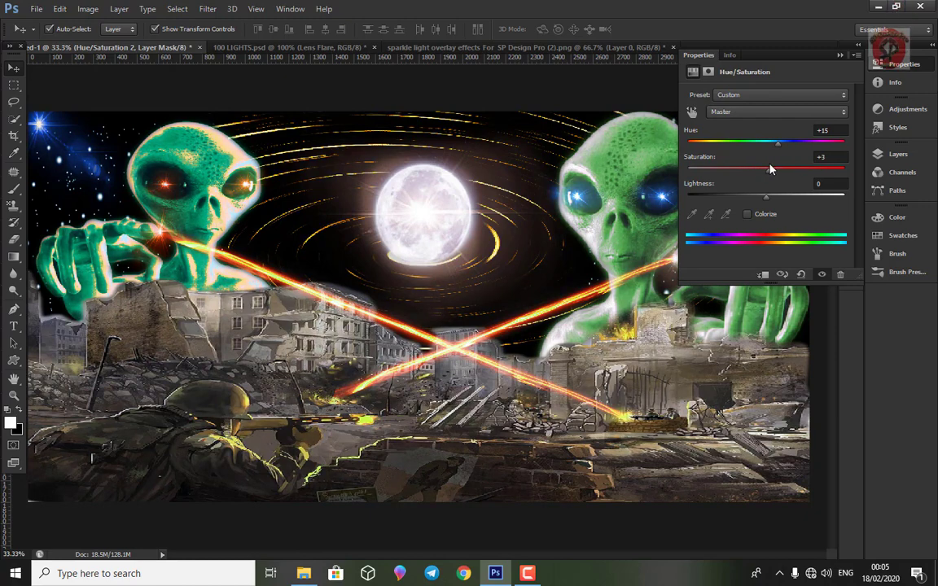
pyautogui.click(840, 55)
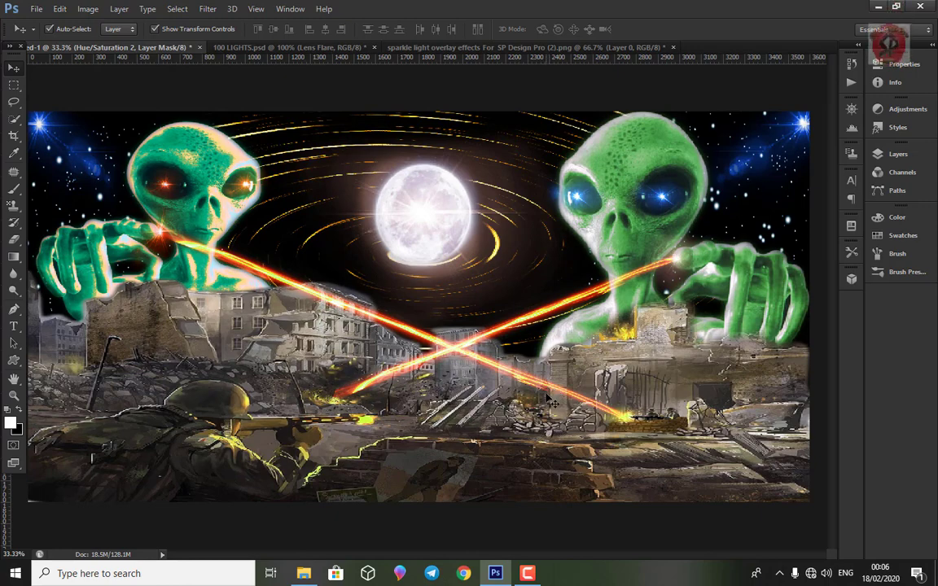